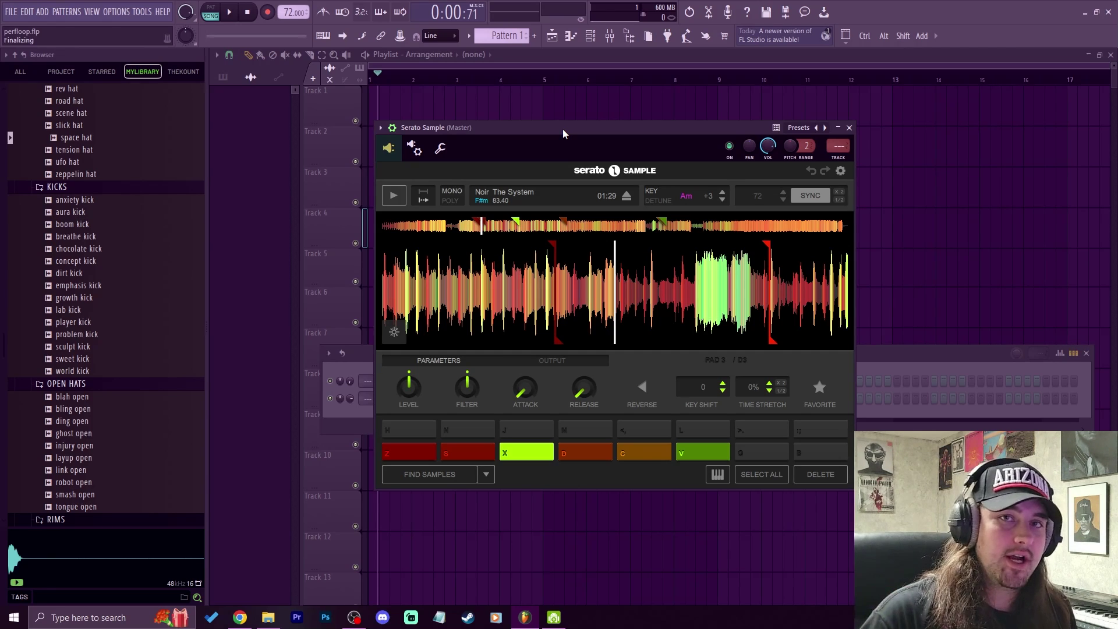
- Switch to the browser to view the YouTube page for "Noir - The System", and return to FL Studio
key("alt+Tab")
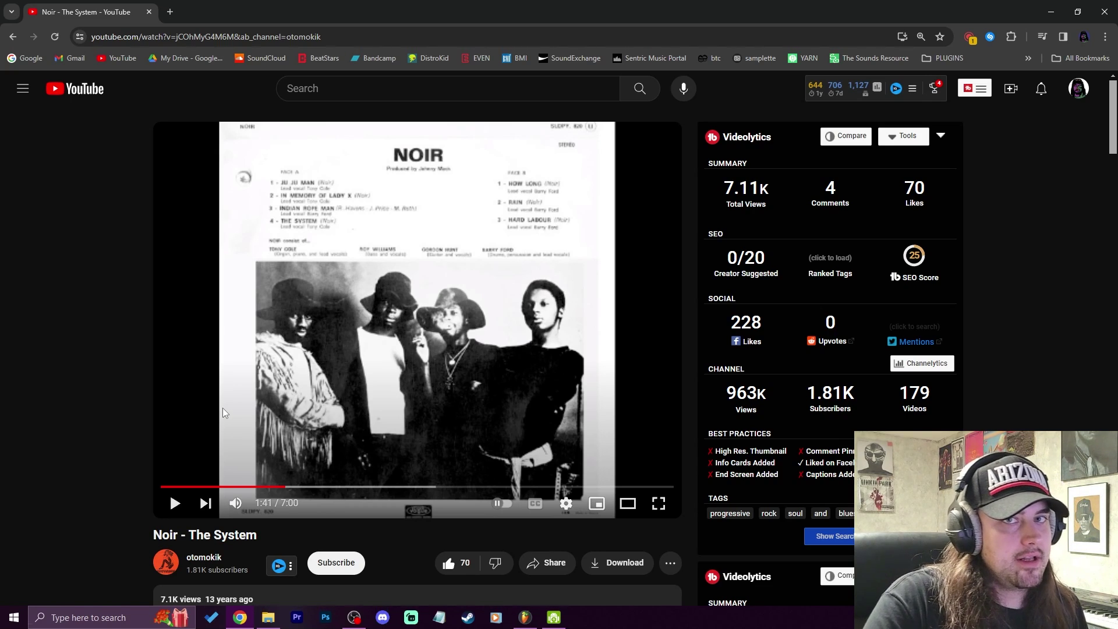
left_click(1051, 12)
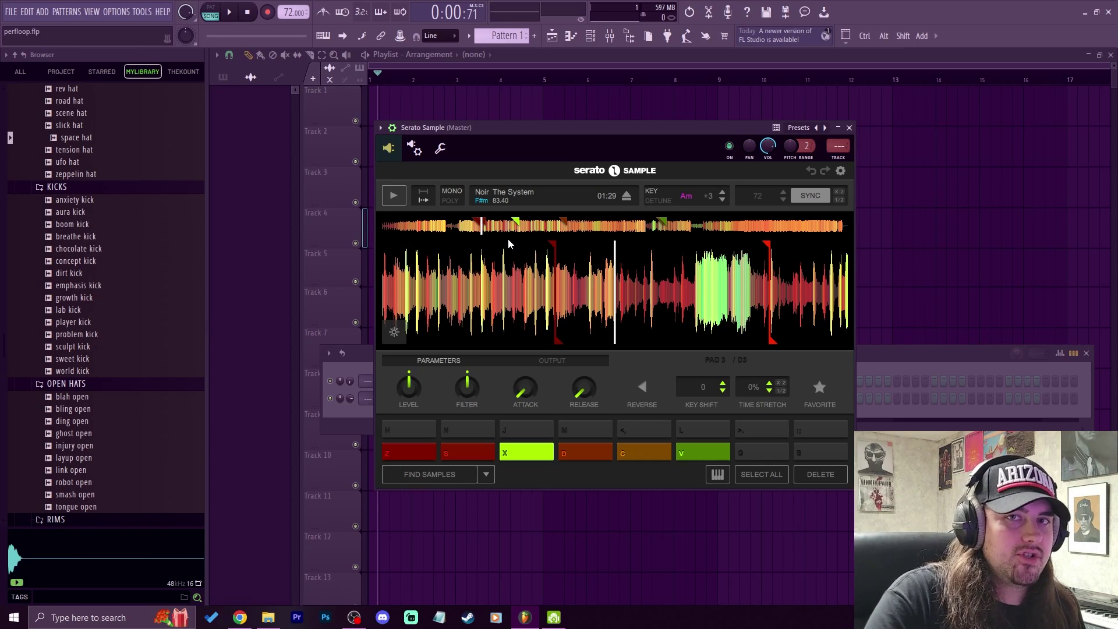
- Place the full Noir The System audio from Serato Sample as a clip at bar 1 of Track 1 in the playlist
left_click_drag(498, 217, 372, 108)
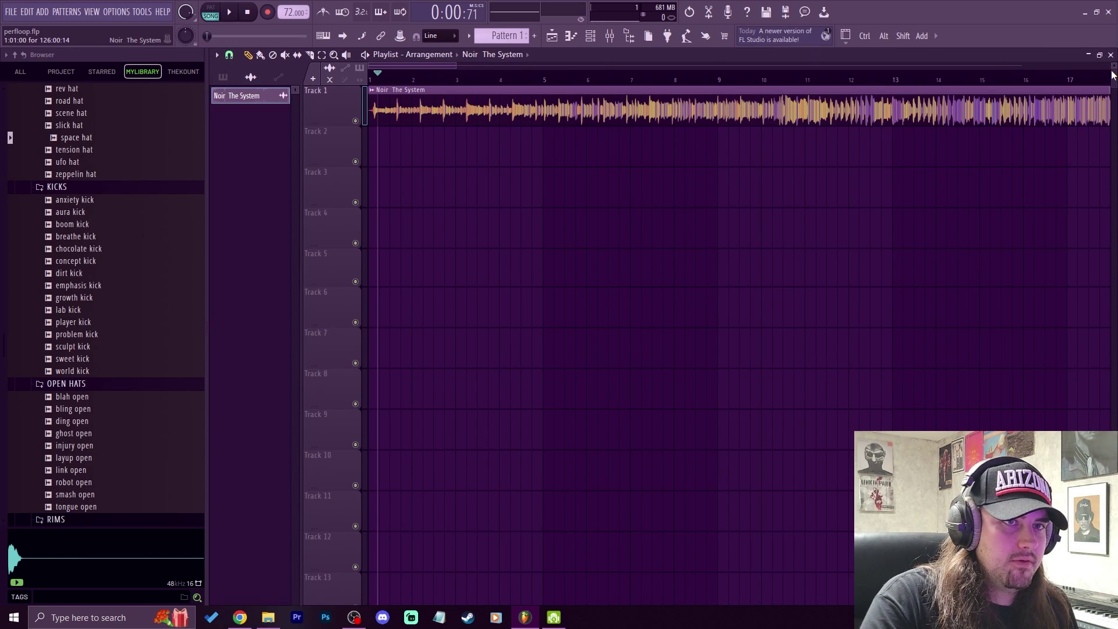
scroll(1112, 75, "up", 4)
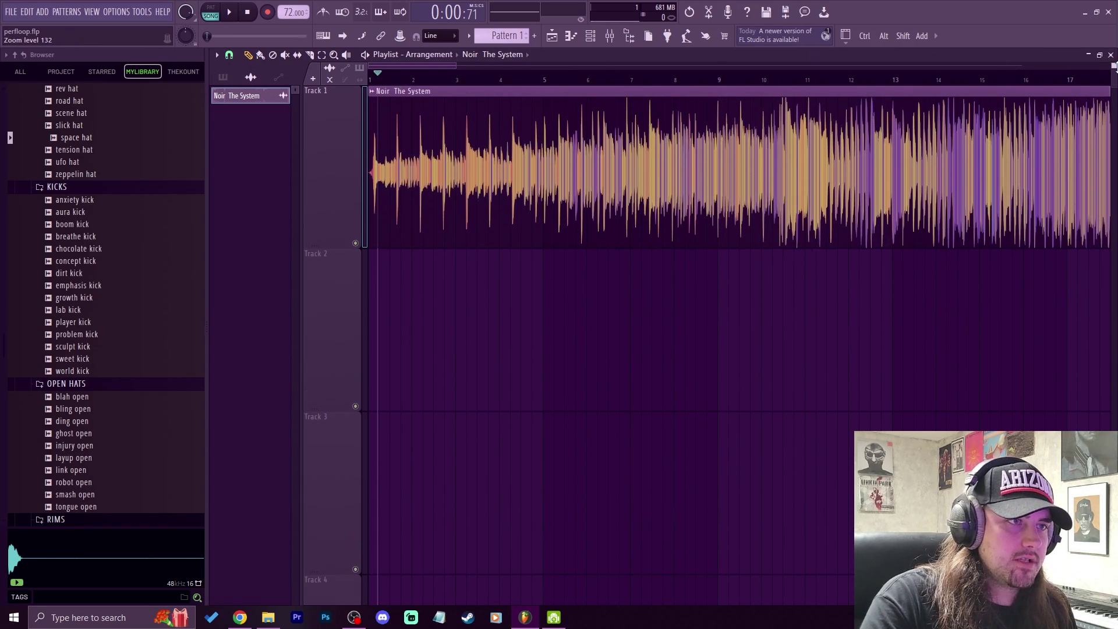
scroll(702, 75, "down", 6)
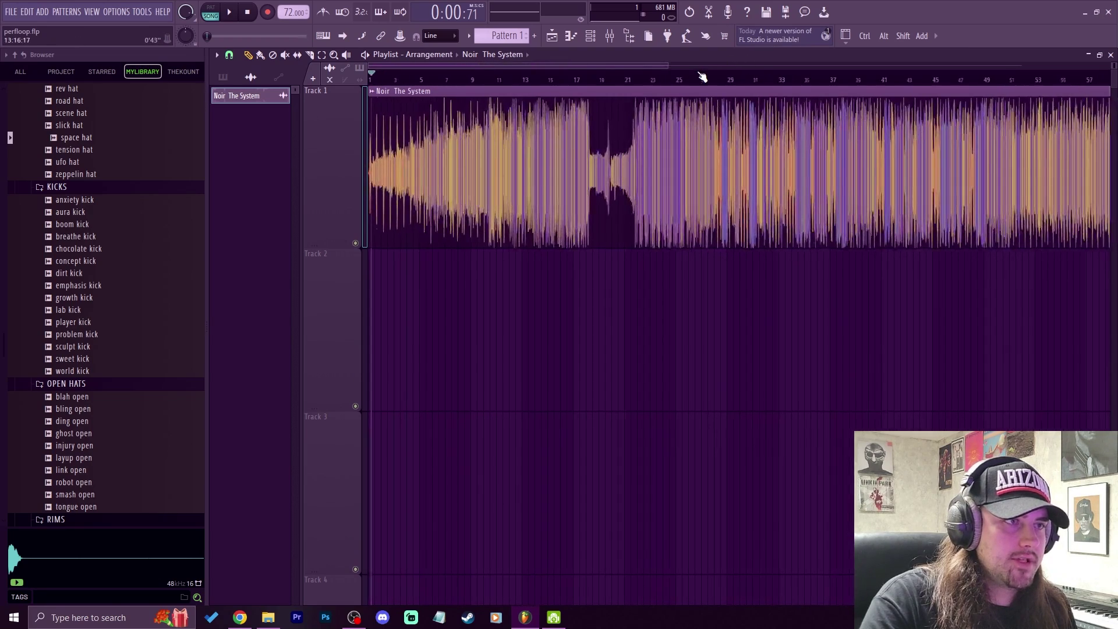
scroll(703, 76, "down", 2)
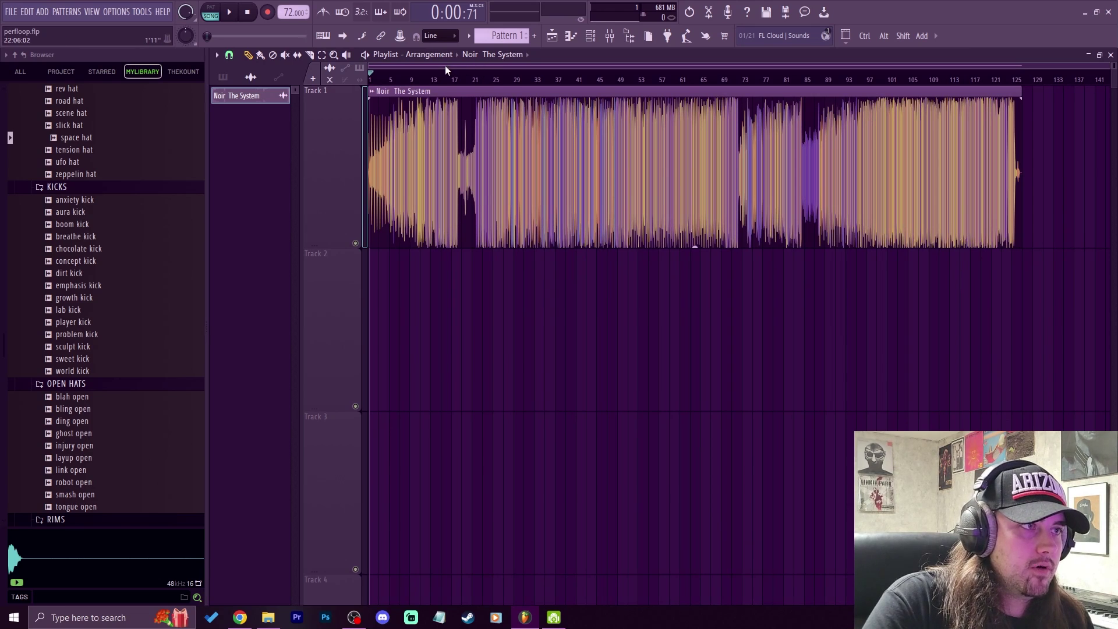
- Play the quieter breakdown of the Noir The System clip from about bar 18, skip ahead near bar 21, and stop playback
scroll(483, 81, "up", 3)
scroll(483, 81, "down", 3)
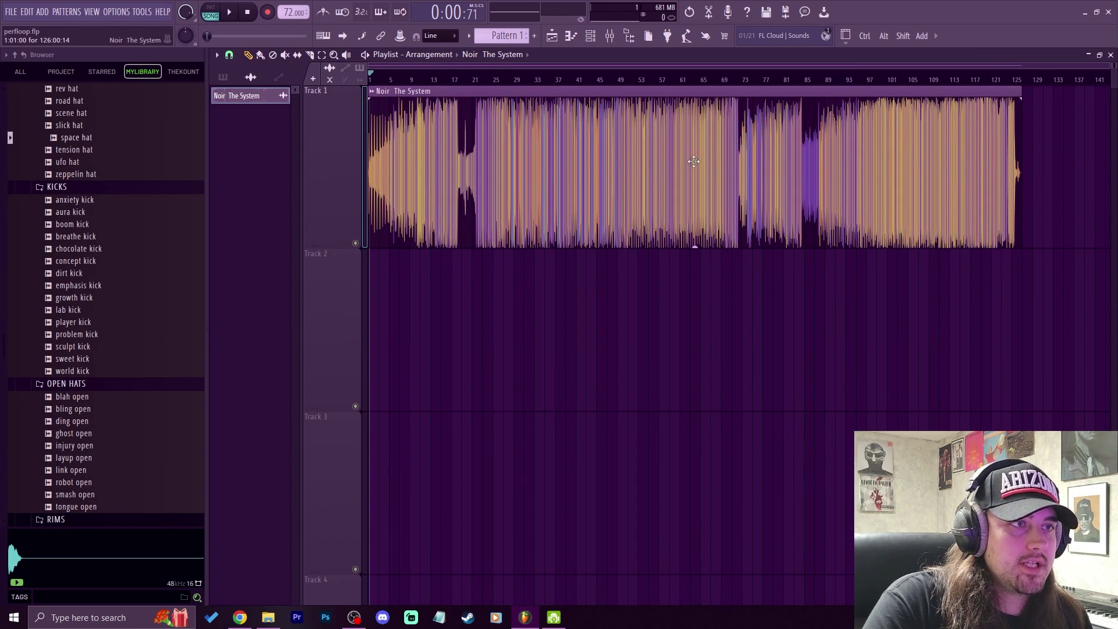
scroll(482, 89, "up", 5)
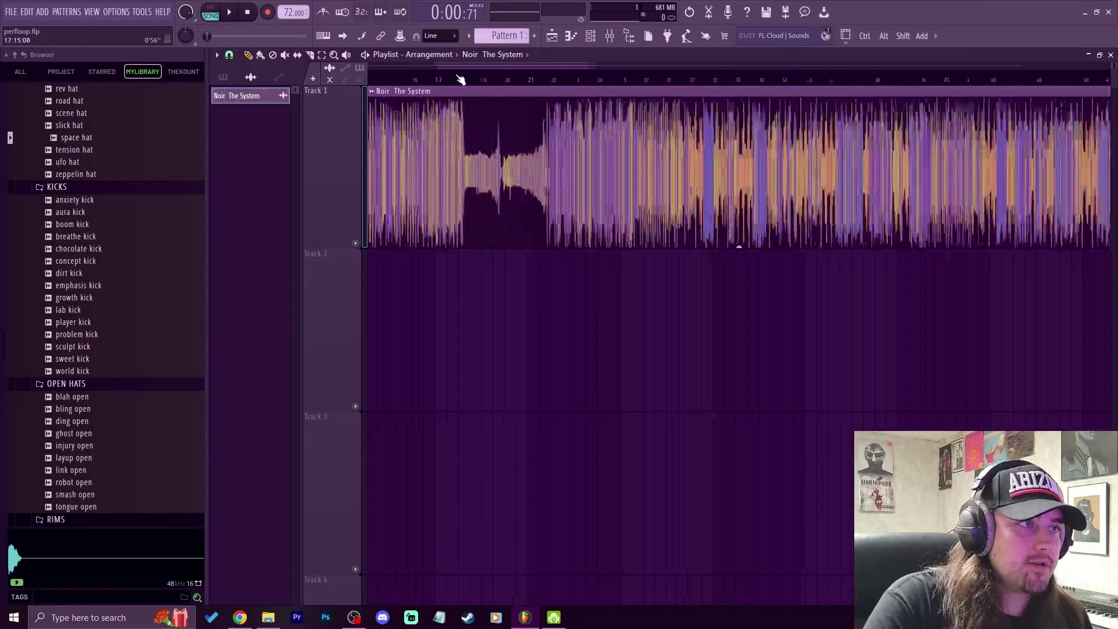
left_click(464, 79)
left_click(229, 12)
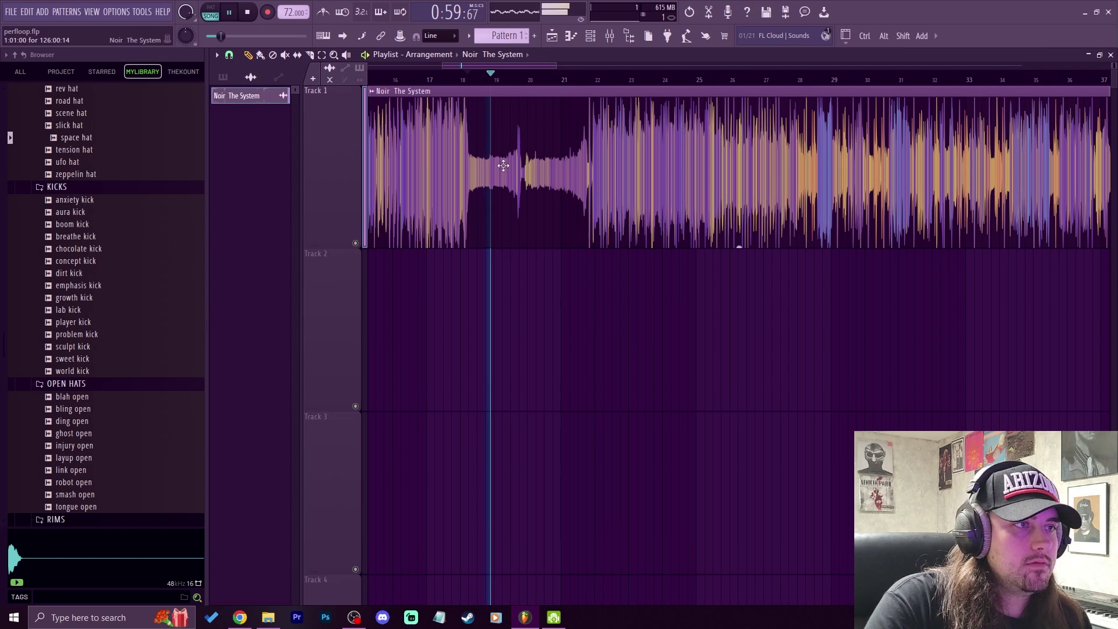
left_click_drag(538, 80, 576, 80)
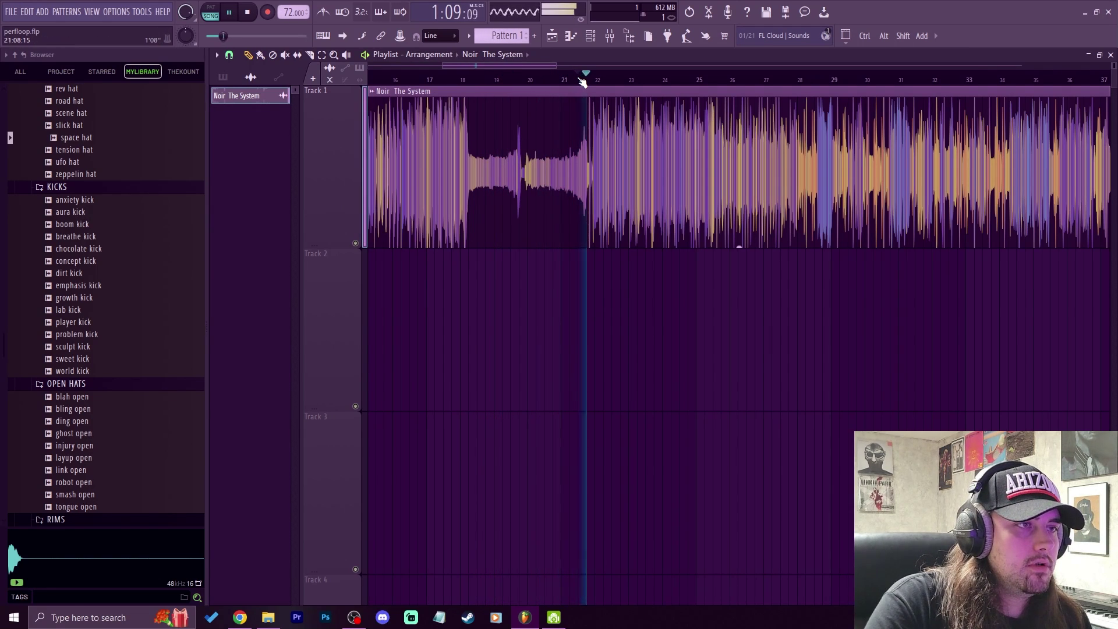
scroll(597, 80, "down", 2)
scroll(600, 80, "up", 2)
scroll(599, 80, "down", 3)
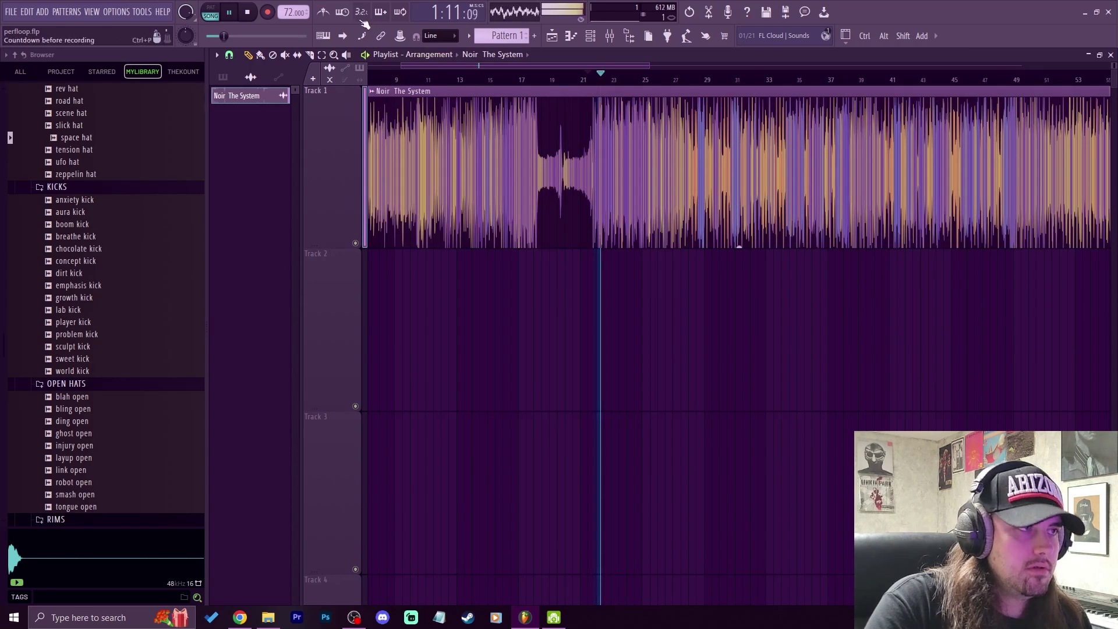
key("space")
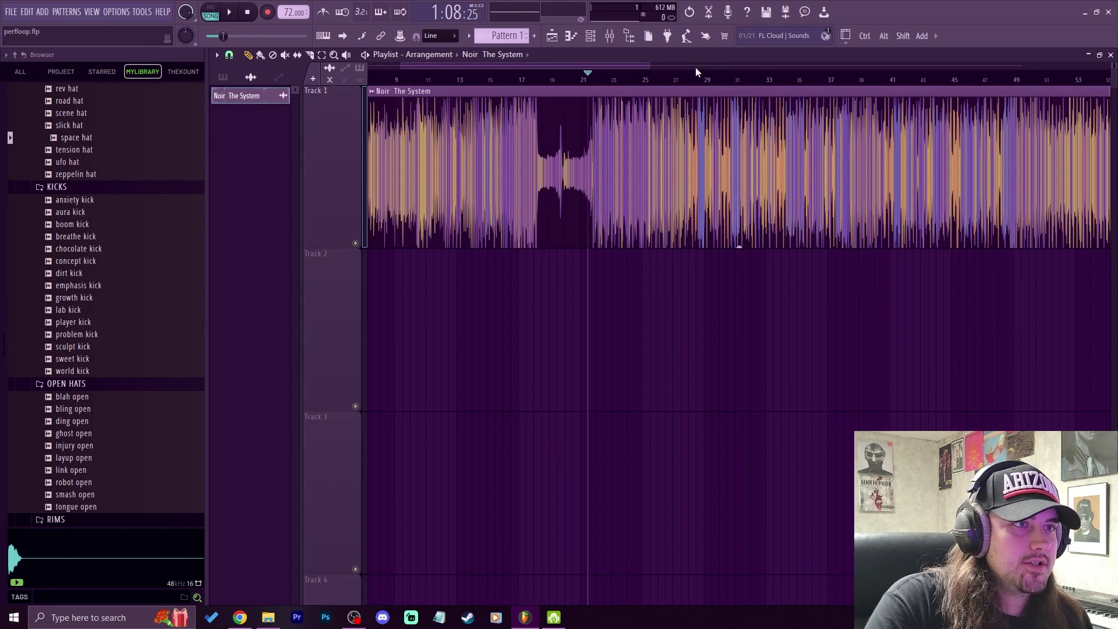
- Play the second quiet breakdown of the clip briefly from about bar 84, and stop playback
scroll(692, 68, "right", 5)
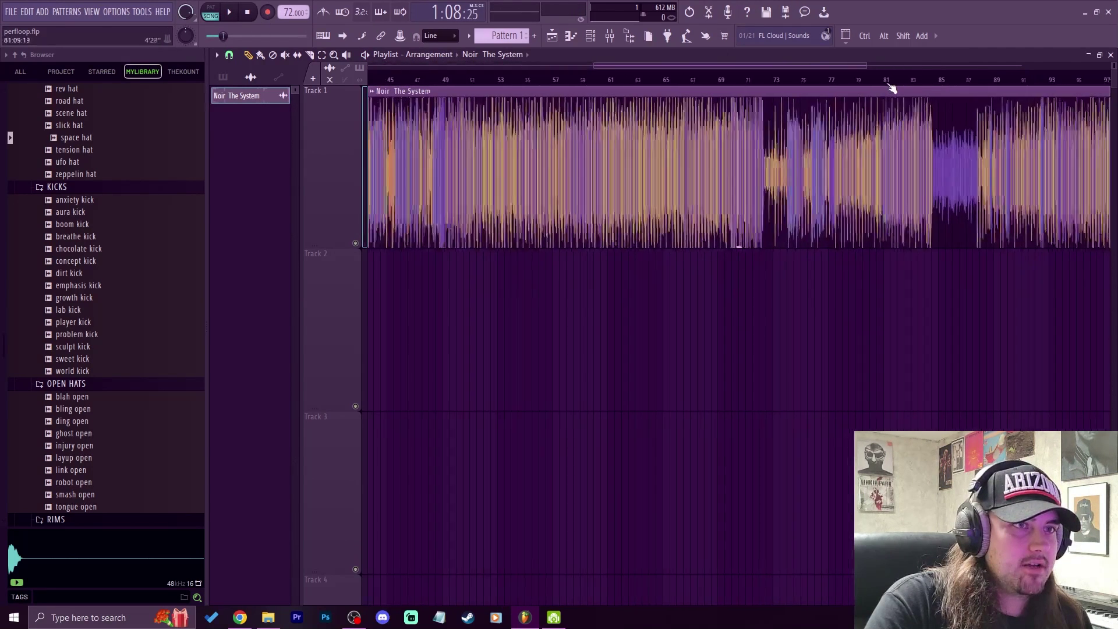
left_click(930, 79)
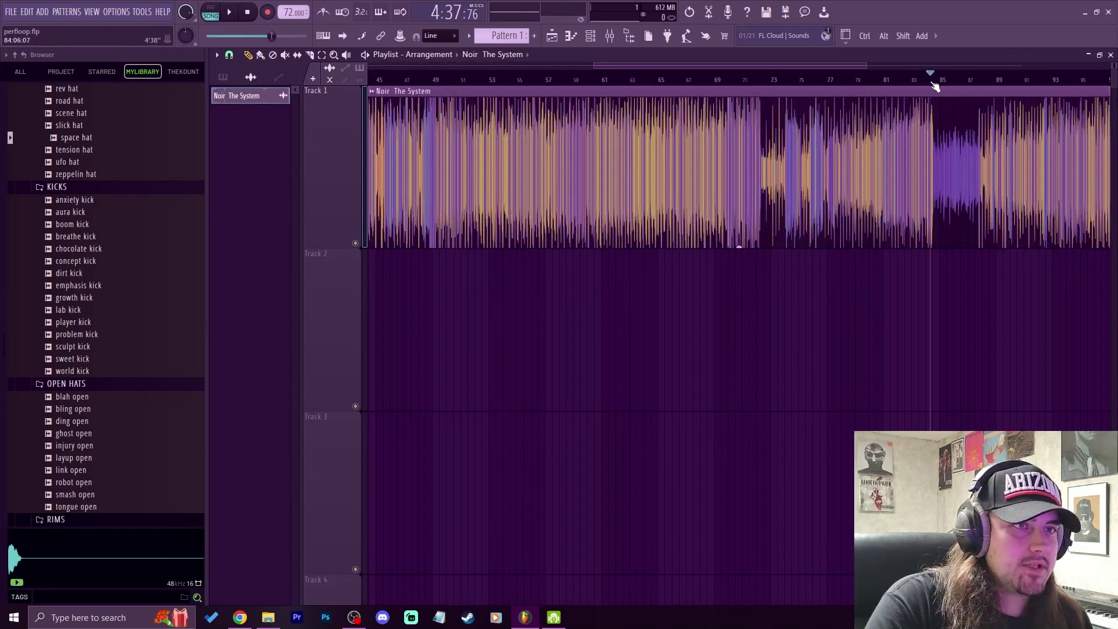
left_click(231, 16)
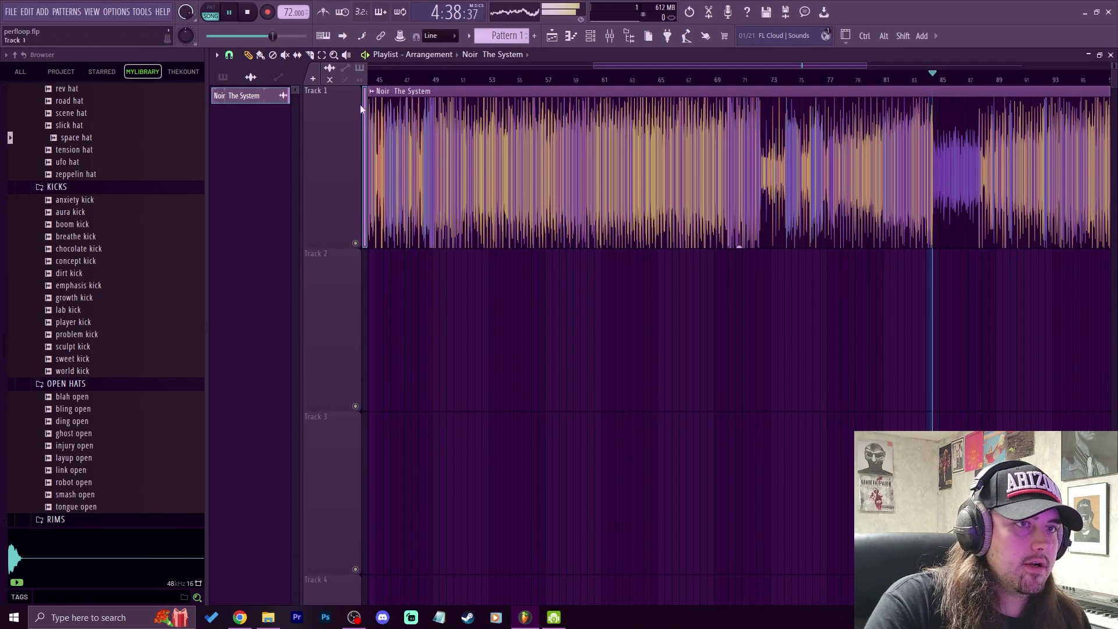
left_click(254, 15)
scroll(720, 76, "down", 5)
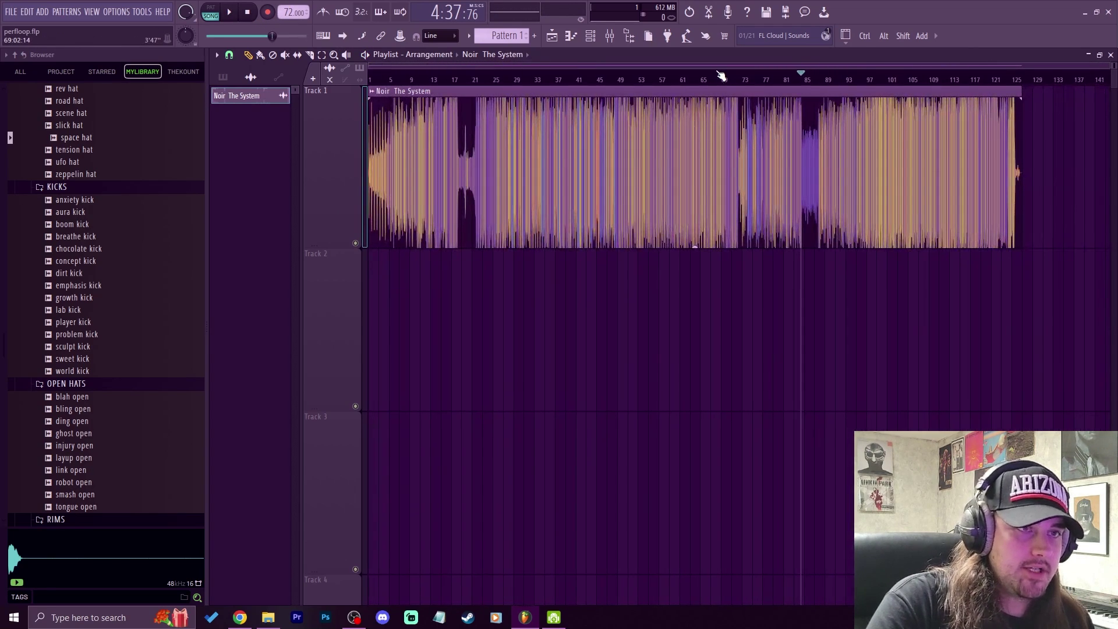
- Show the channel rack, open the Serato Sample channel, and move its plugin window higher over the playlist
left_click(590, 36)
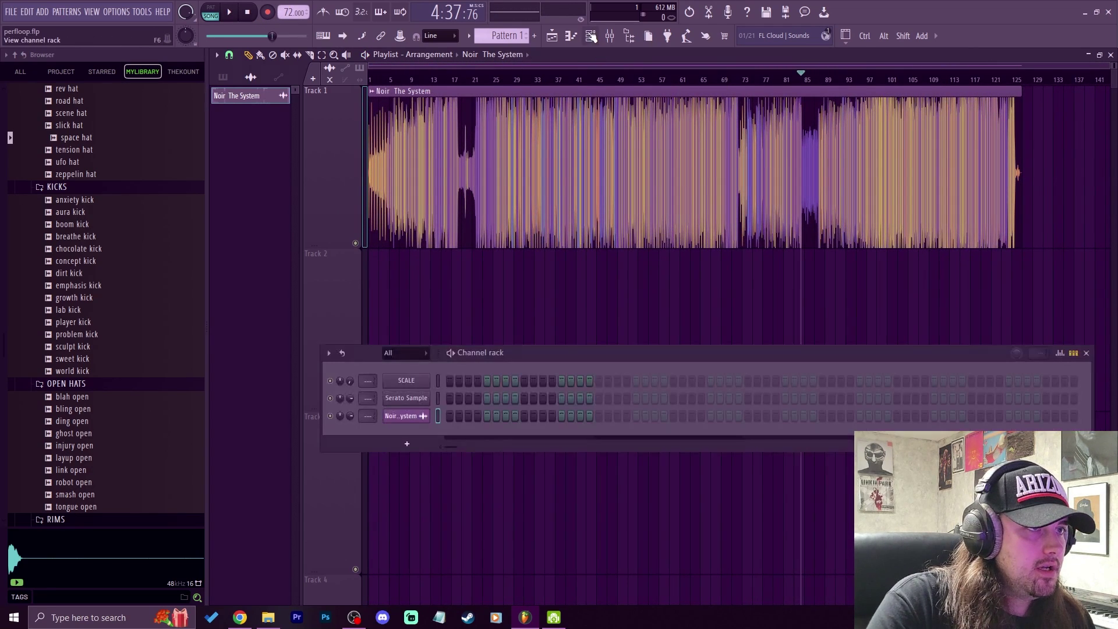
left_click(414, 398)
left_click_drag(565, 127, 654, 101)
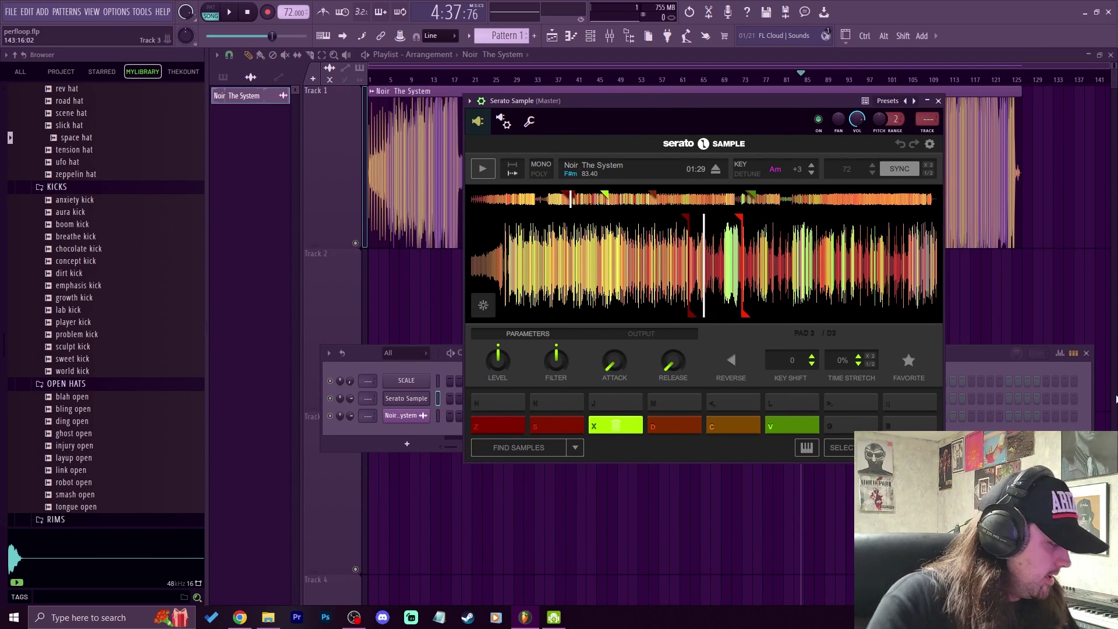
- Audition the chops on pads 1 and 2 in Serato Sample, retriggering pad 1 several times
key("z")
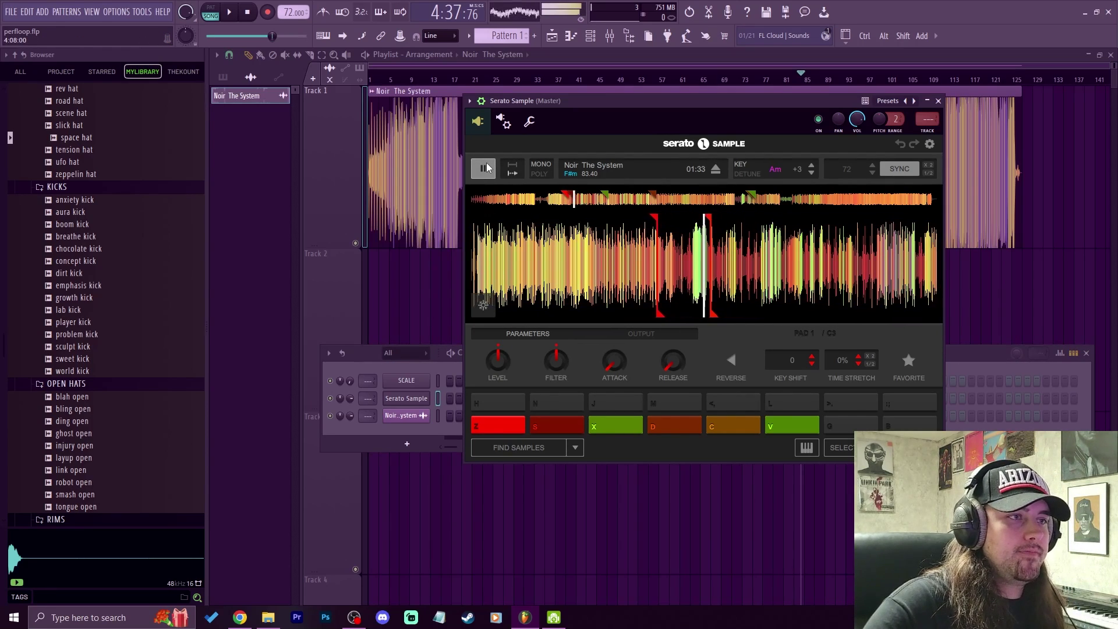
left_click(483, 169)
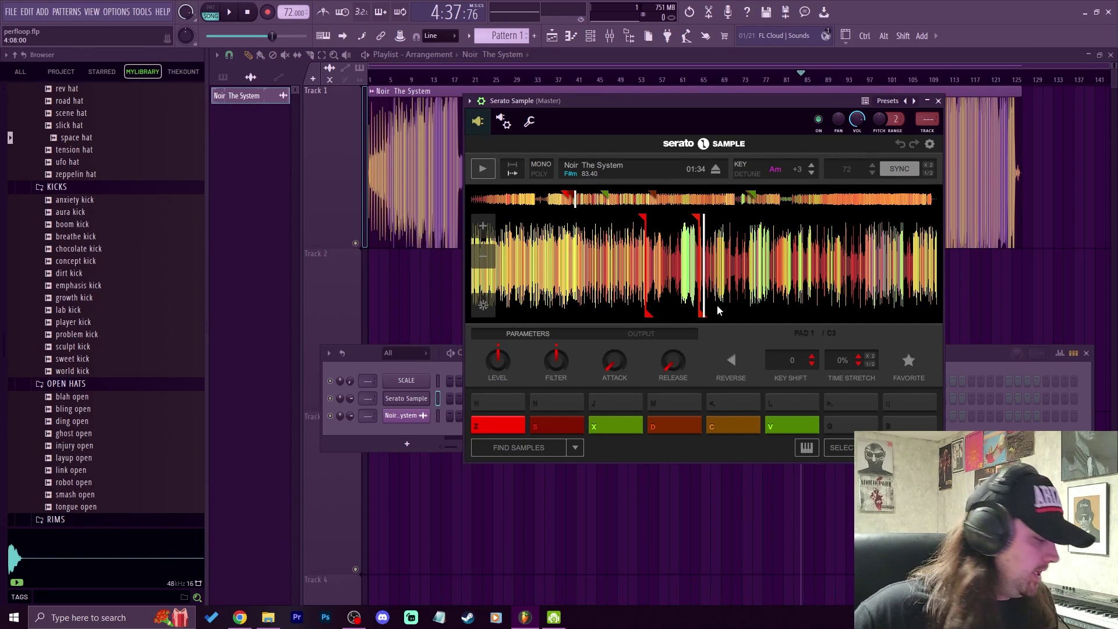
key("z")
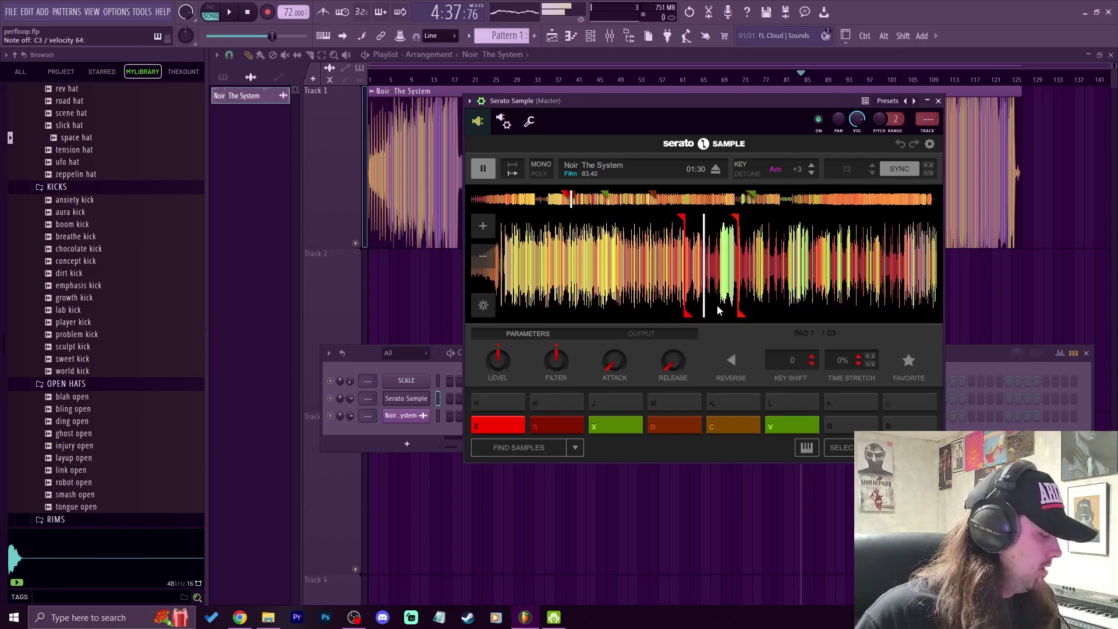
key("z")
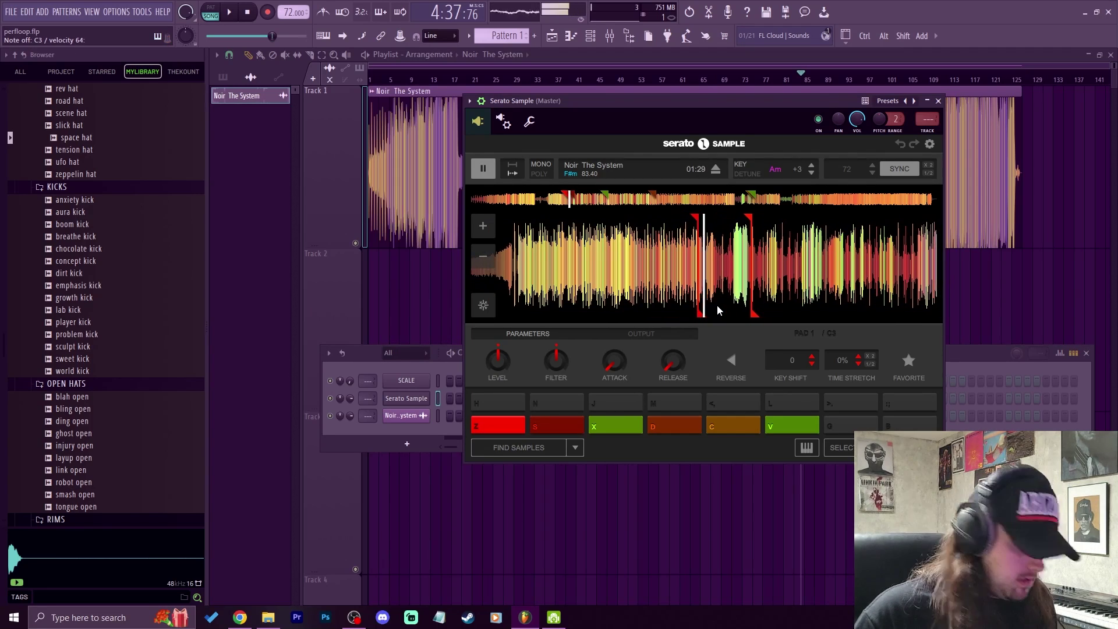
key("s")
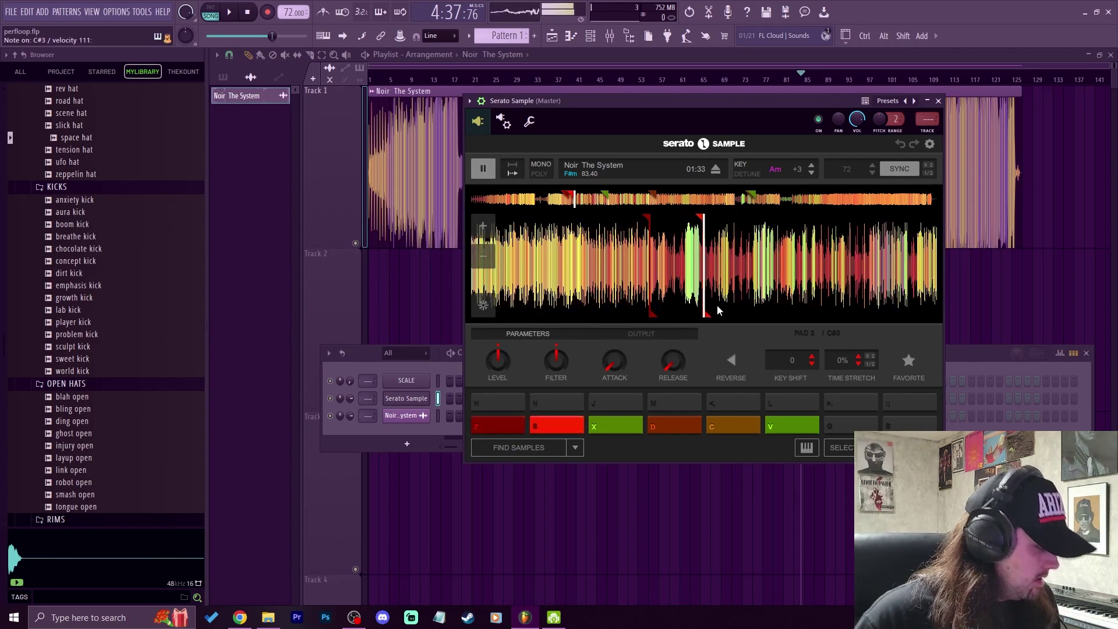
key("z")
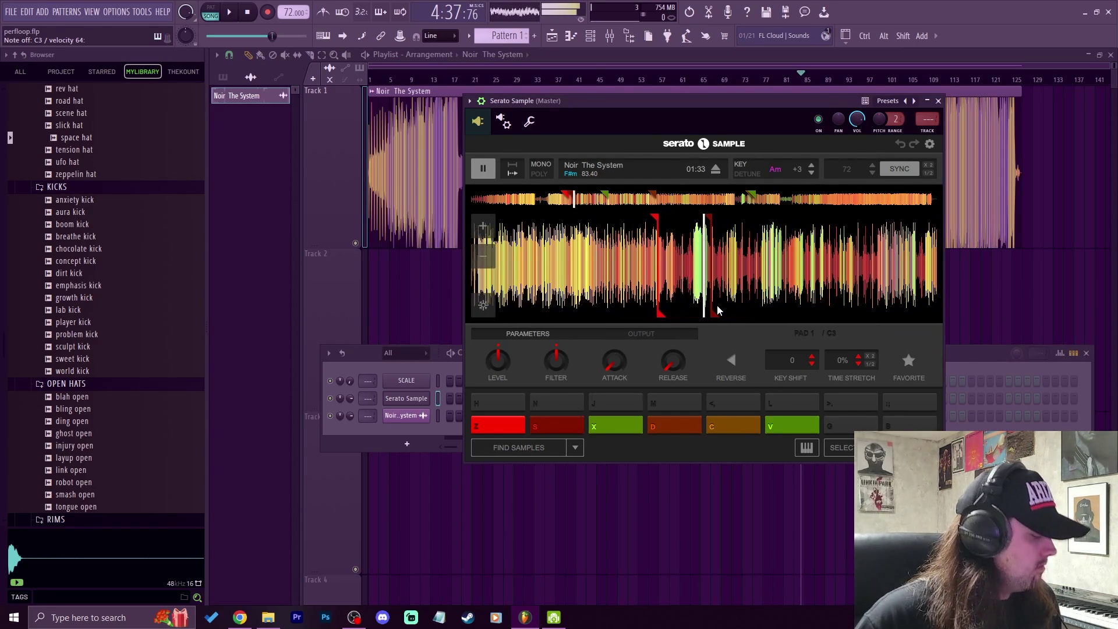
key("z")
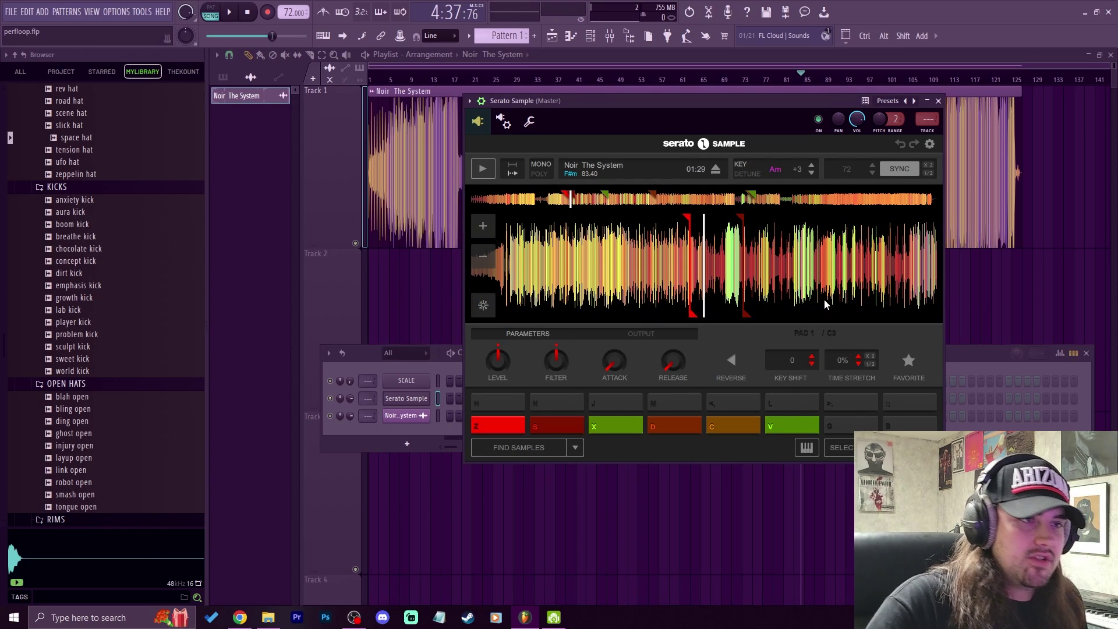
- Play the pad 1 chop followed by repeated hits of the pad 2 chop, and stop playback
scroll(719, 292, "up", 3)
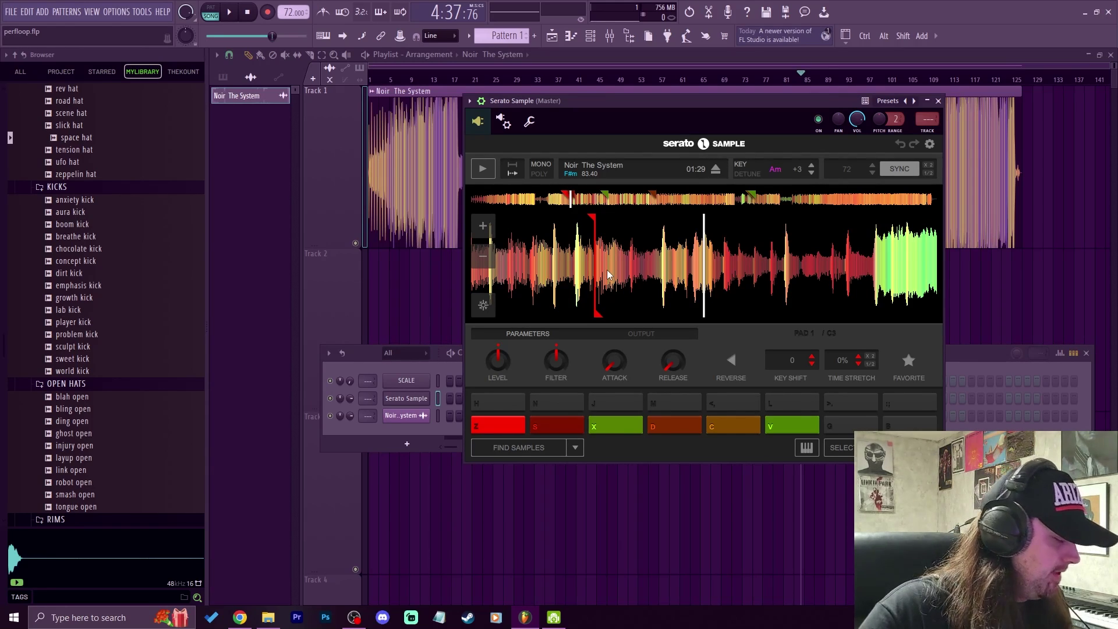
scroll(611, 268, "down", 1)
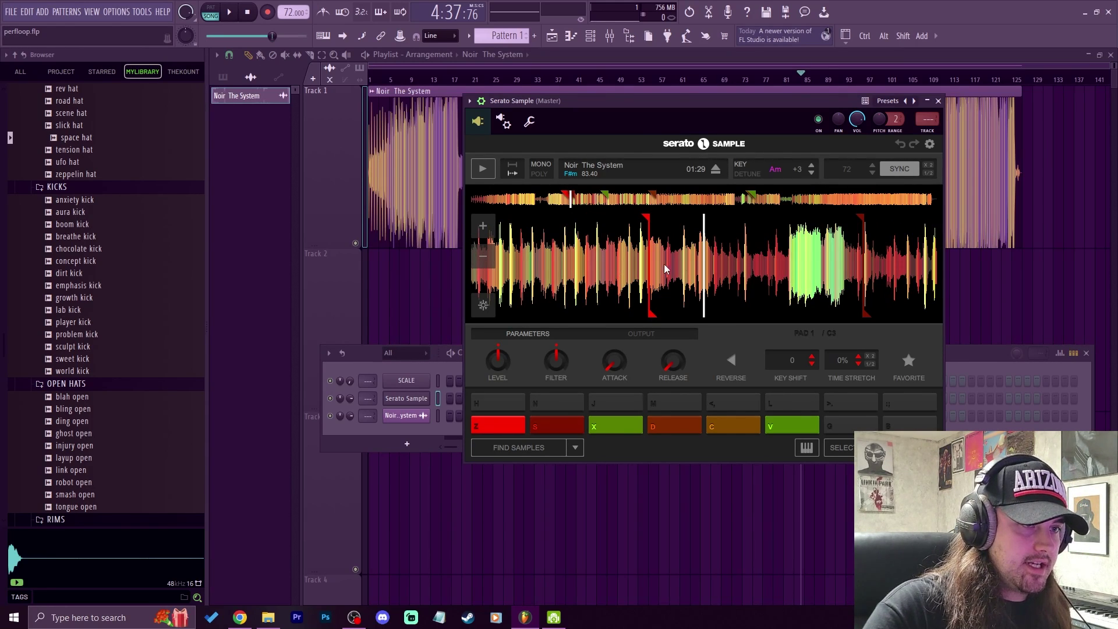
key("z")
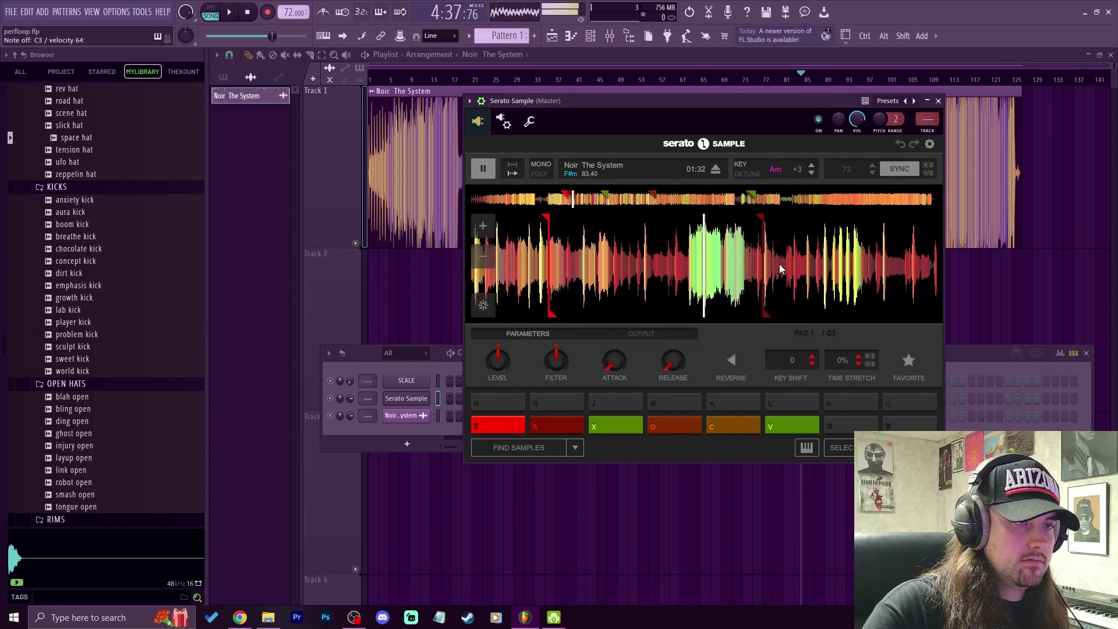
key("s")
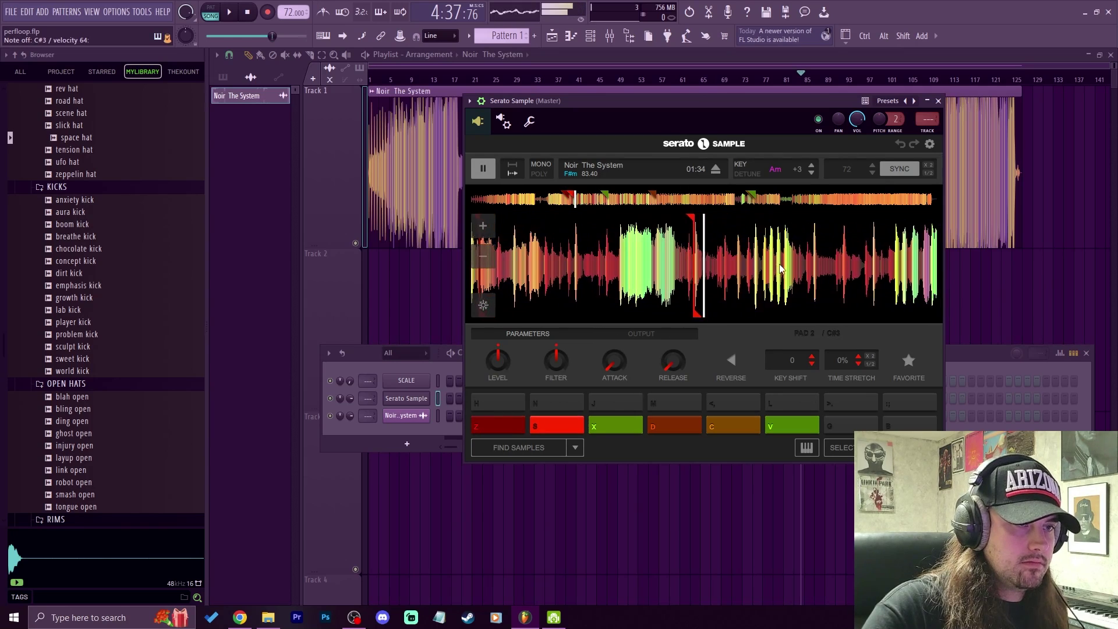
key("s")
key("s")
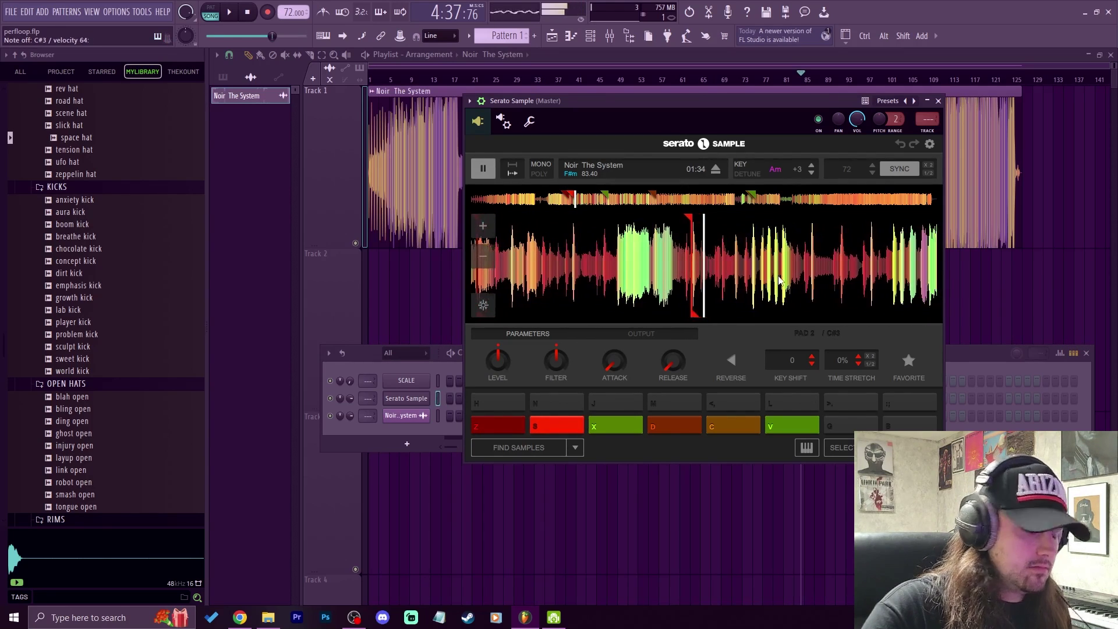
key("space")
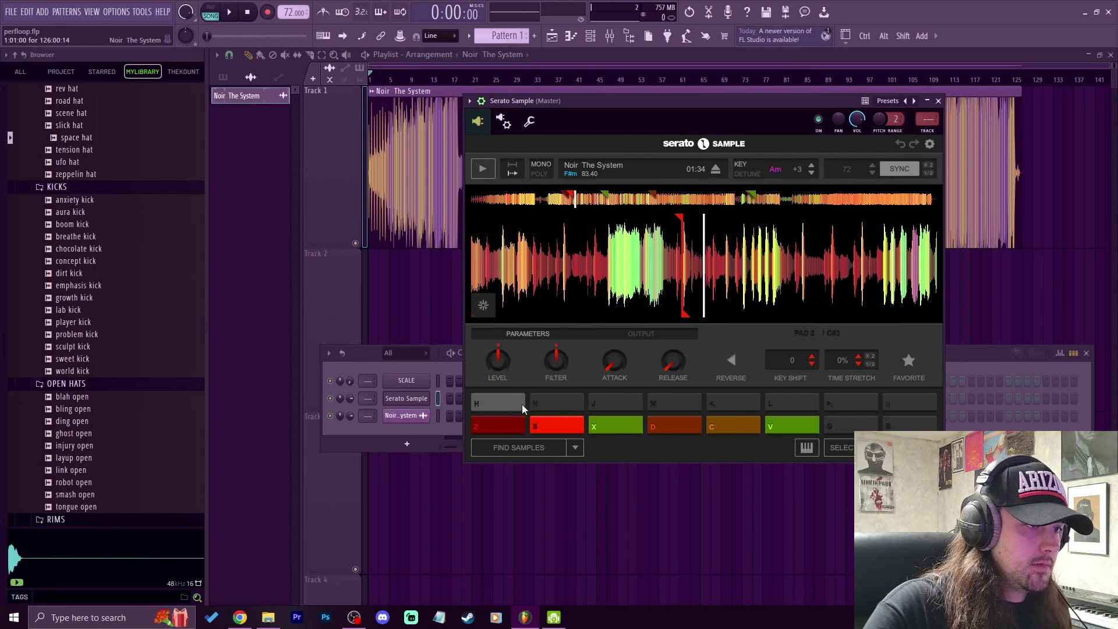
- Retrigger the pad 1 chop repeatedly to hear how its opening section sounds
scroll(703, 283, "up", 2)
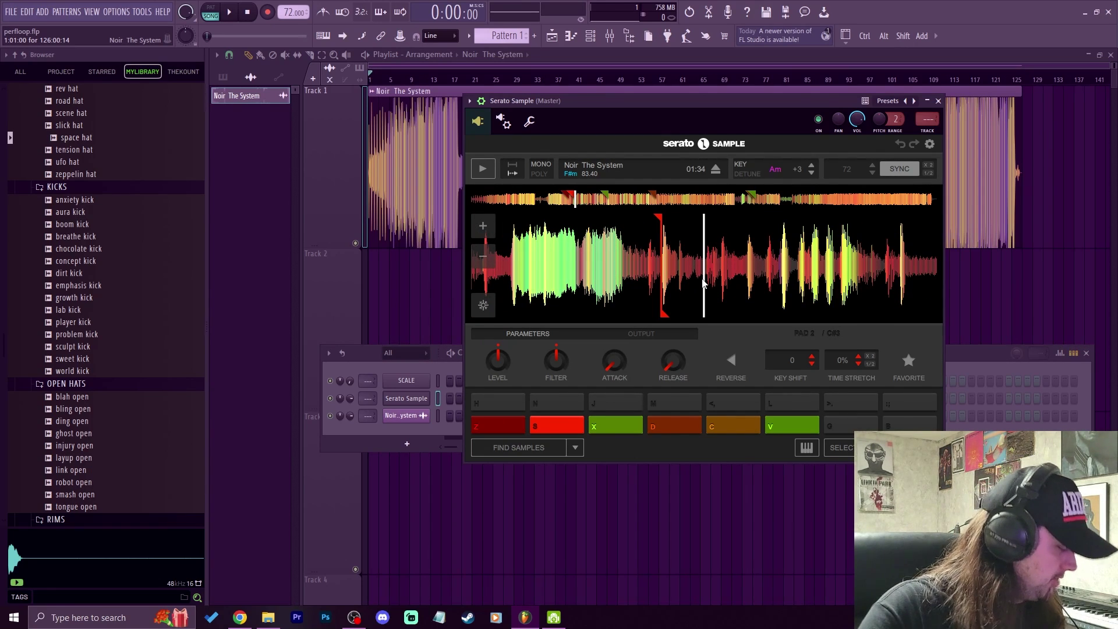
key("z")
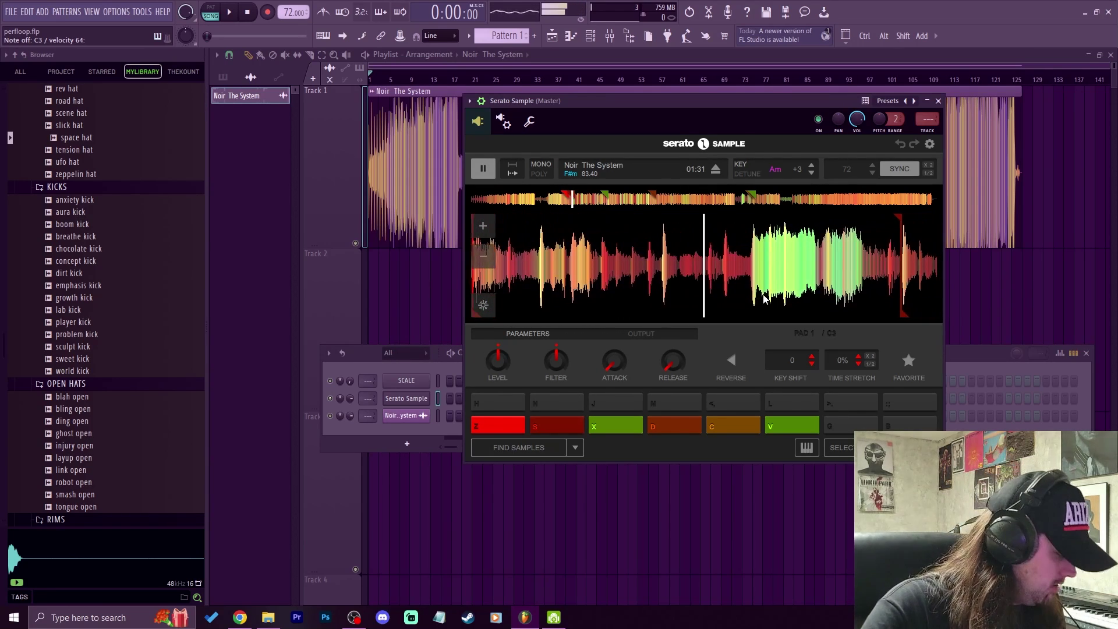
key("z")
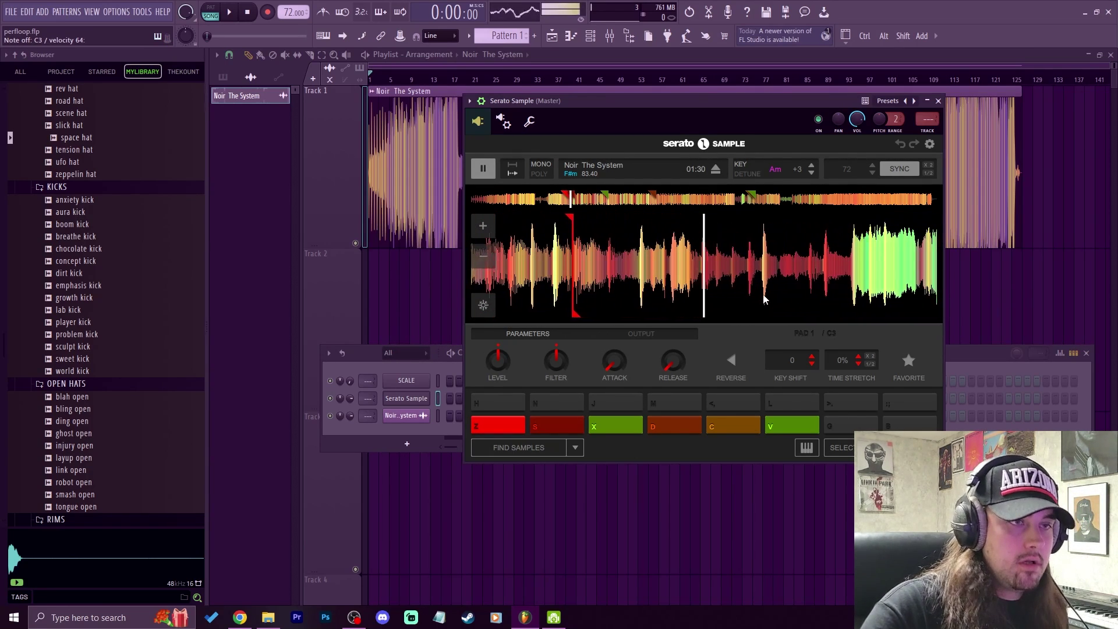
key("v")
key("z")
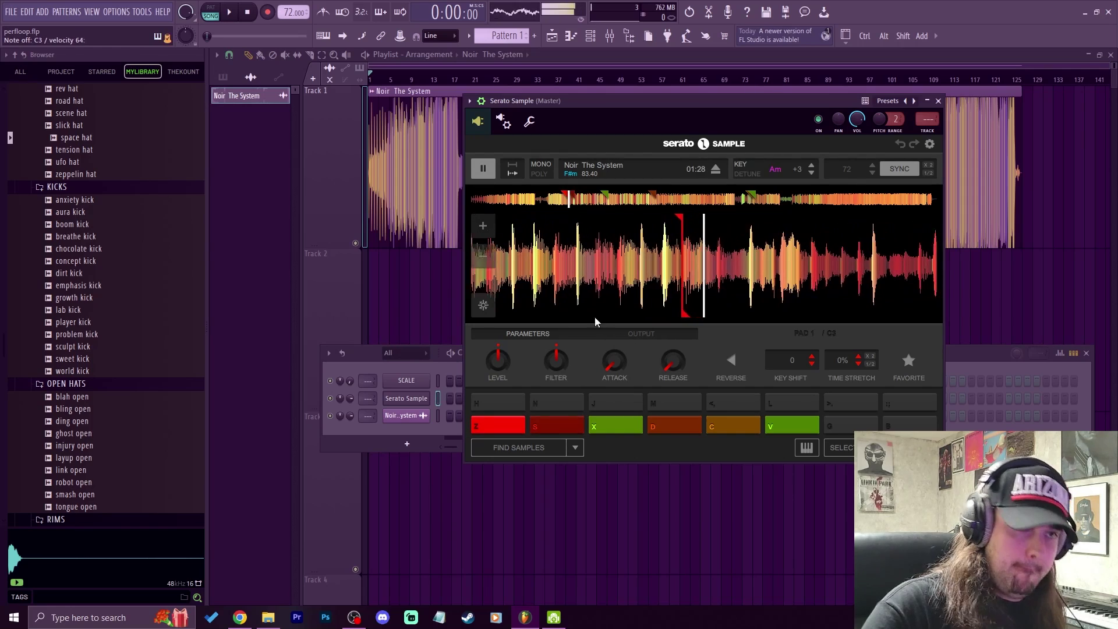
- Stop playback, and play the pad 1 chop again over a wider view of its waveform and the section that follows
left_click(248, 13)
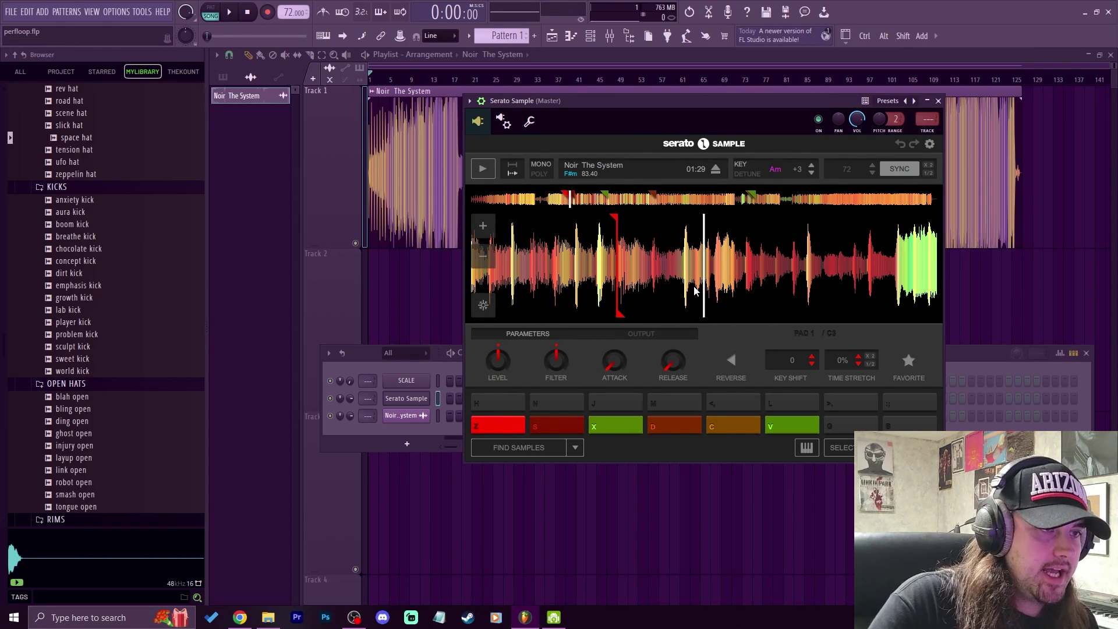
scroll(670, 289, "down", 2)
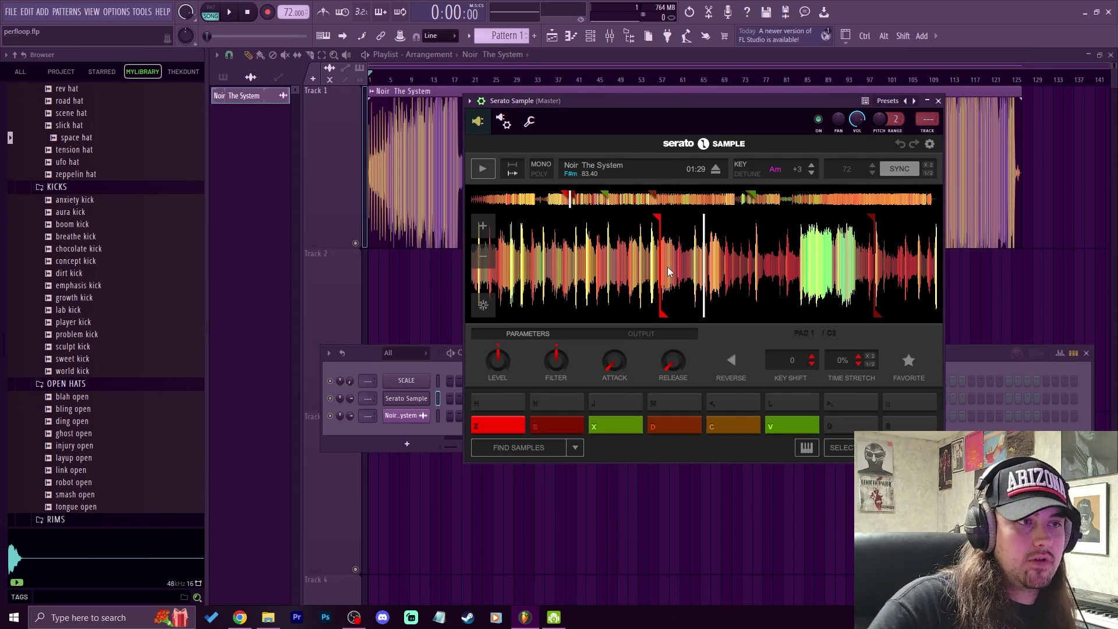
key("z")
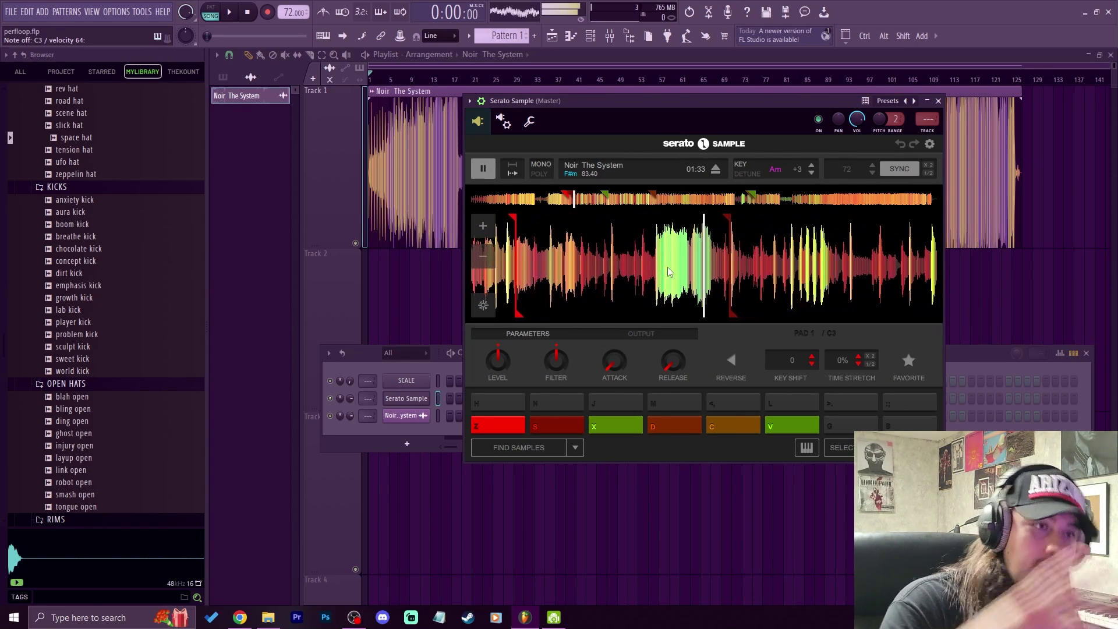
key("t")
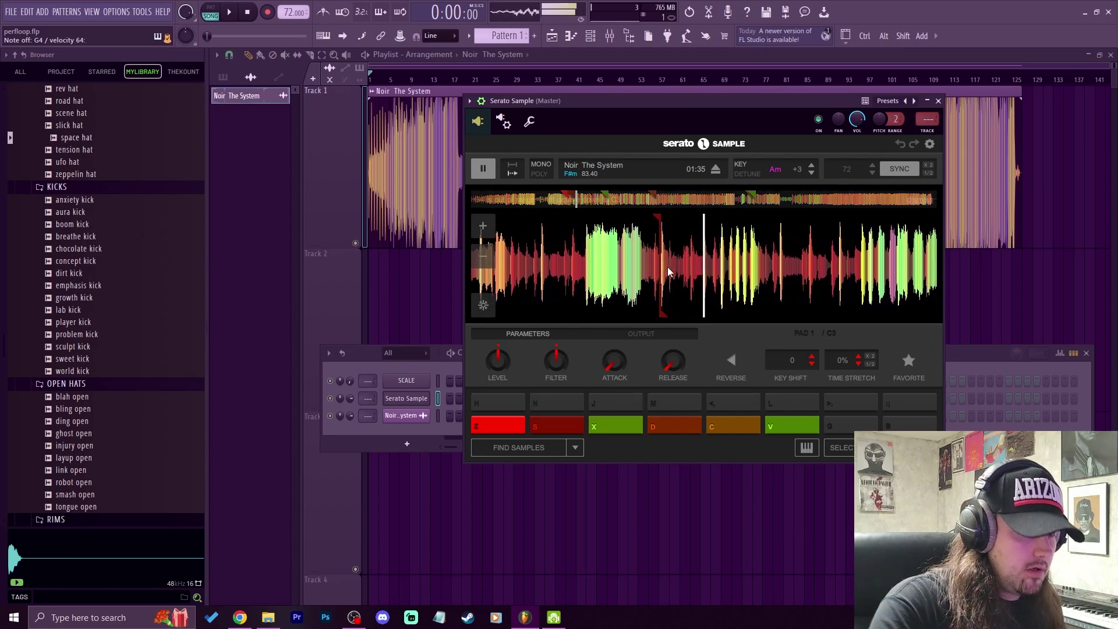
key("space")
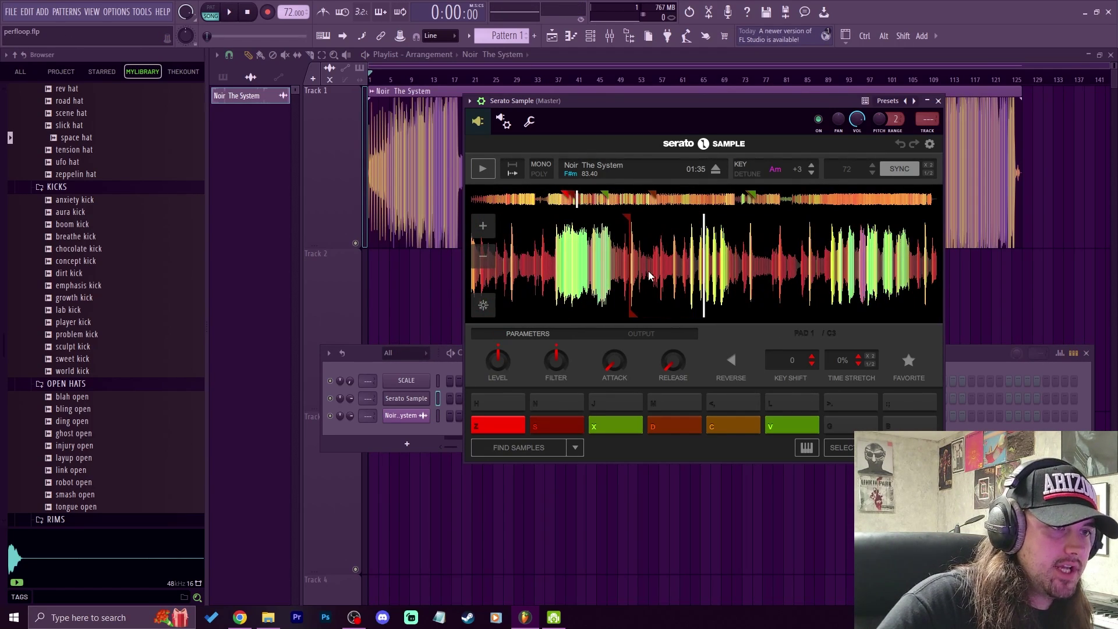
key("z")
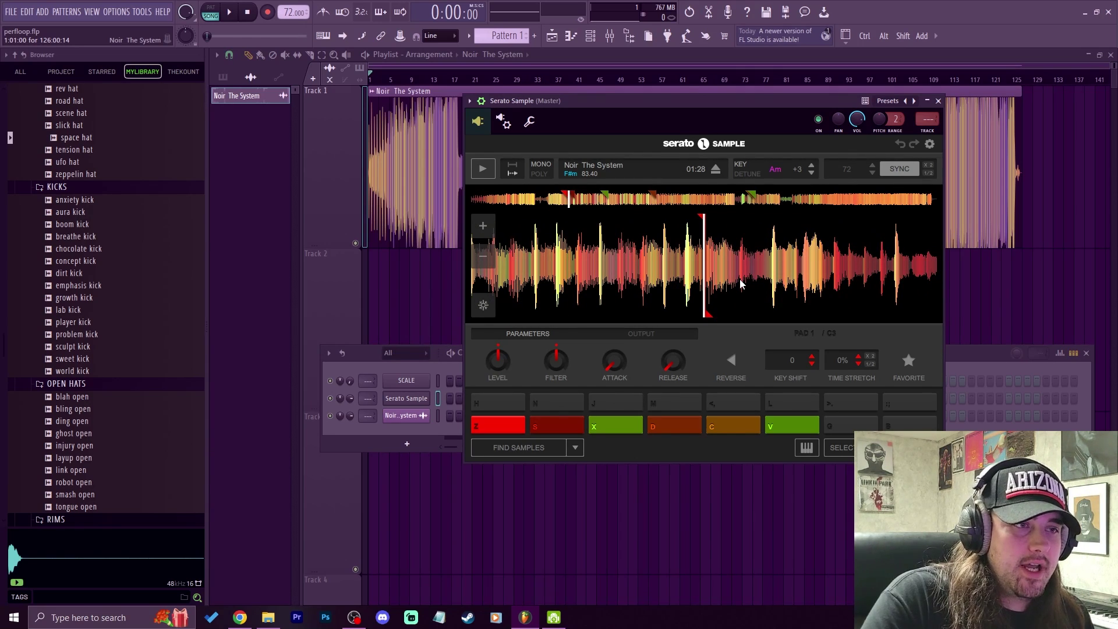
- Examine the waveform around the pad 1 cue marker in Serato Sample, comparing close-up and wider views
scroll(768, 257, "up", 2)
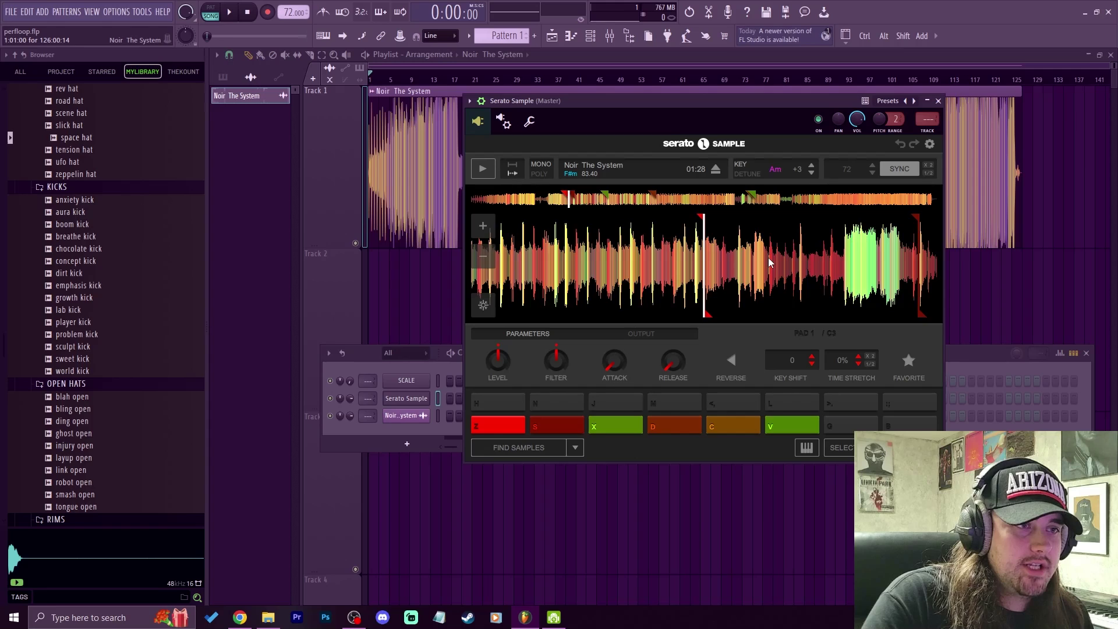
scroll(741, 254, "up", 2)
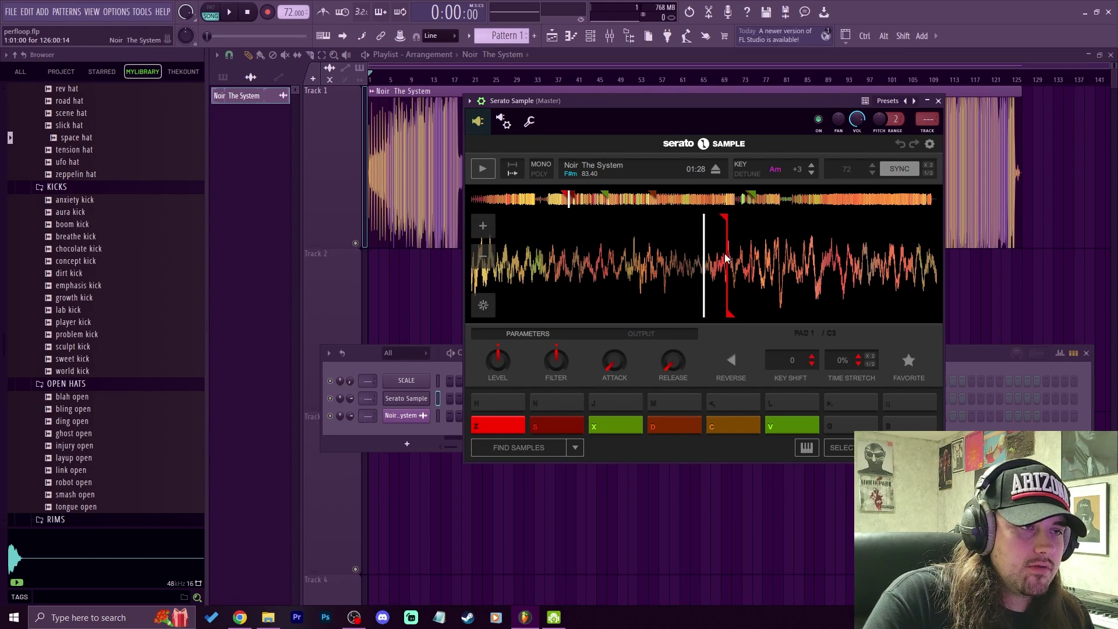
scroll(756, 266, "down", 3)
scroll(751, 253, "down", 2)
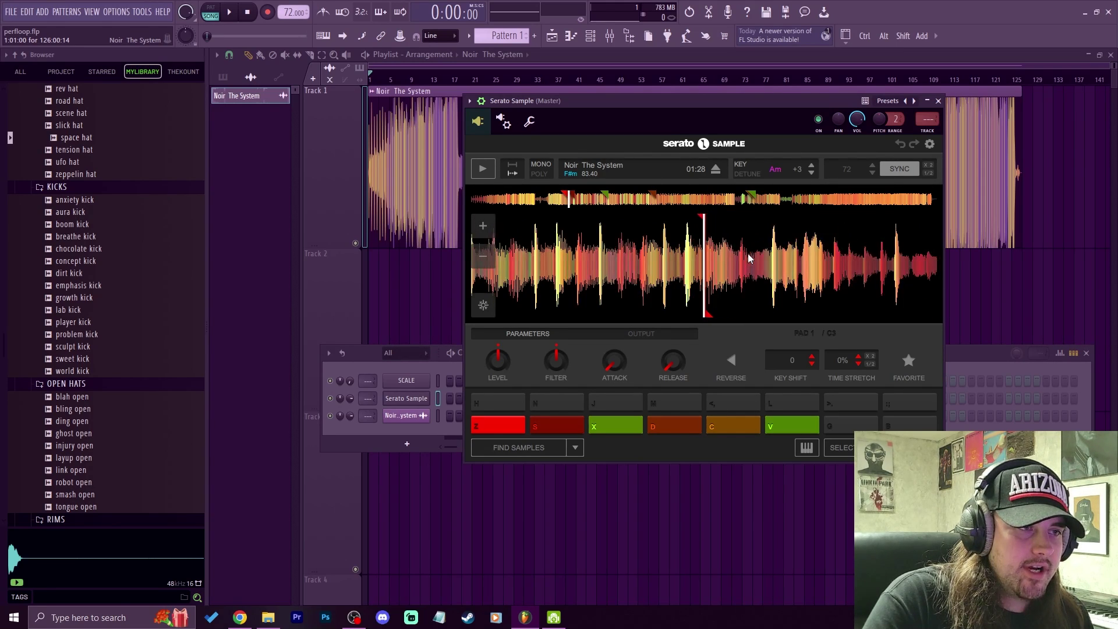
scroll(756, 257, "up", 2)
scroll(757, 257, "down", 2)
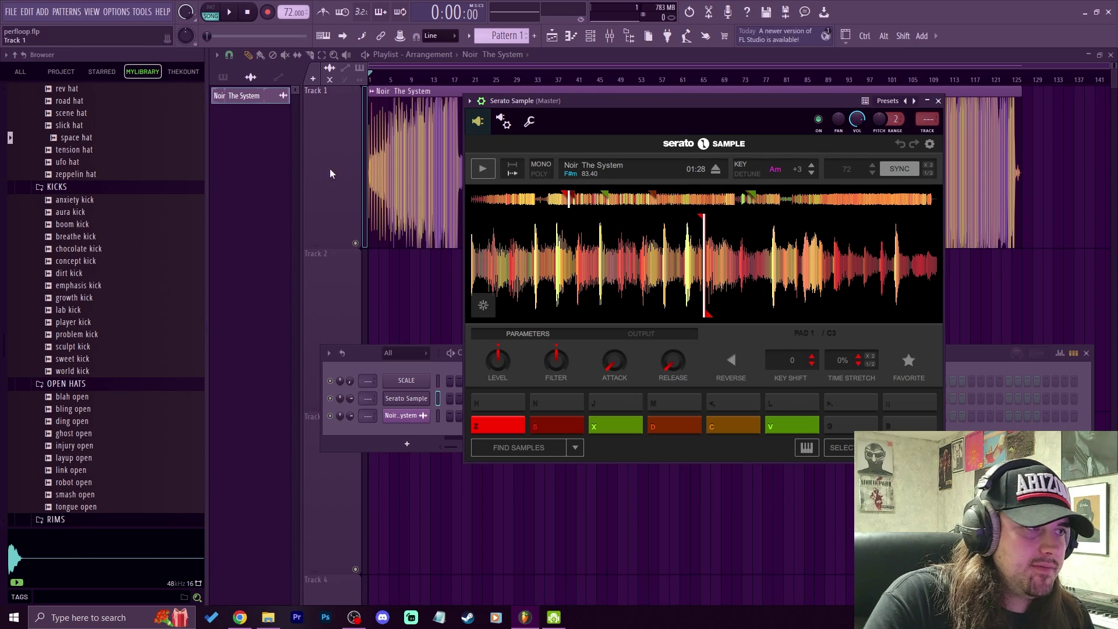
- Close the floating windows, play Noir The System in the playlist from just after bar 13, and stop it
key("F12")
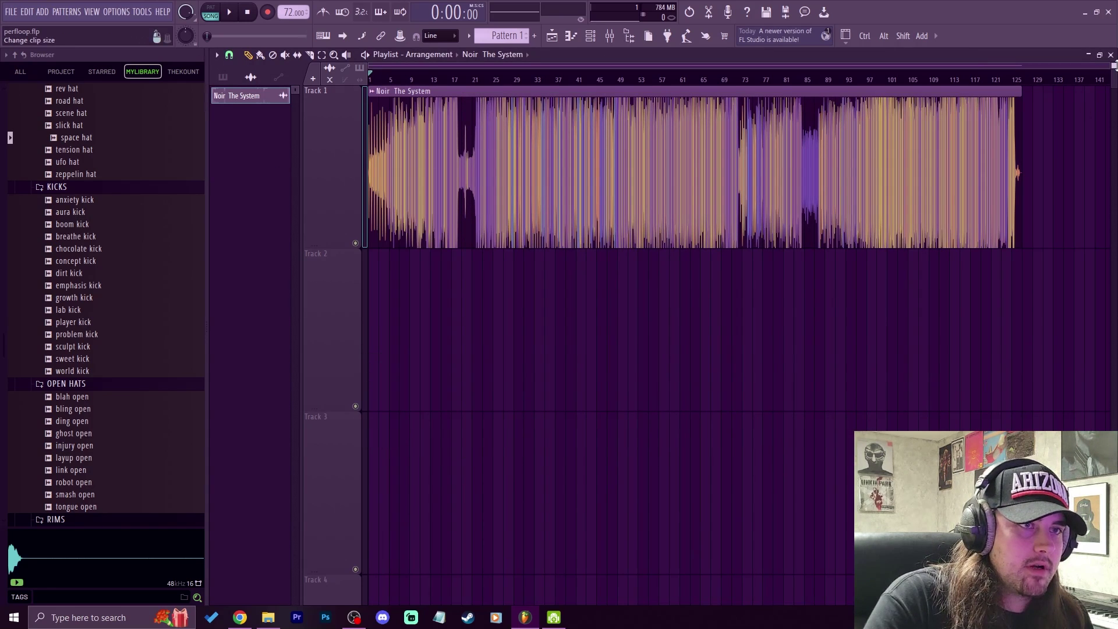
scroll(442, 82, "up", 6)
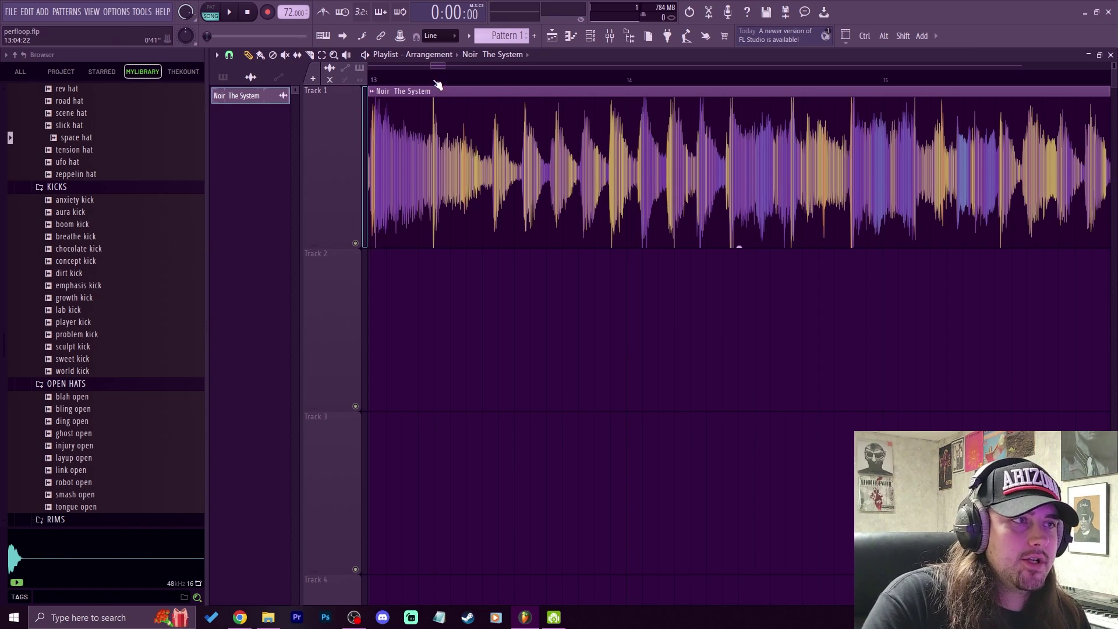
left_click(469, 79)
left_click(227, 22)
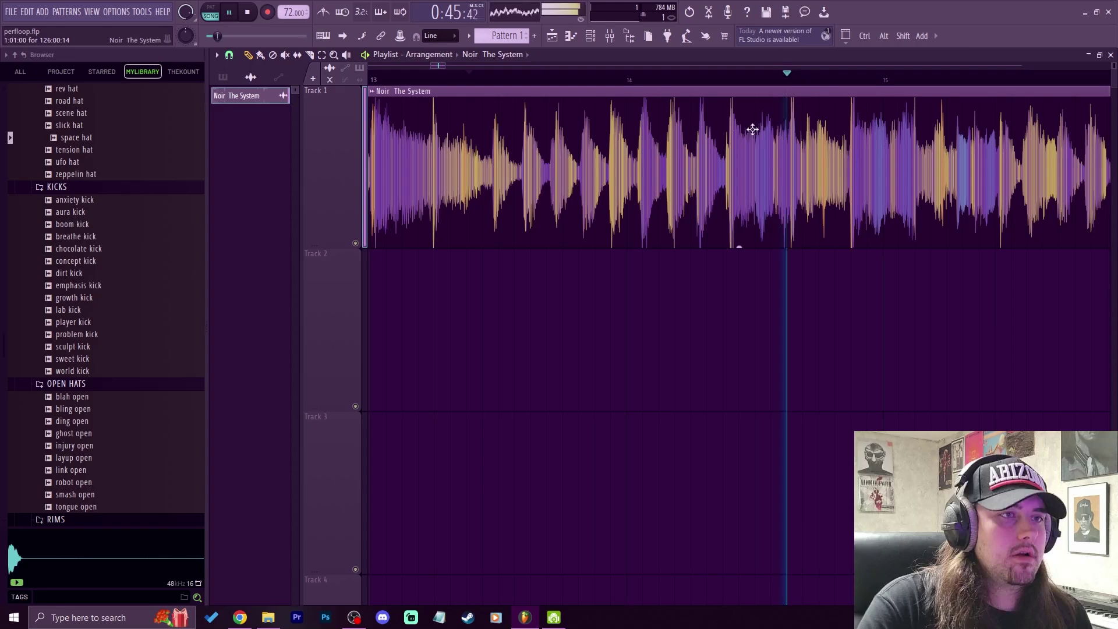
left_click(255, 11)
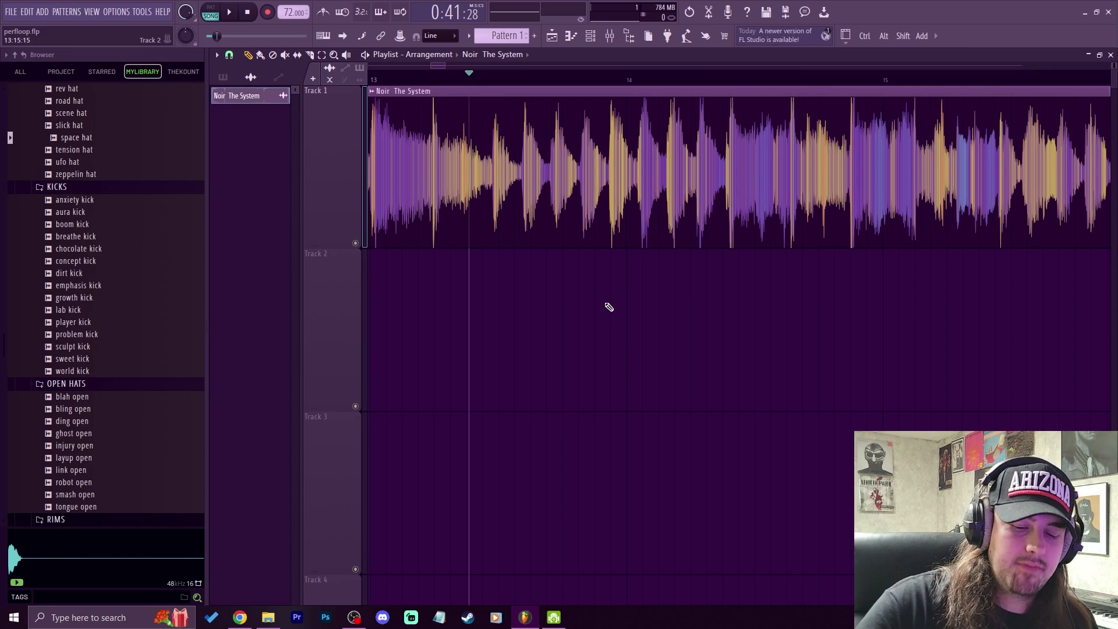
- Examine the individual hits in the Noir The System waveform around bar 14 of the playlist
scroll(711, 88, "left", 2)
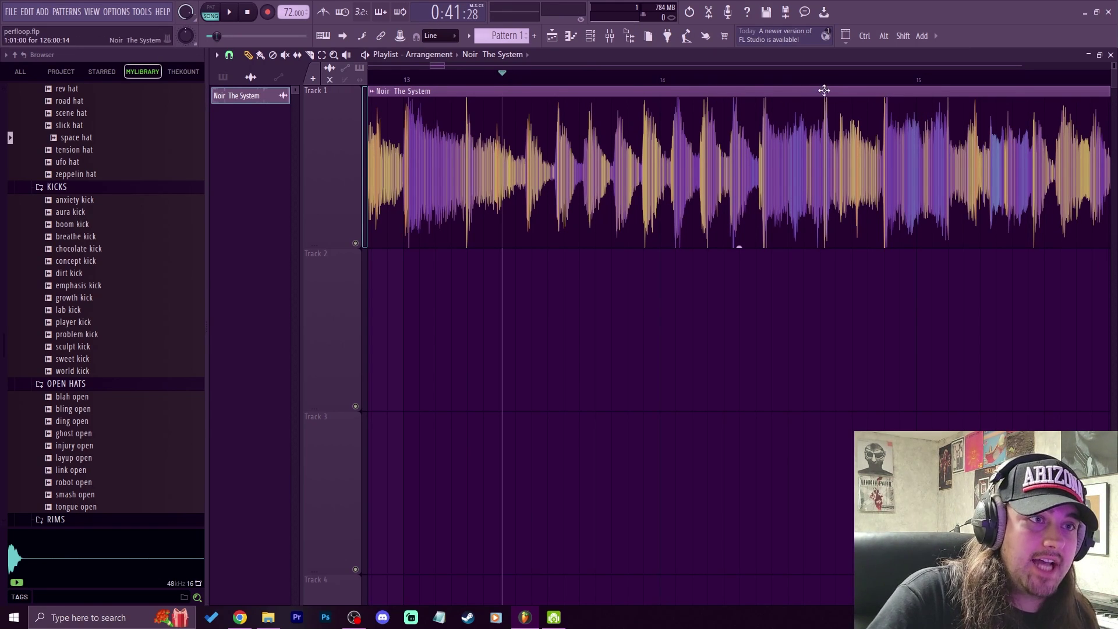
scroll(812, 84, "up", 5)
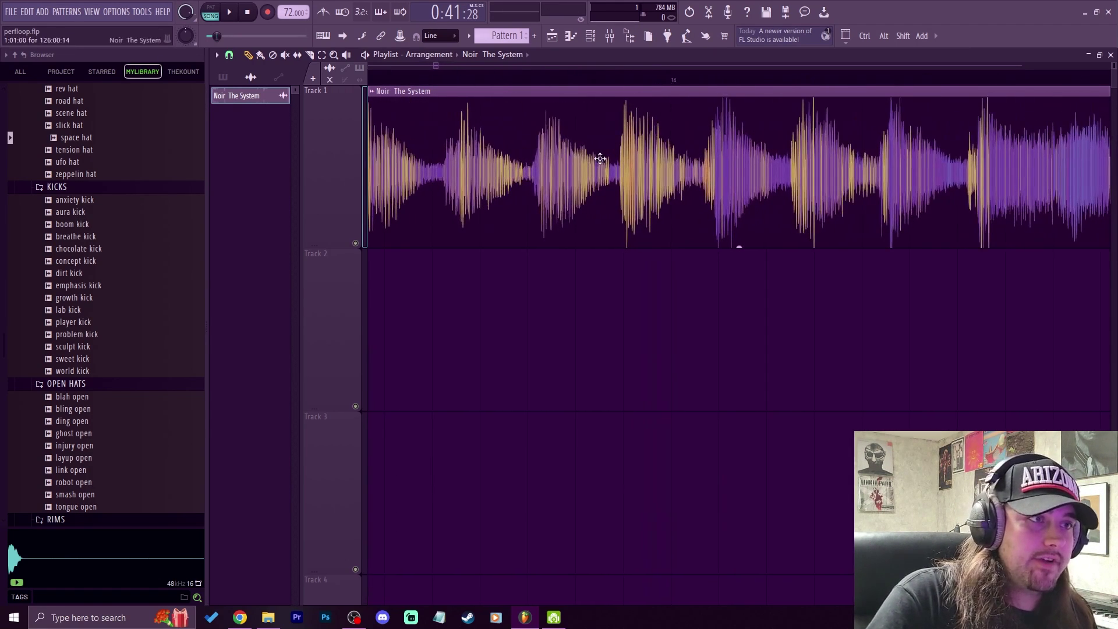
scroll(629, 83, "up", 3)
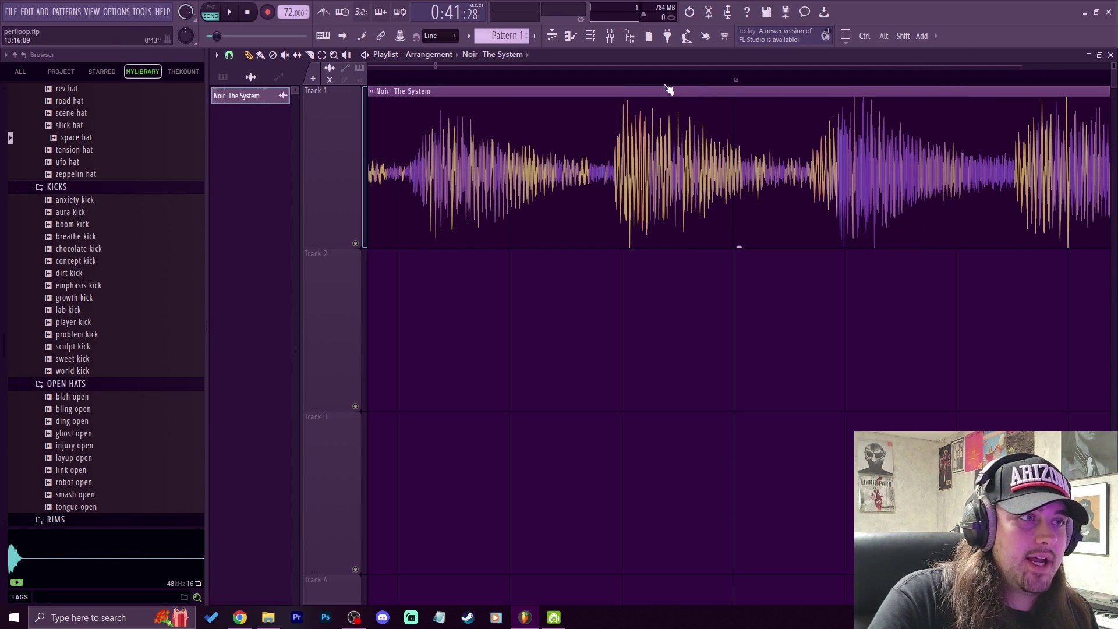
scroll(670, 90, "down", 5)
- Reopen Serato Sample from the channel rack, audition the start of the pad 1 chop up close, and stop playback
key("F6")
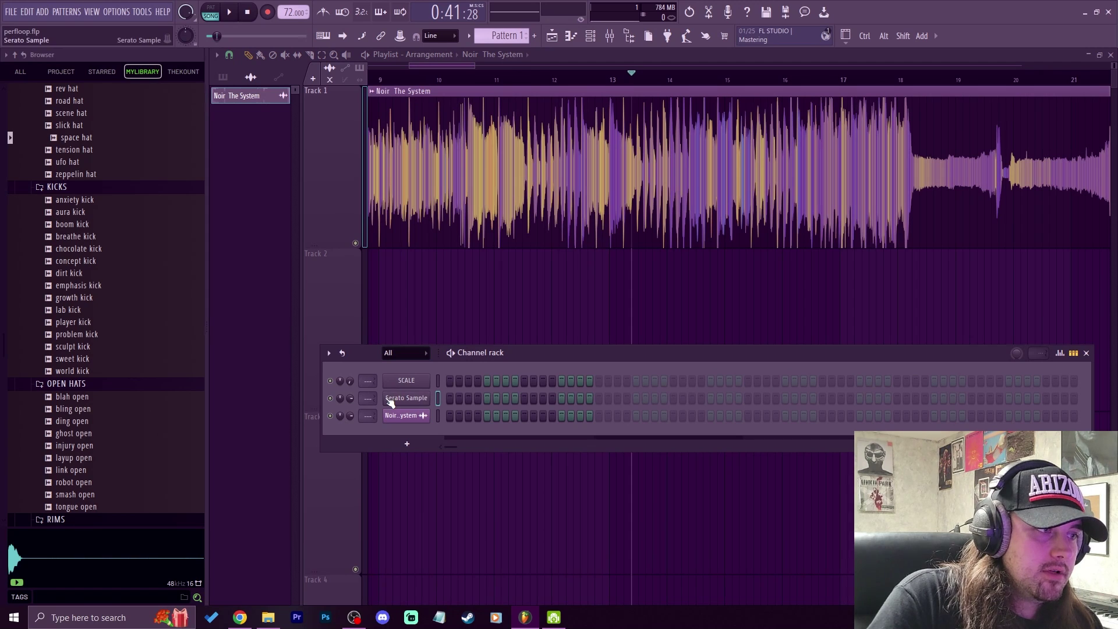
scroll(718, 285, "up", 3)
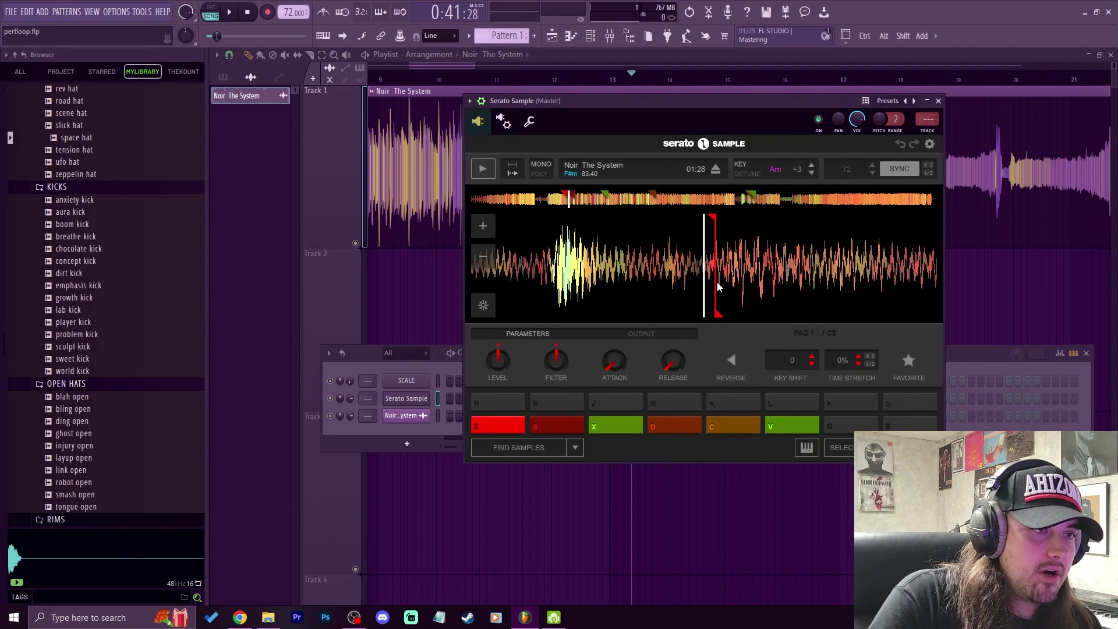
scroll(718, 286, "down", 2)
scroll(718, 286, "down", 1)
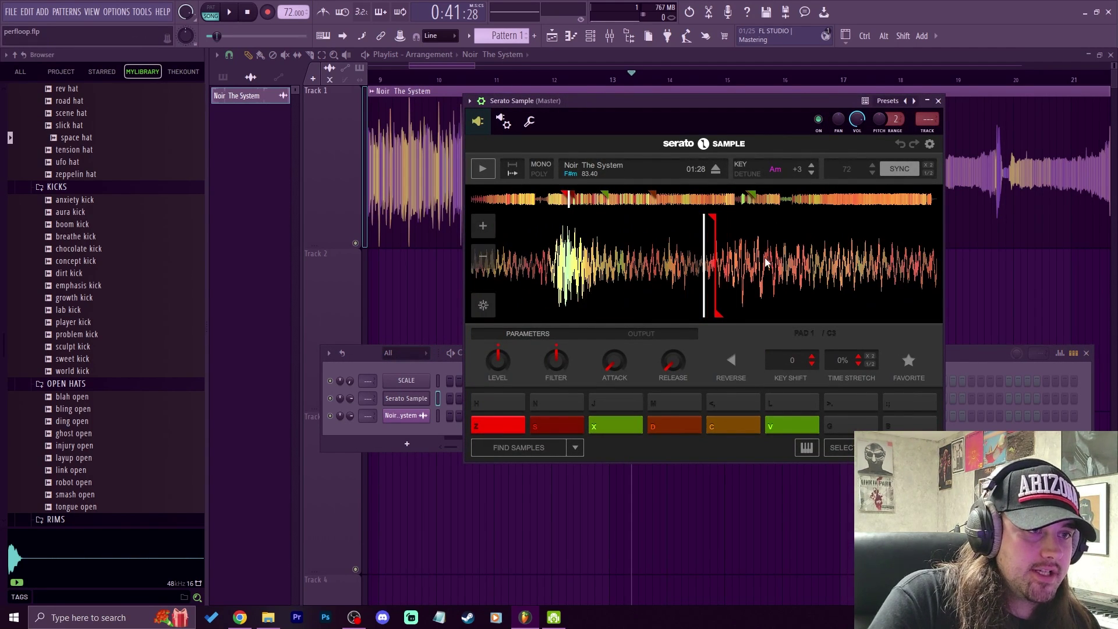
key("z")
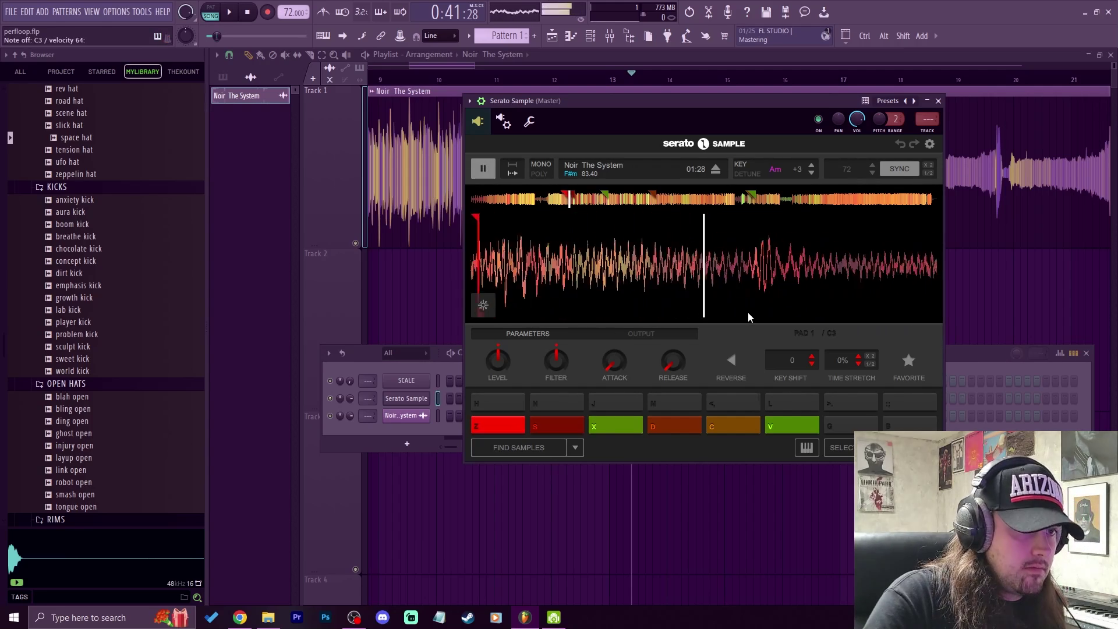
left_click(248, 12)
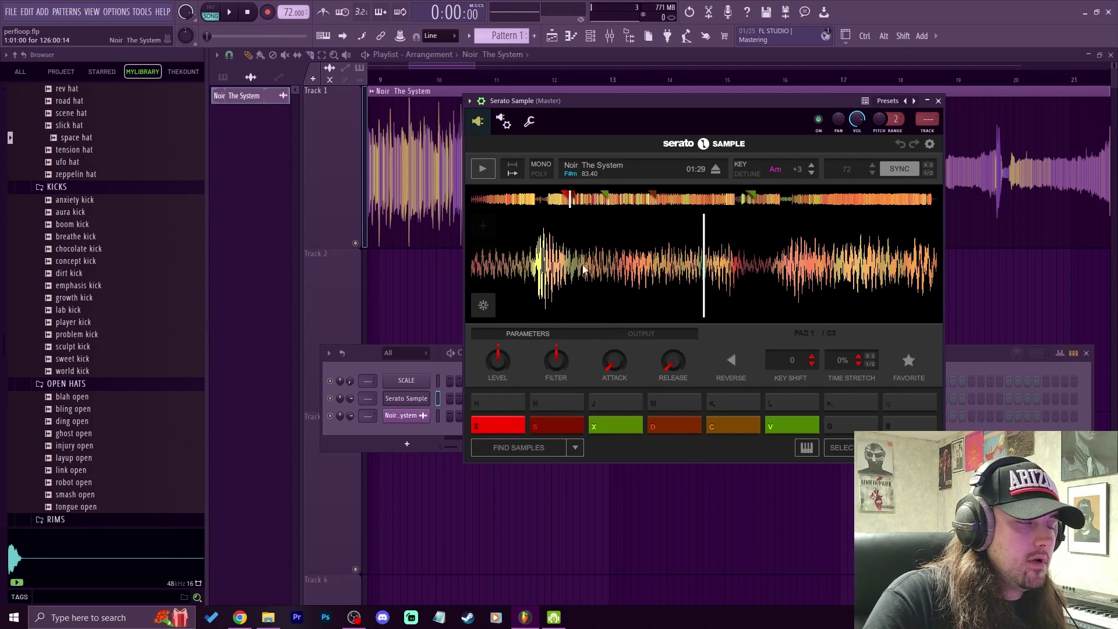
- Play the pad 1 chop on a wider waveform, stop it, and retrigger it to hear the section again
scroll(669, 258, "down", 1)
scroll(670, 259, "down", 1)
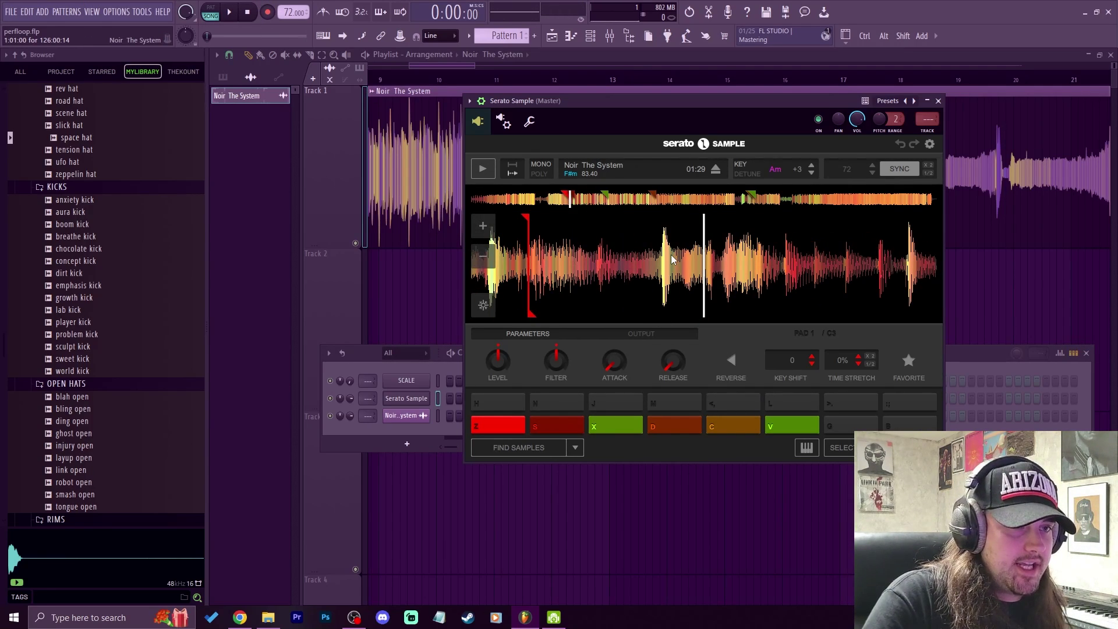
key("z")
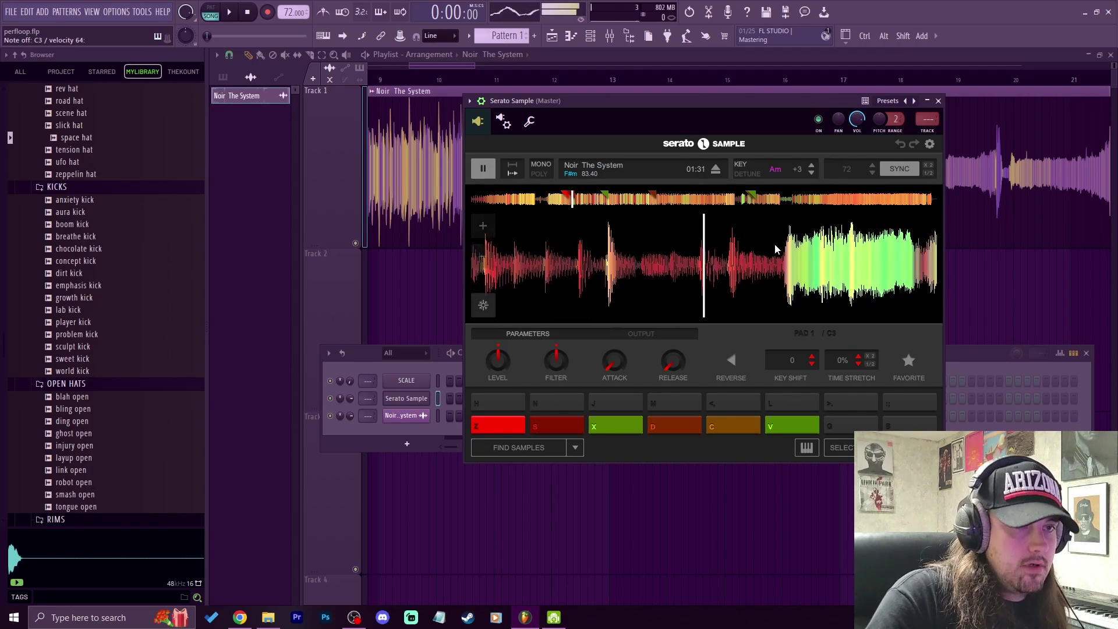
left_click(482, 168)
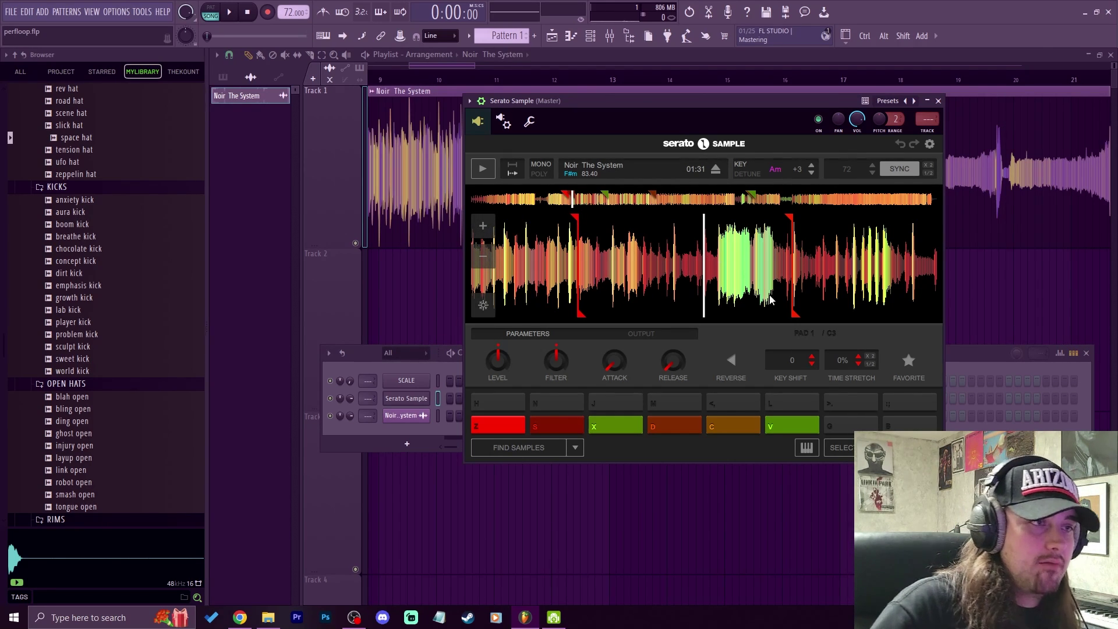
key("z")
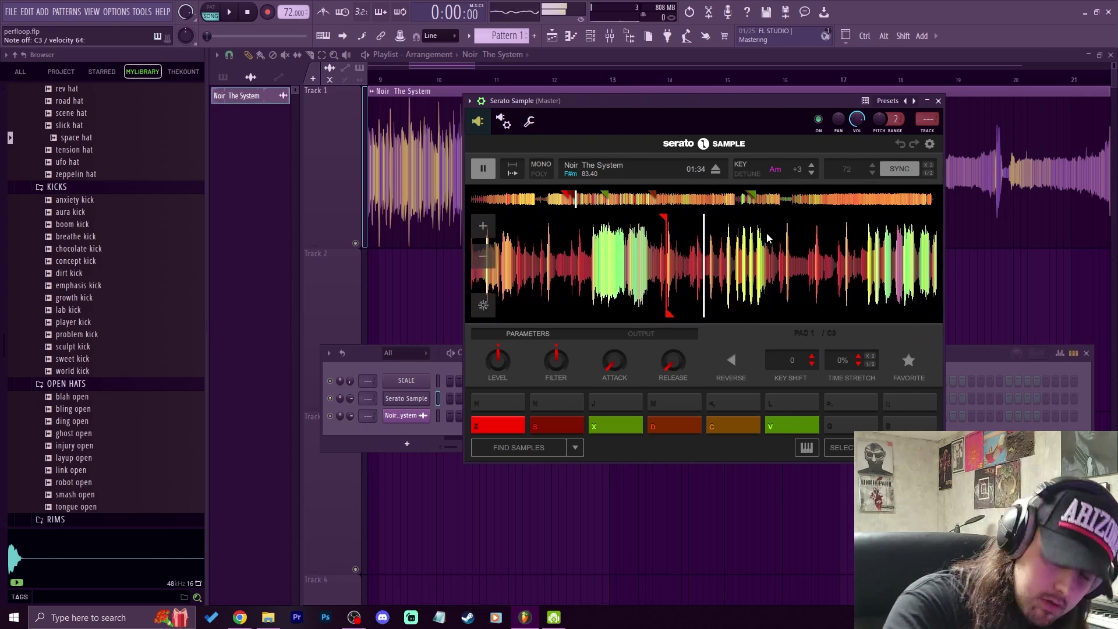
key("space")
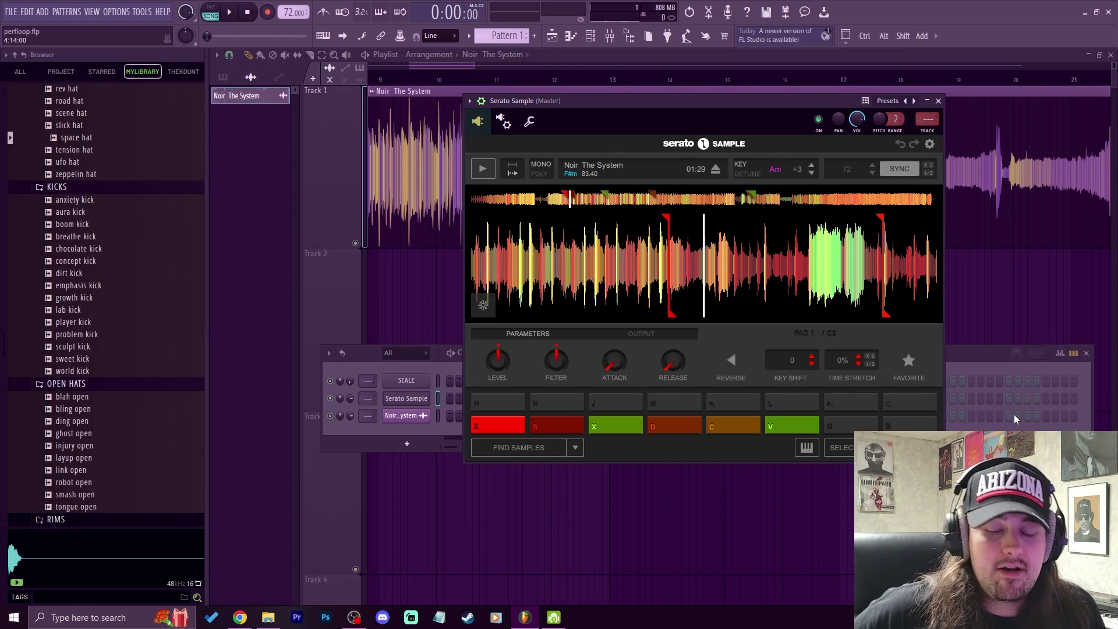
- Compare the pad 3 chop with the pad 1 chop by playing each one and stopping playback
scroll(669, 287, "down", 3)
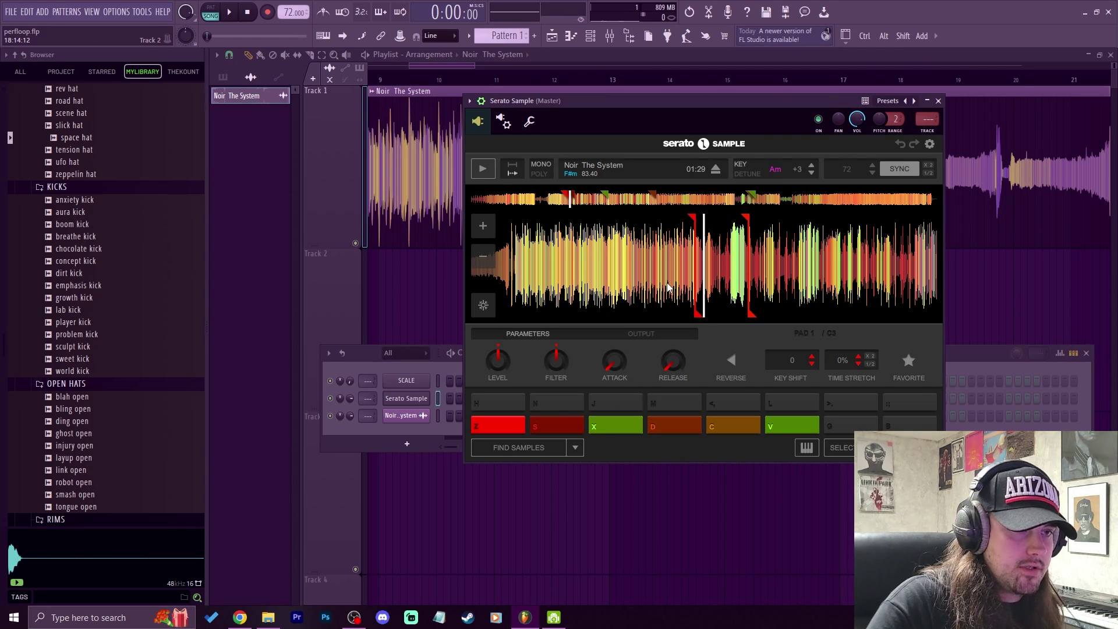
key("x")
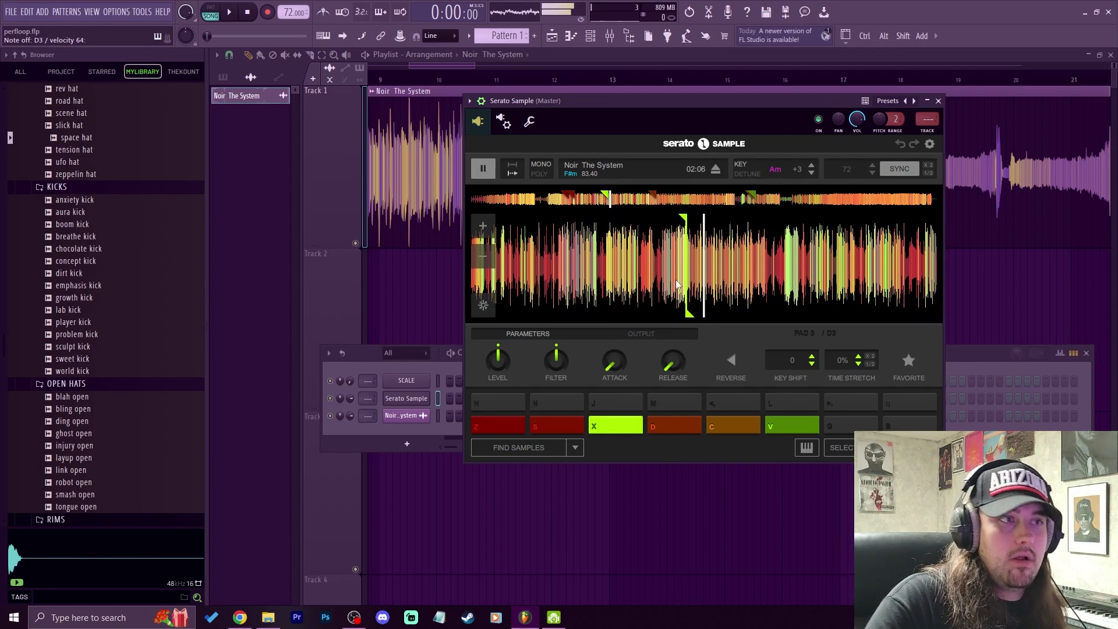
left_click(247, 13)
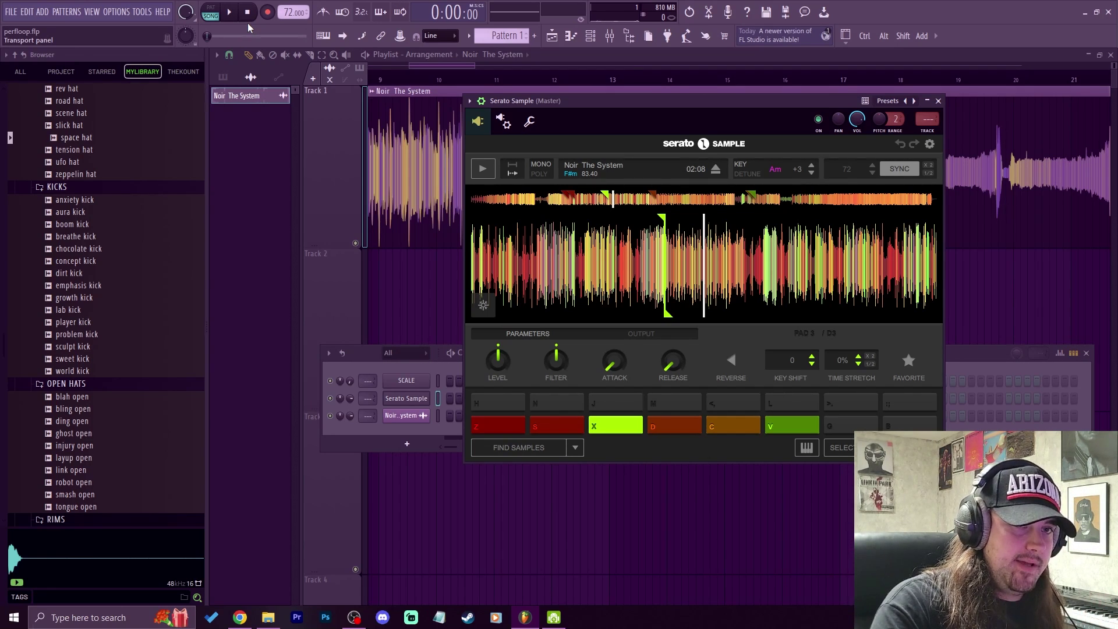
key("z")
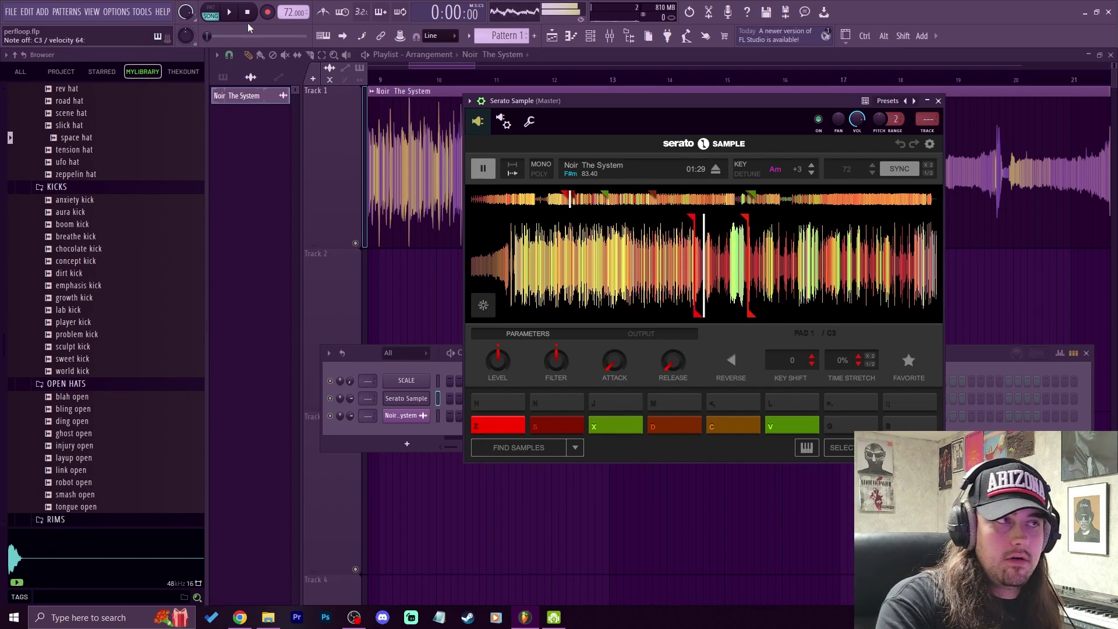
left_click(248, 13)
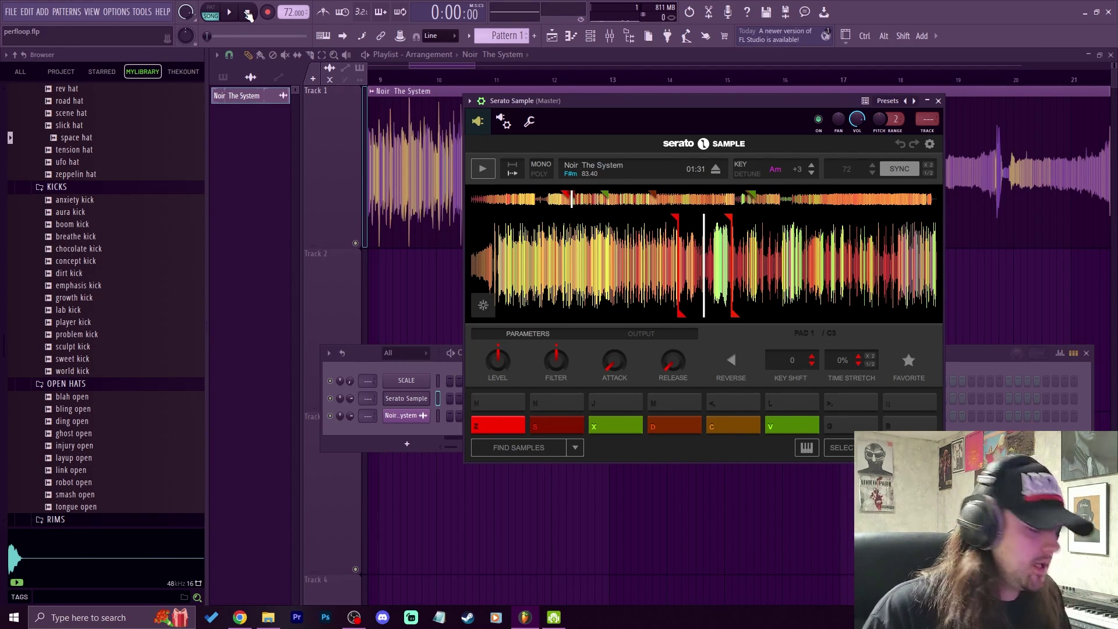
- Select the pad 3 chop, inspect its waveform up close, and play it again
key("x")
scroll(633, 278, "up", 2)
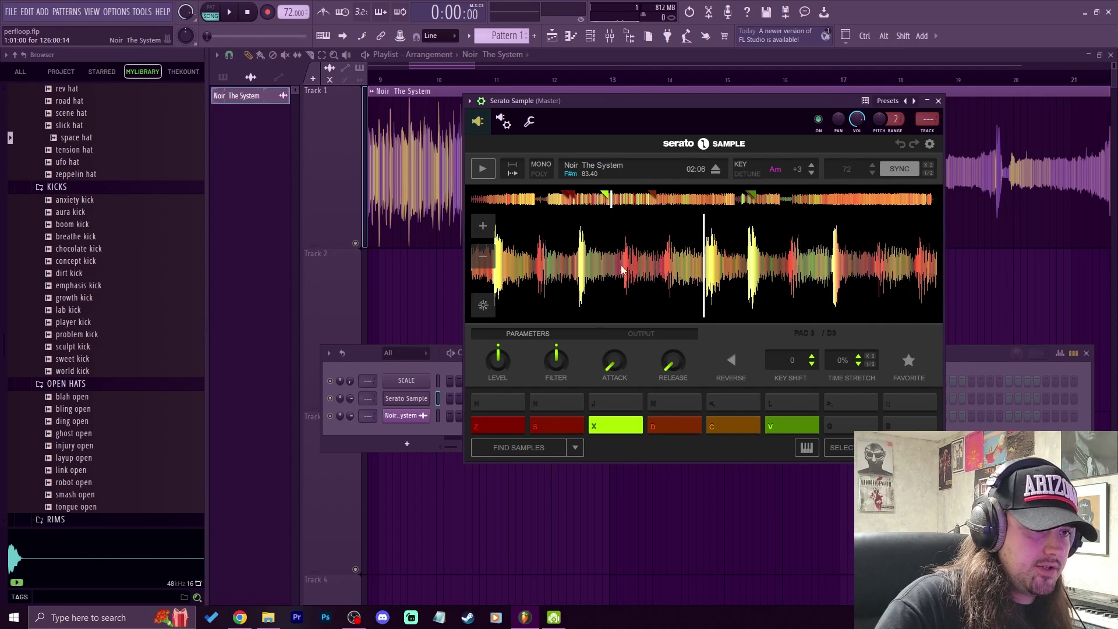
scroll(633, 278, "down", 2)
scroll(634, 278, "up", 1)
scroll(629, 291, "up", 1)
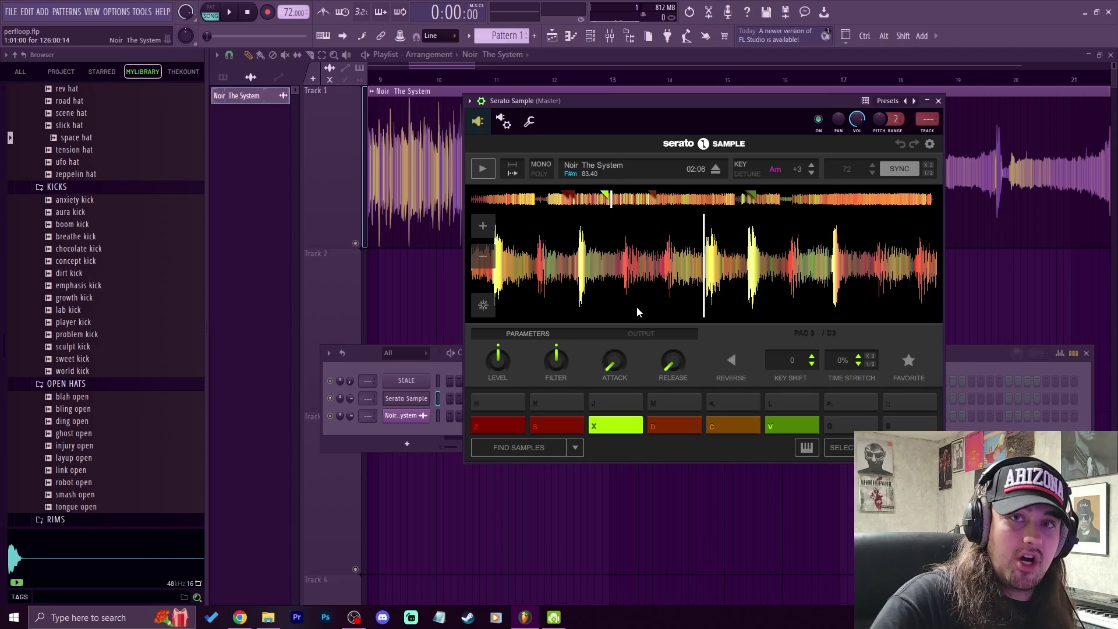
key("x")
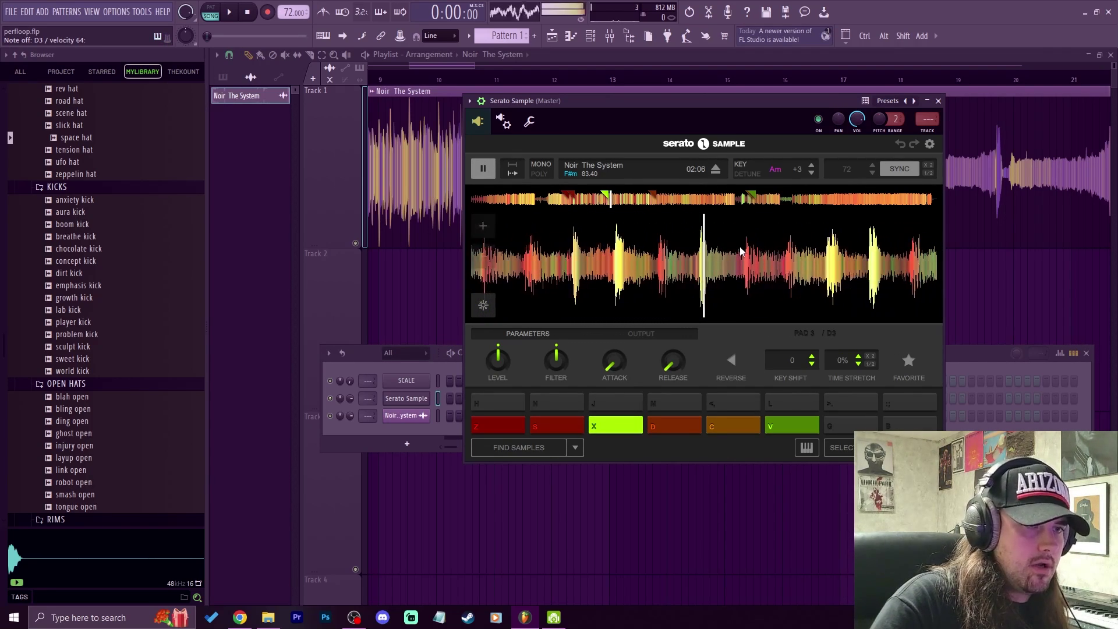
- Stop playback and retrigger the pad 3 chop to hear its start again
left_click(483, 168)
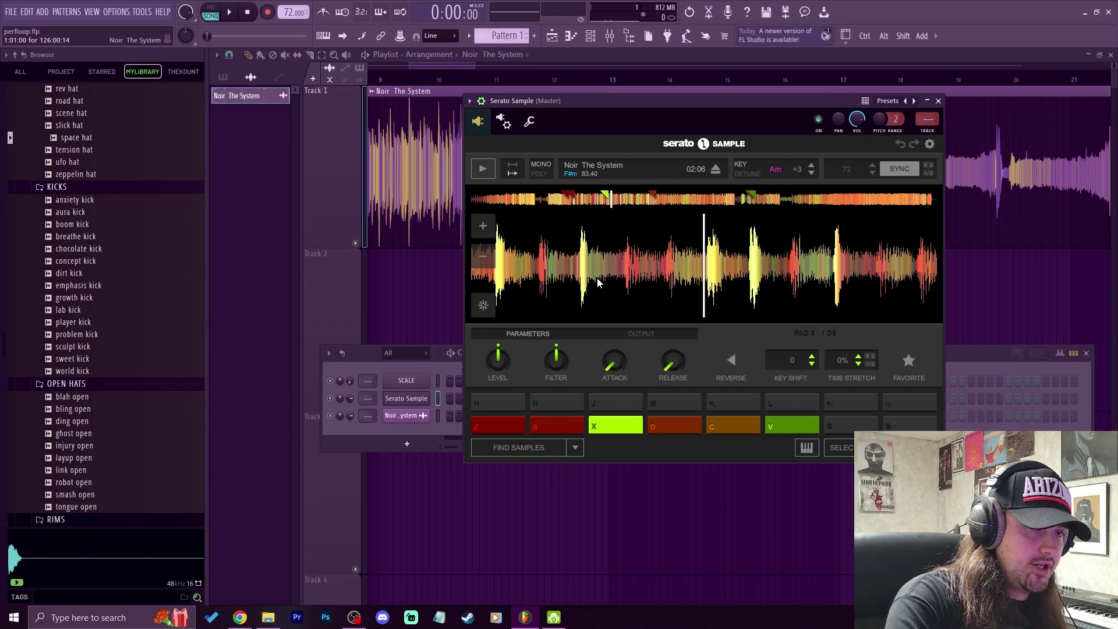
key("x")
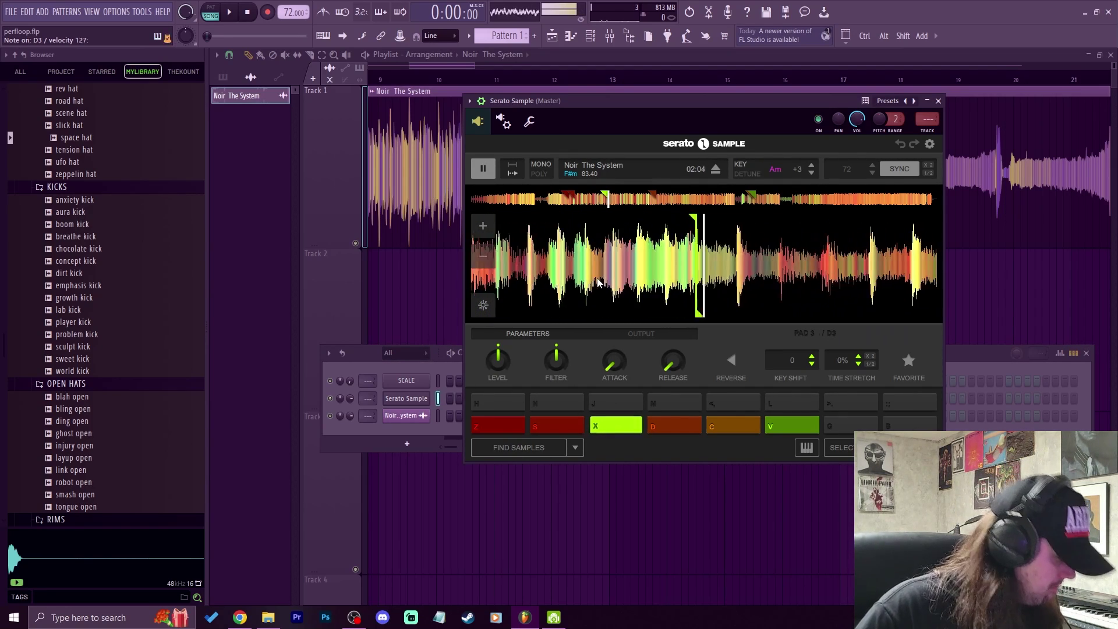
key("x")
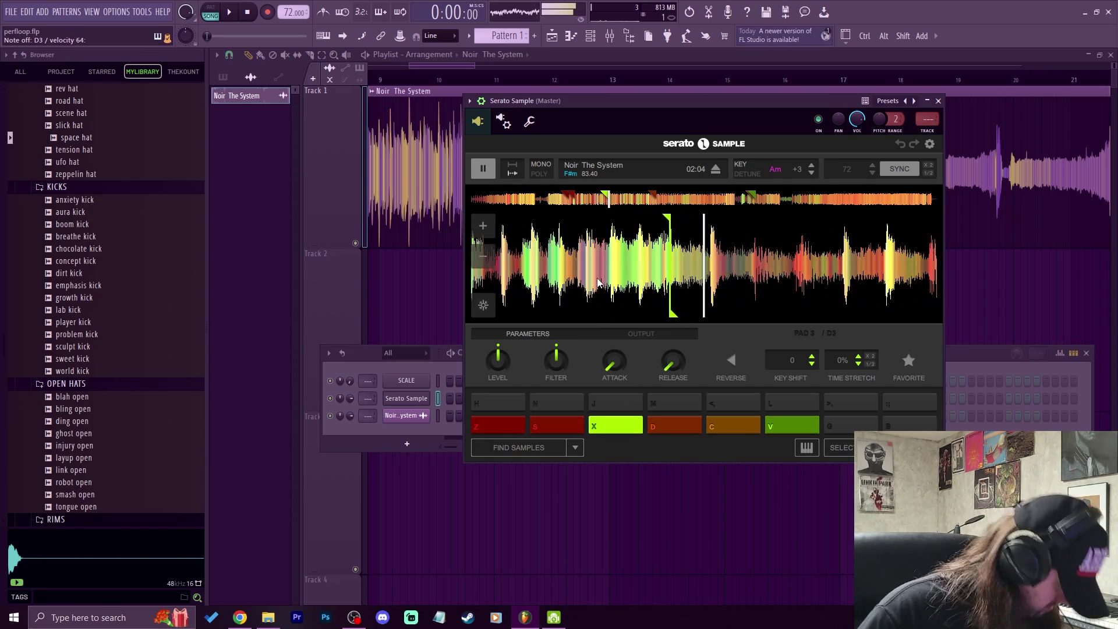
- Try a chop sequence by playing pad 1, pad 2, repeated pad 3 hits, and pad 1 again
key("z")
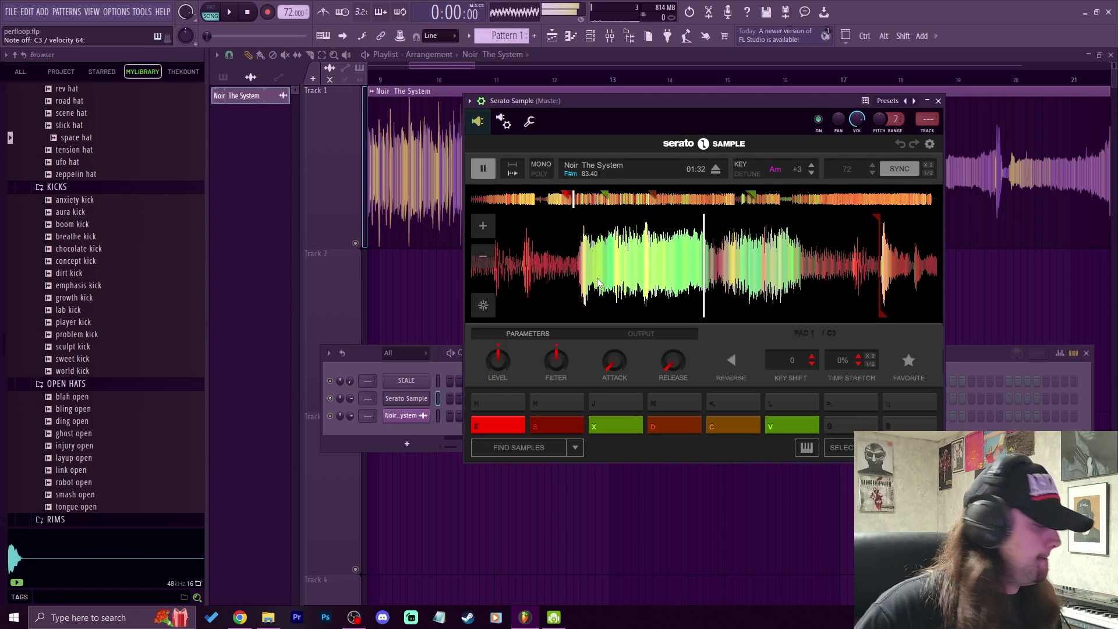
key("s")
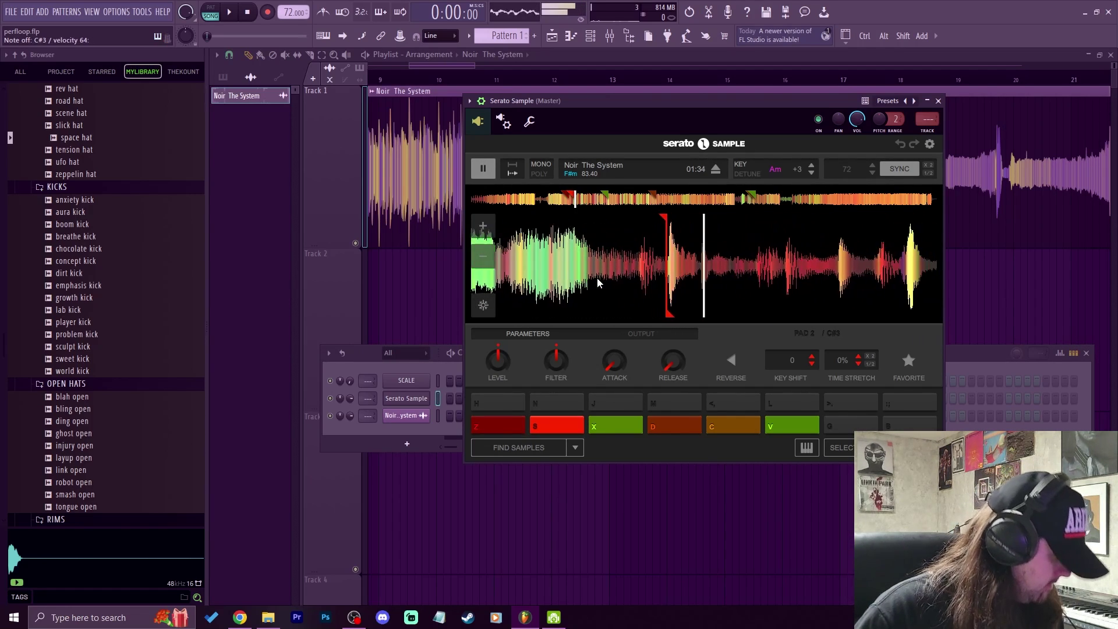
key("x")
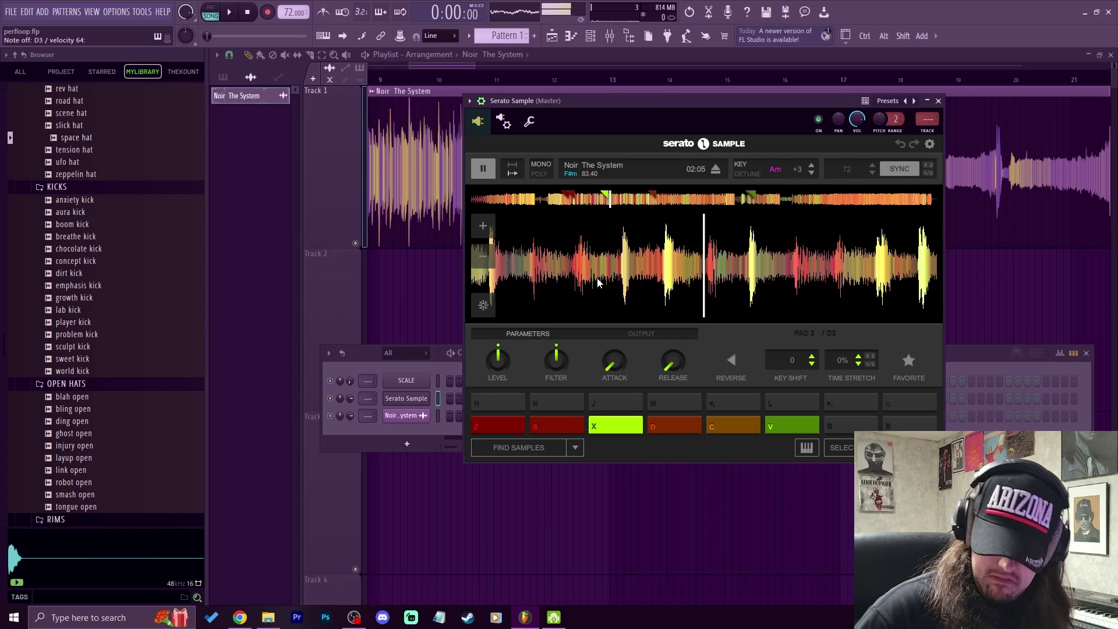
key("x")
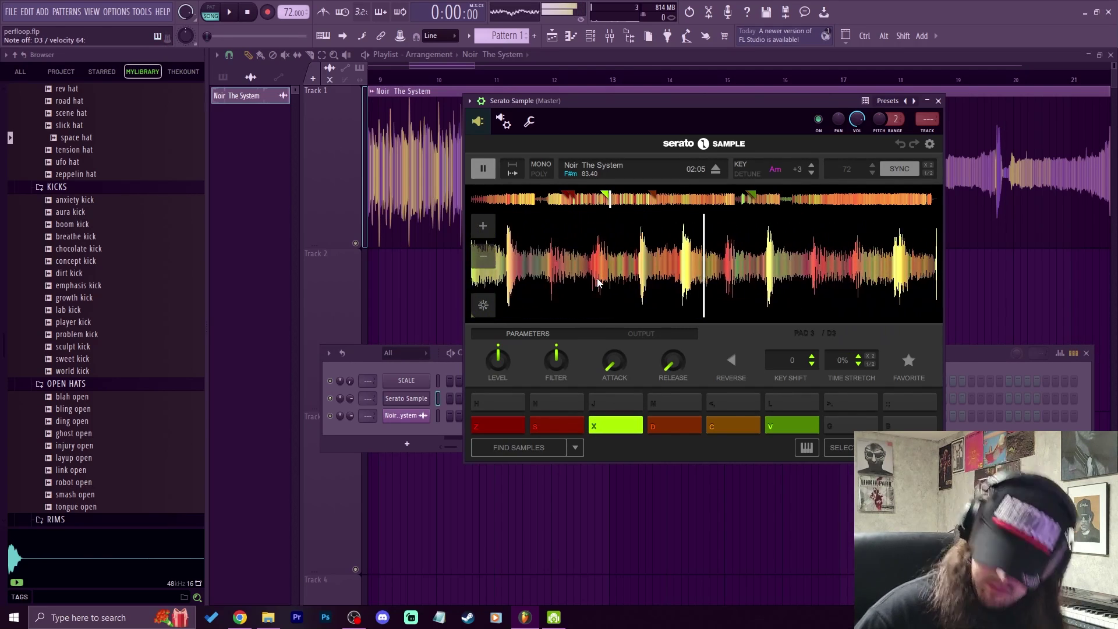
key("x")
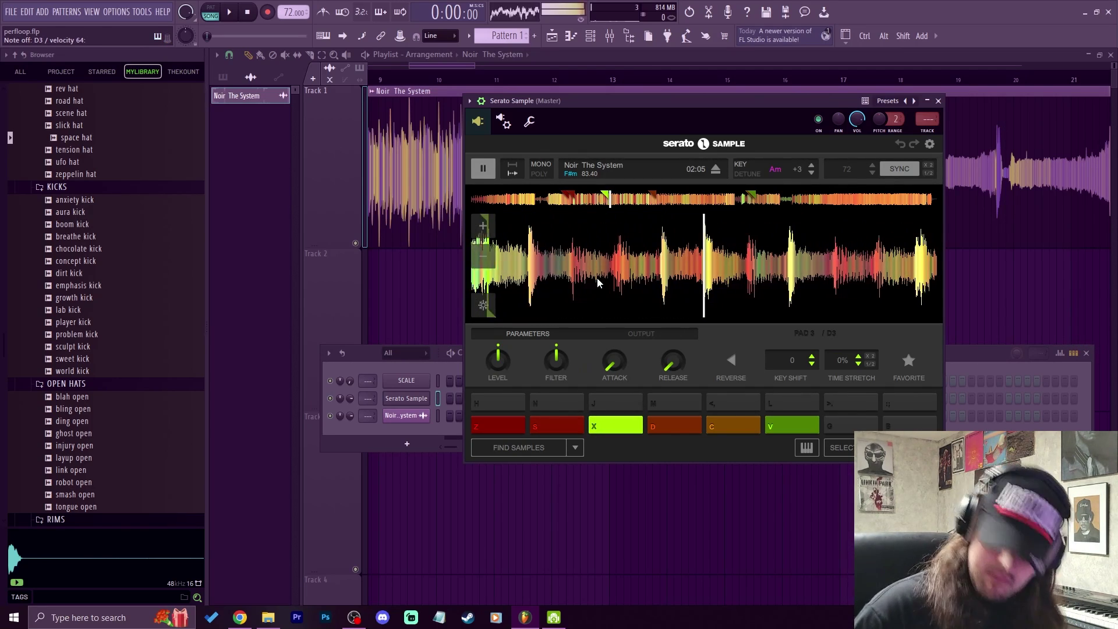
key("x")
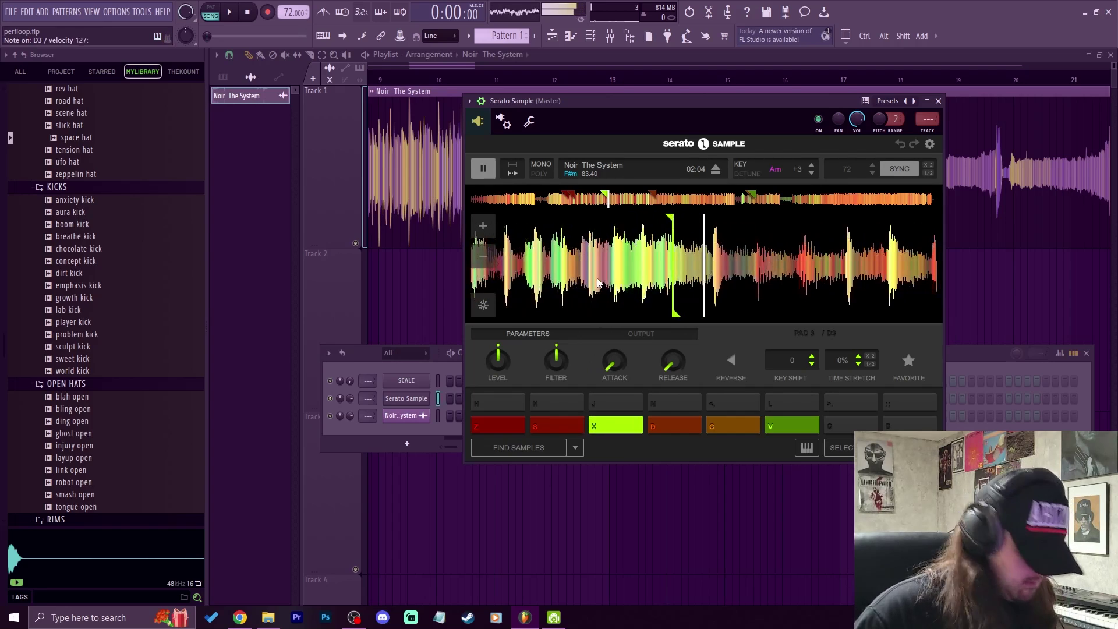
key("z")
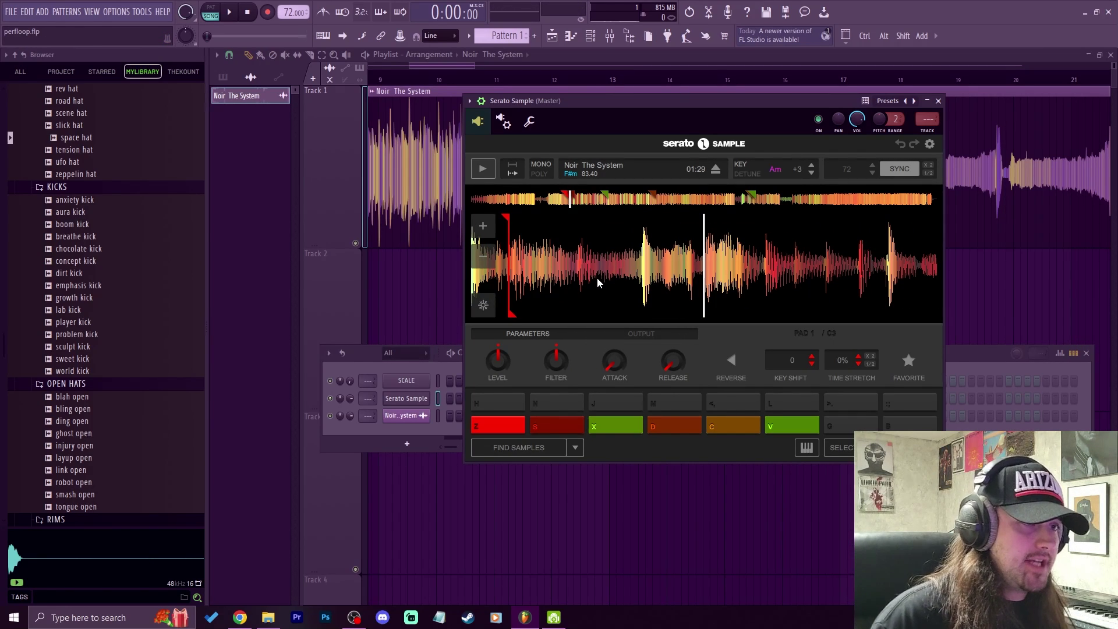
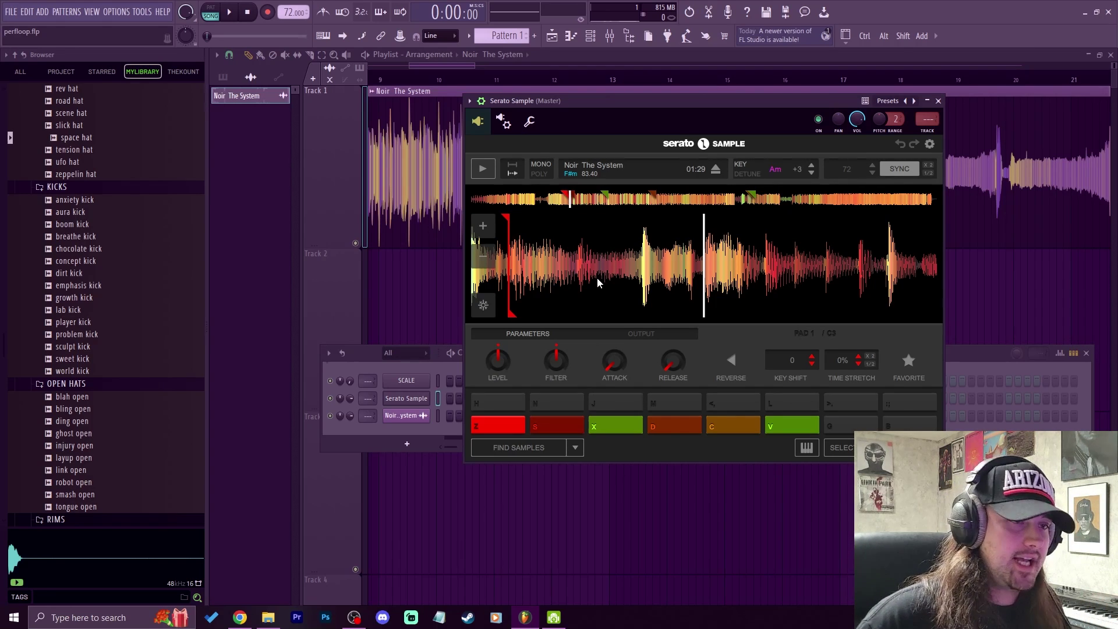
- Audition the pad 4 chop several times on a wider waveform and stop playback
scroll(818, 264, "down", 2)
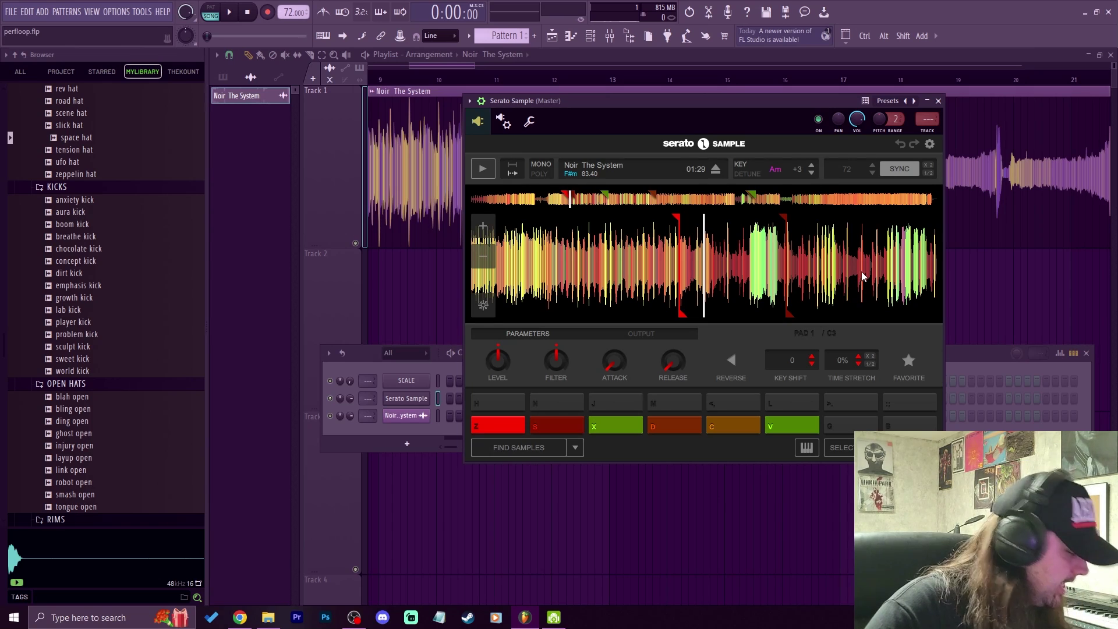
key("d")
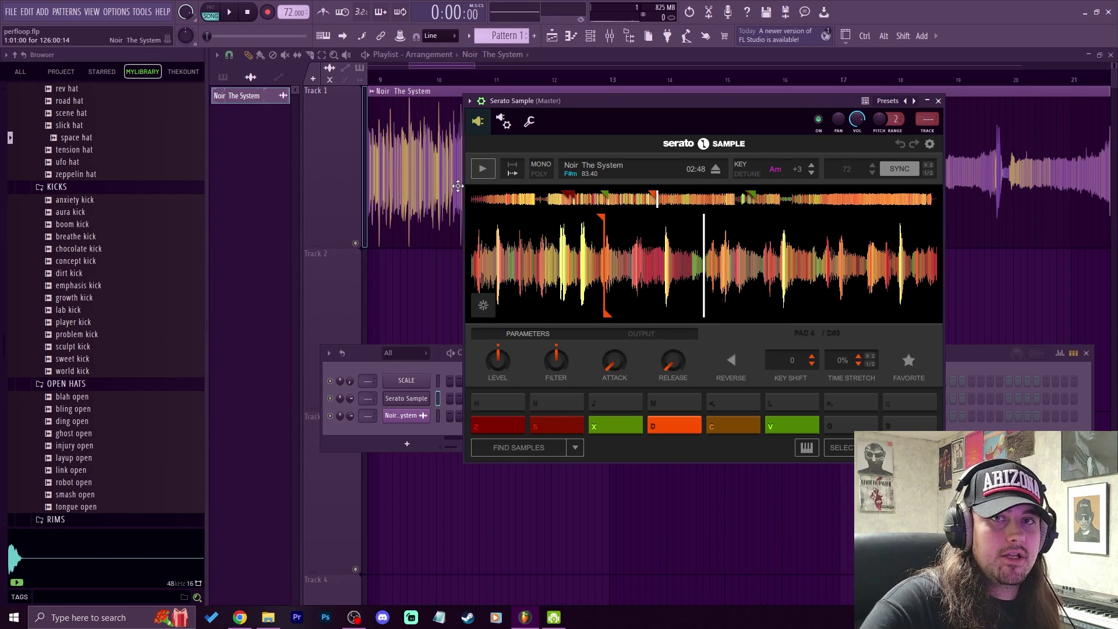
key("d")
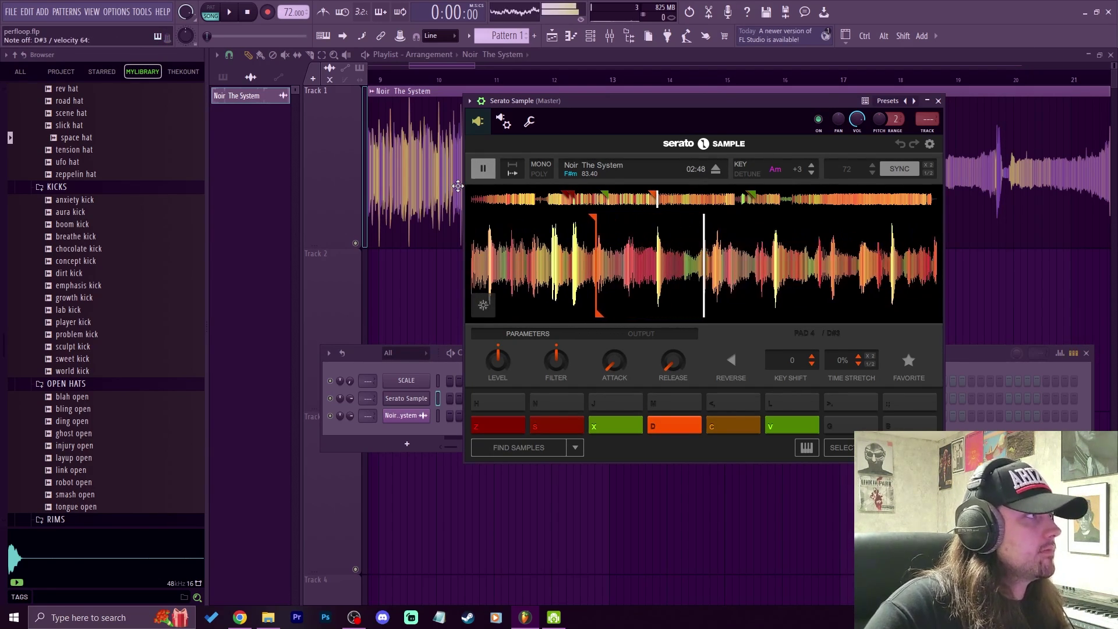
key("d")
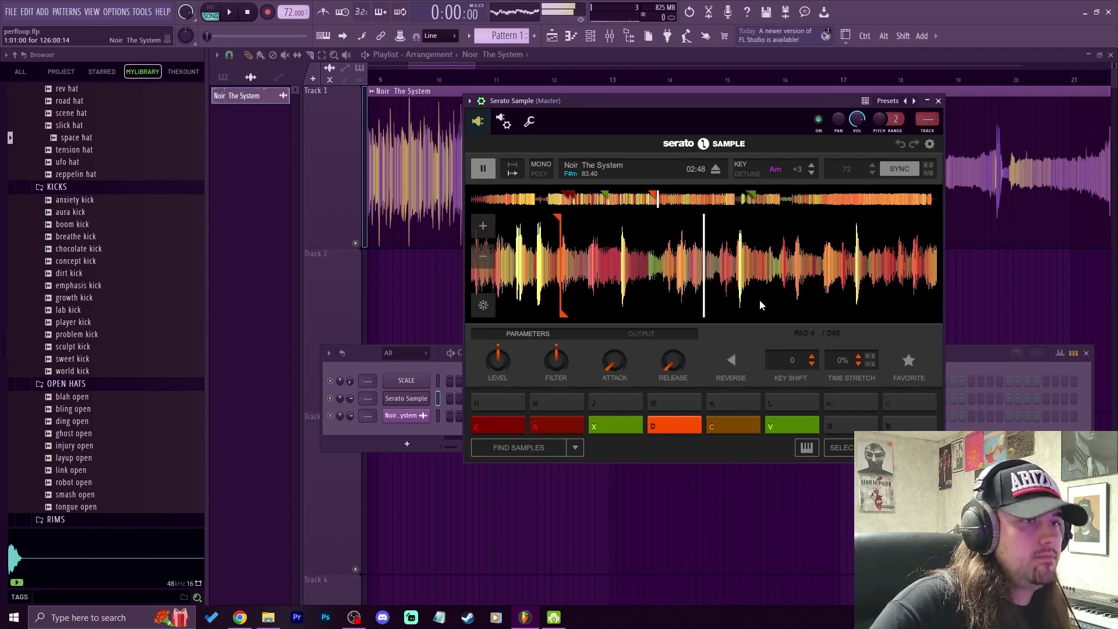
key("d")
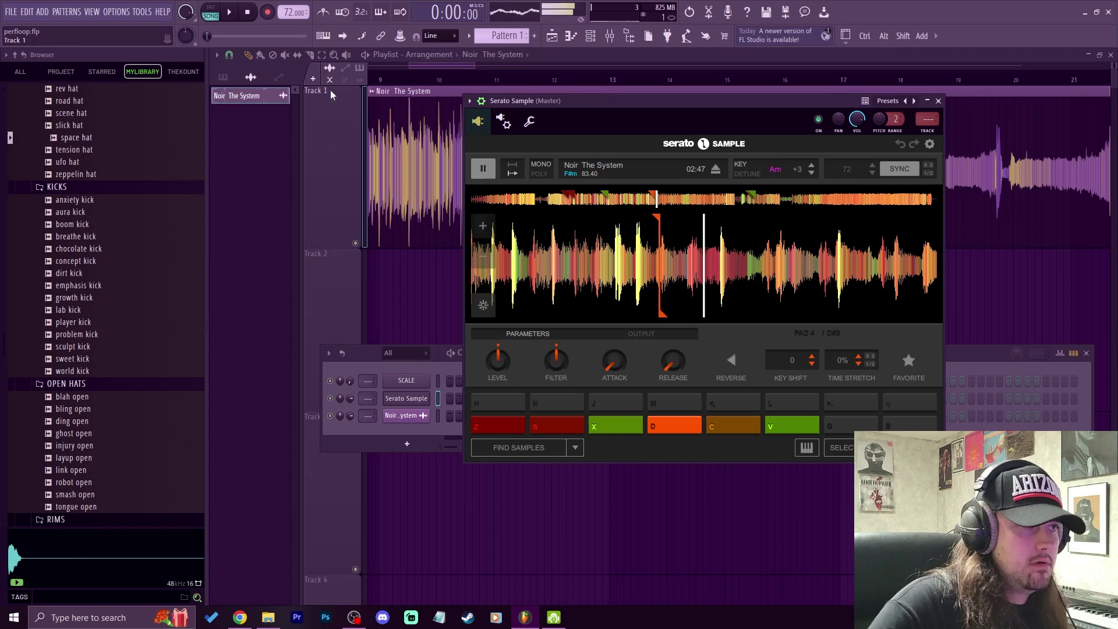
left_click(248, 13)
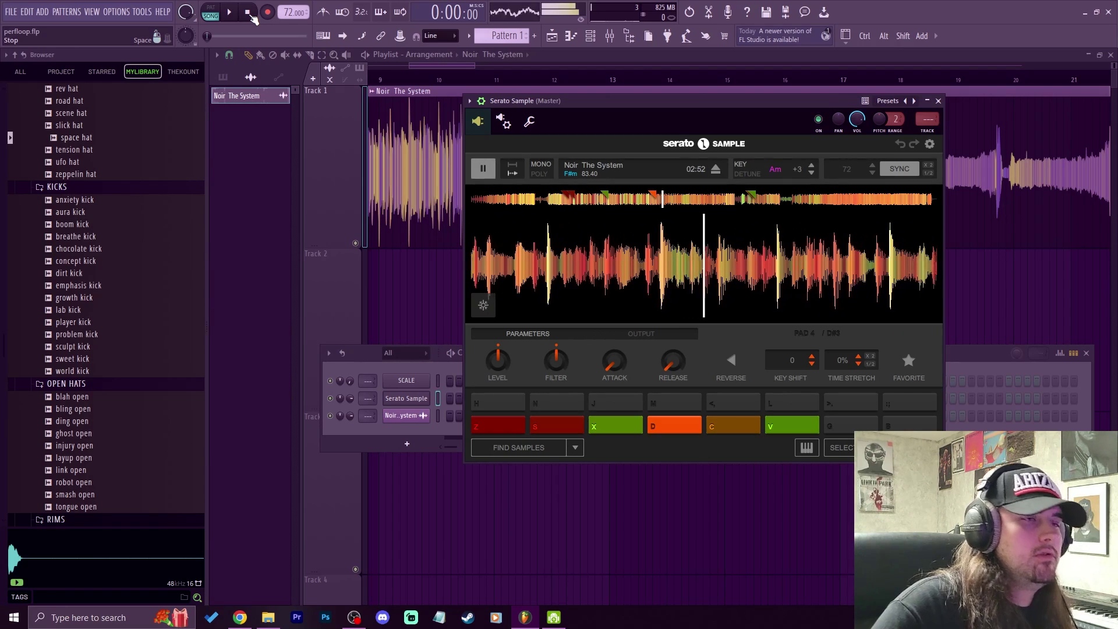
left_click(249, 12)
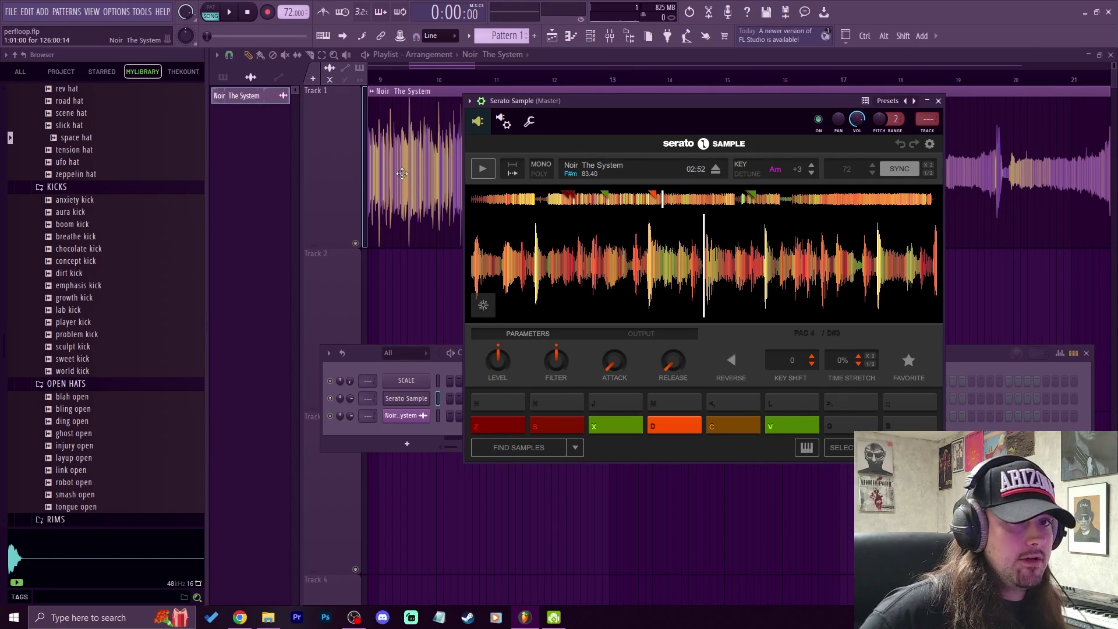
- Play the pad 3 chop four times followed by three hits of the pad 4 chop to test the transition
key("x")
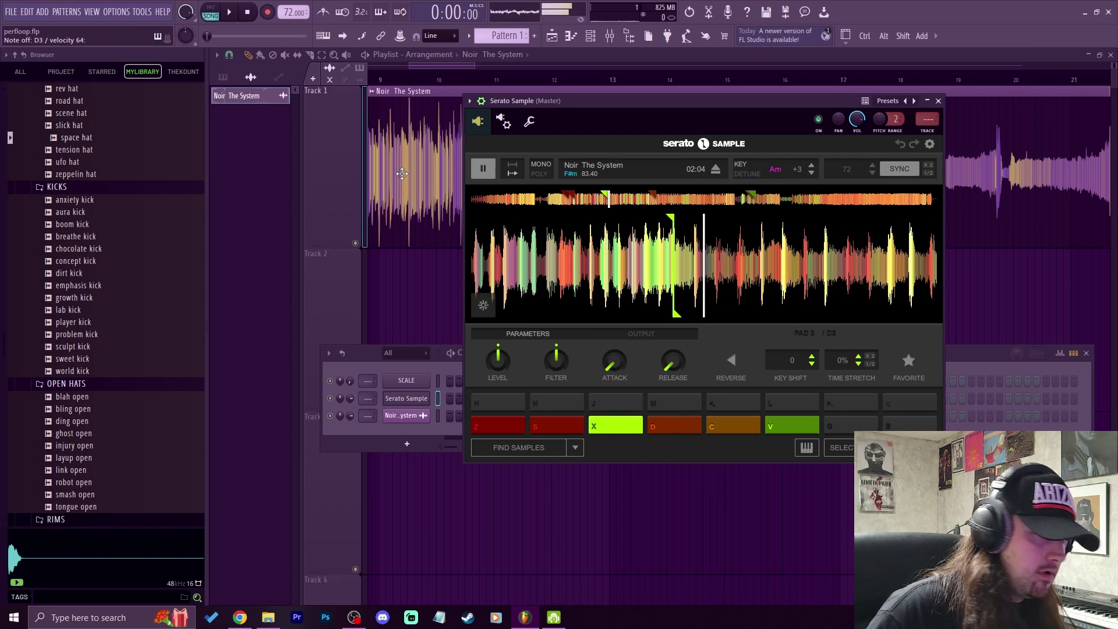
key("x")
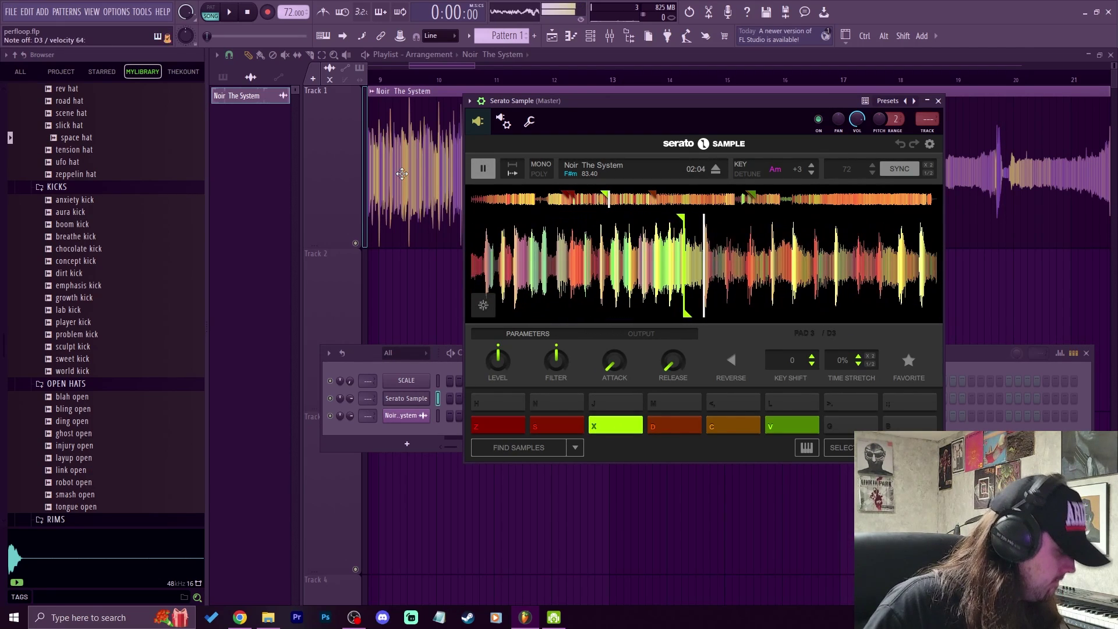
key("x")
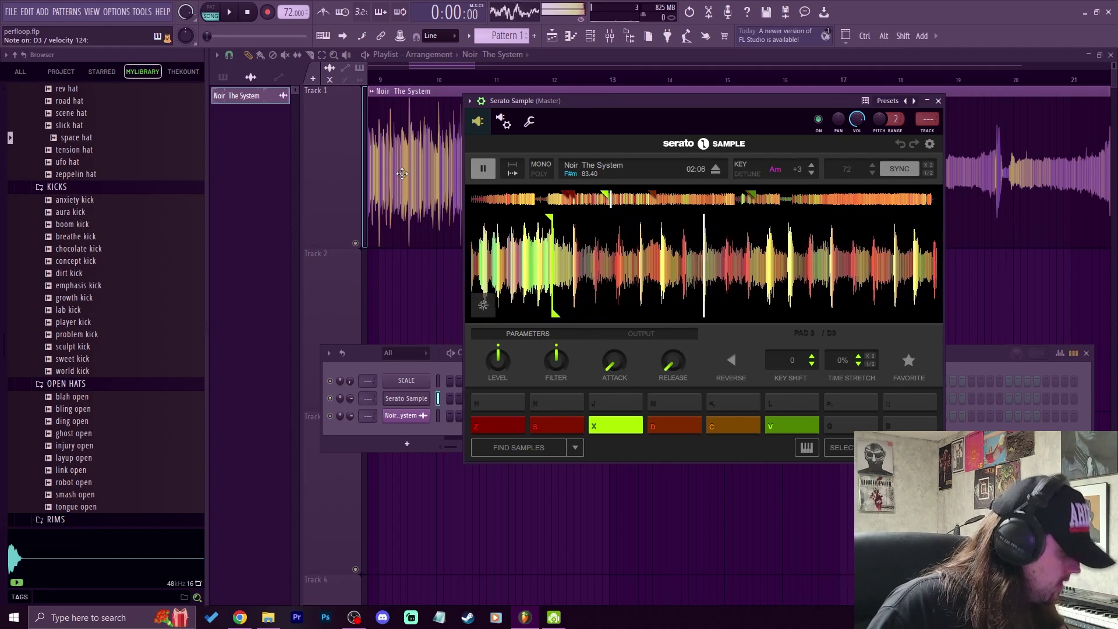
key("x")
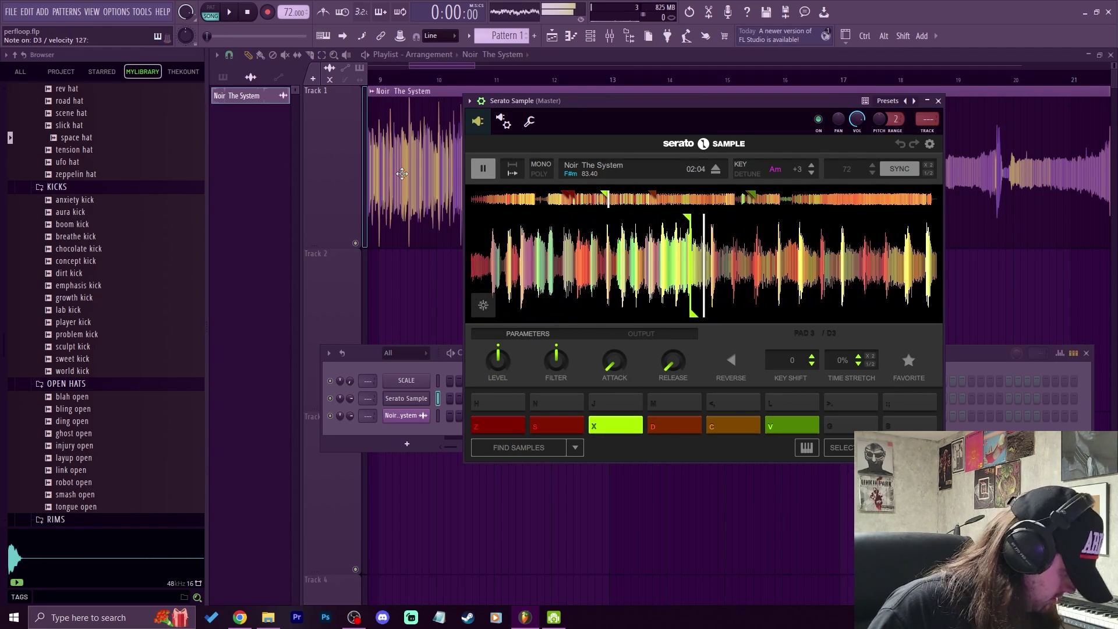
key("d")
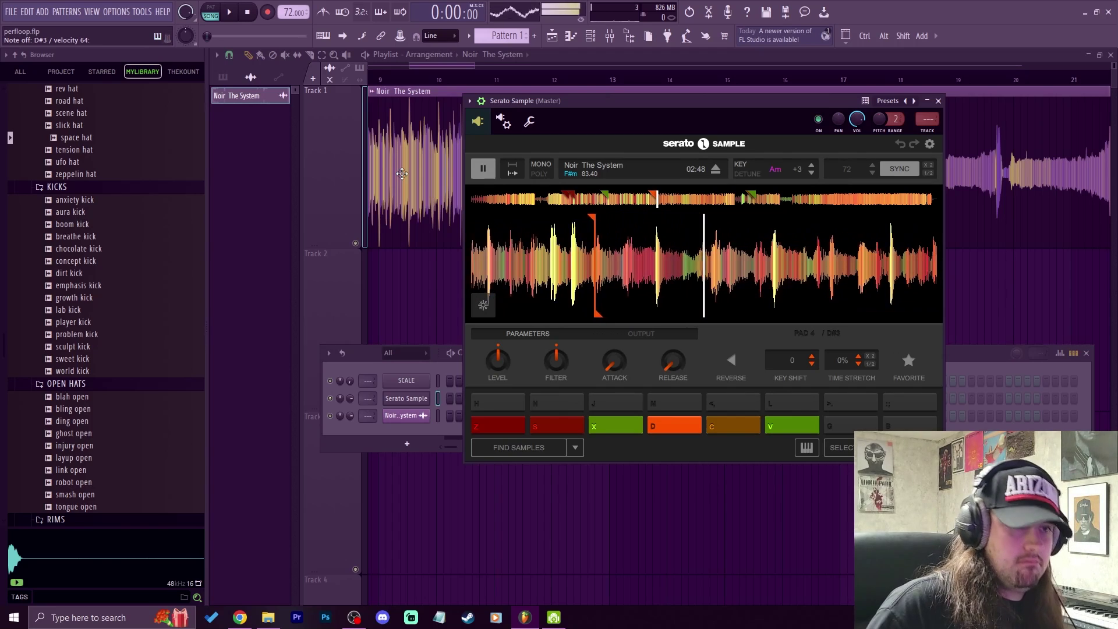
key("d")
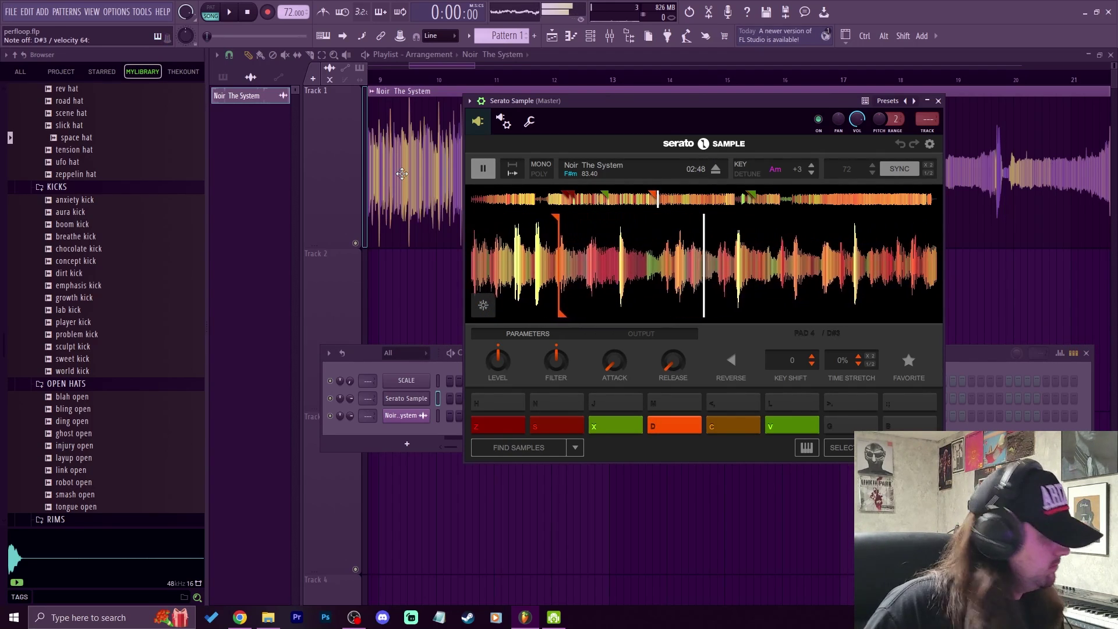
key("d")
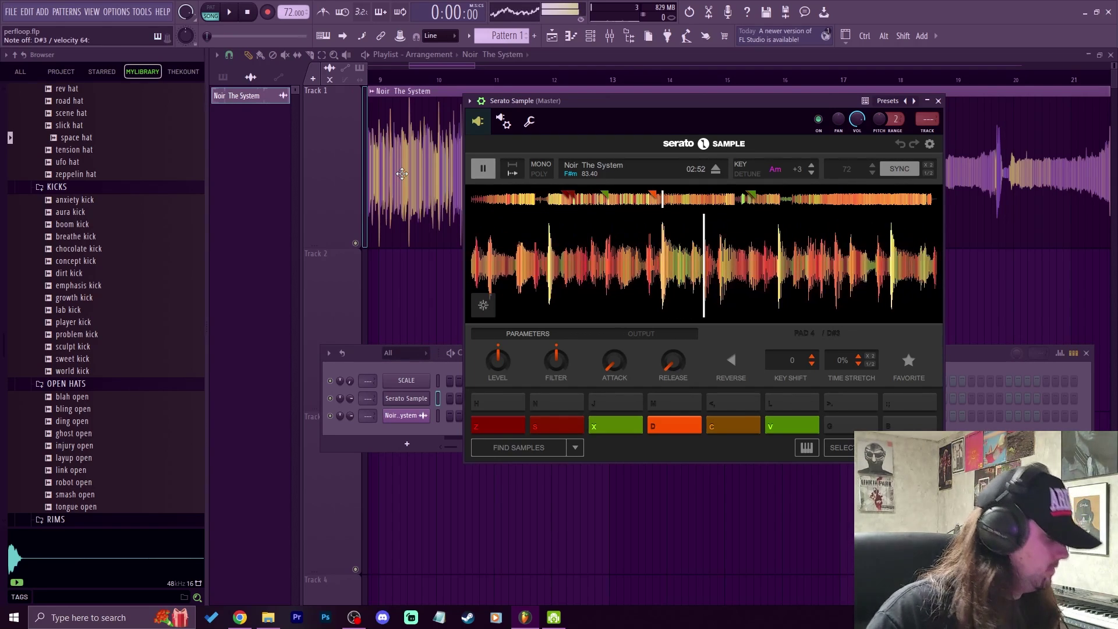
- Play the pad 1 chop repeatedly and alternate it with the pad 2 chop
key("z")
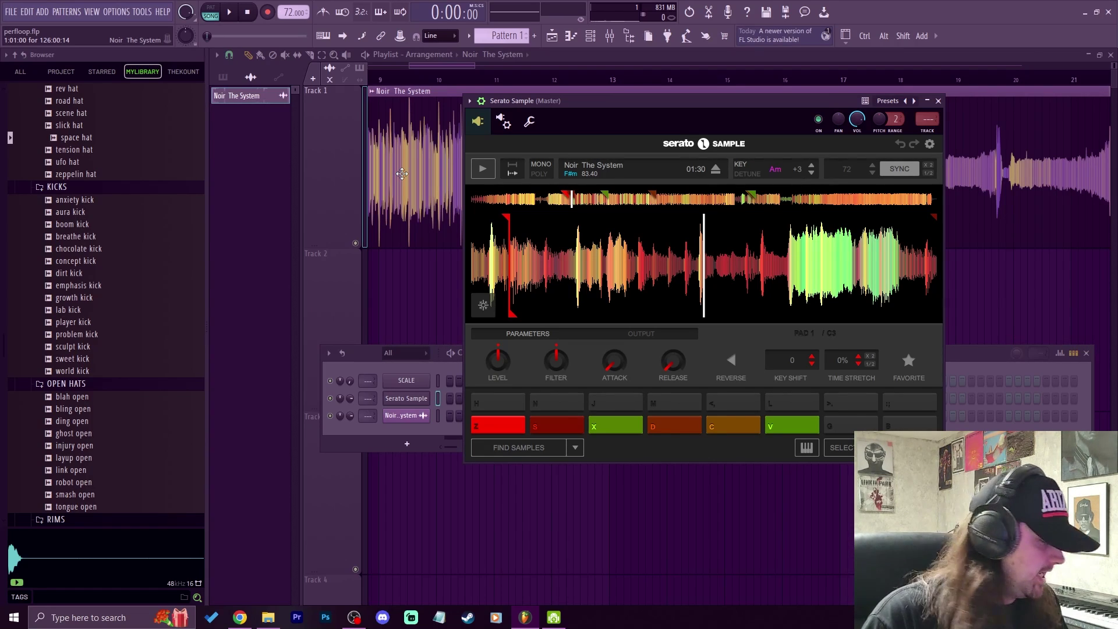
key("z")
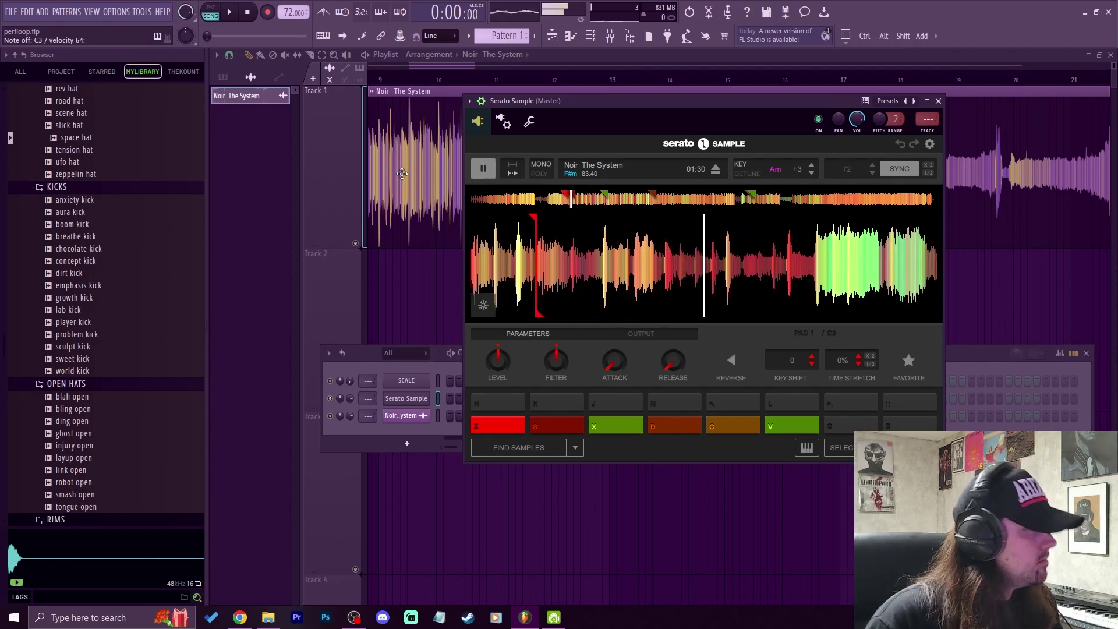
key("z")
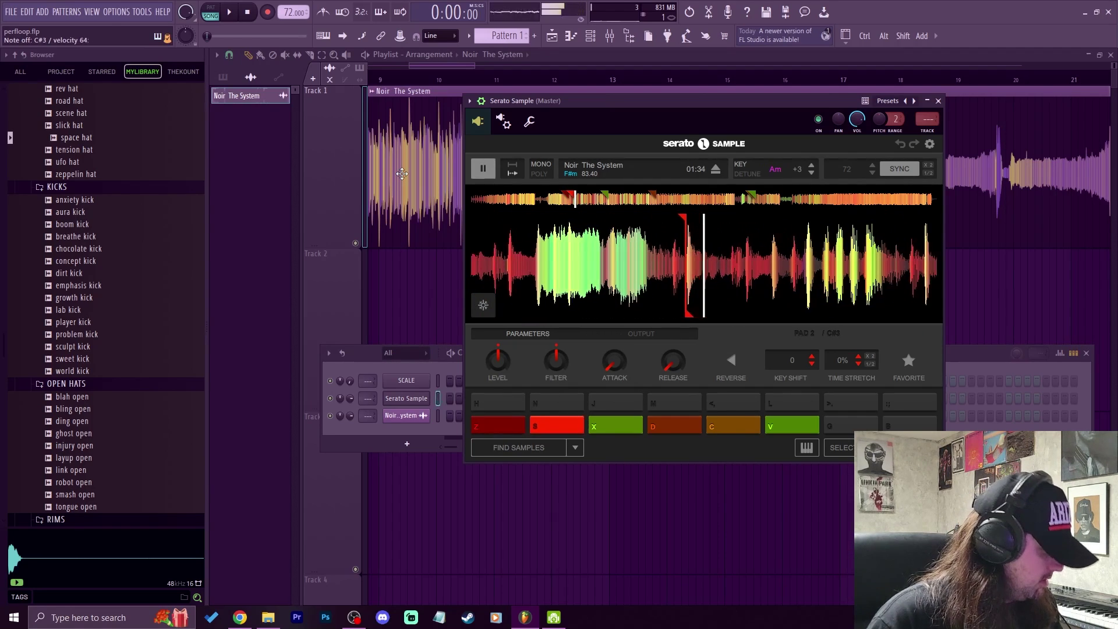
key("s")
key("z")
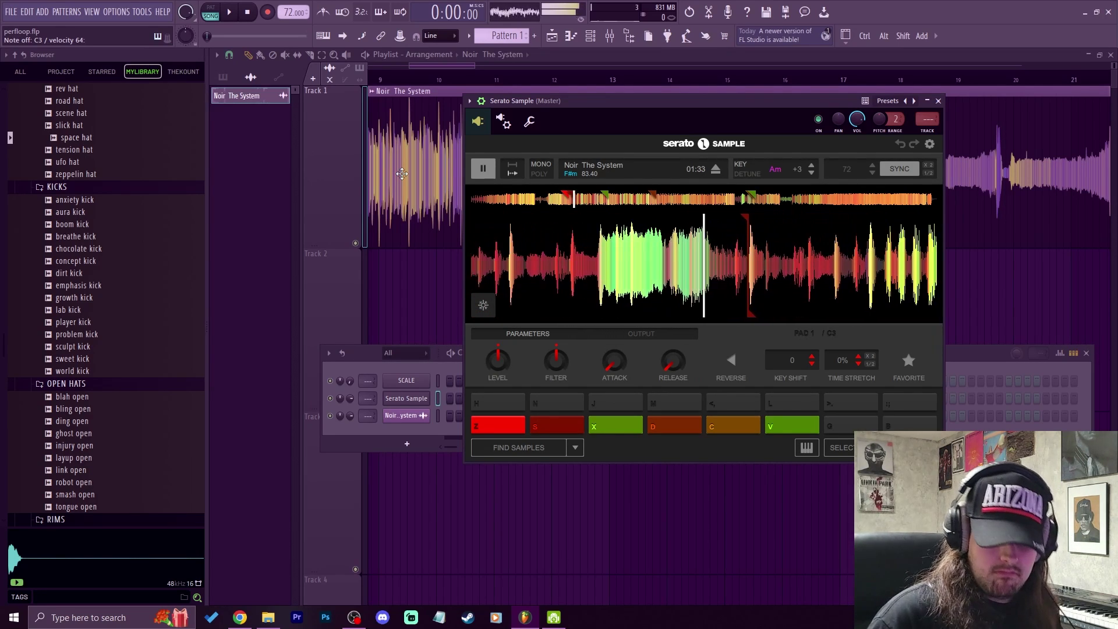
key("s")
- Continue the chop sequence with four hits of pad 3 followed by two hits of pad 4
key("x")
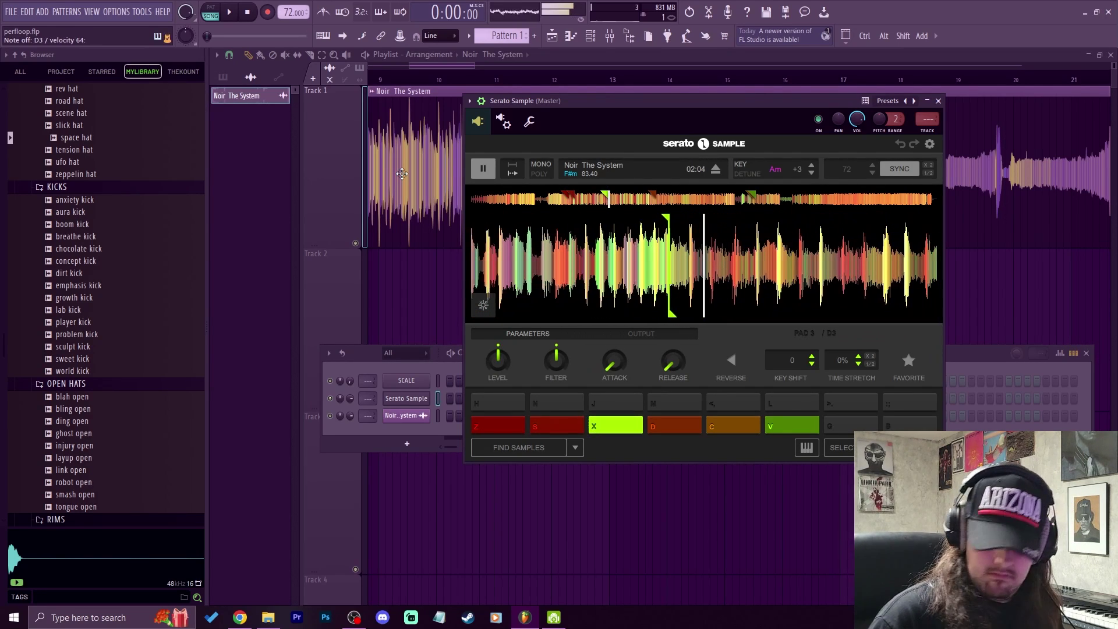
key("x")
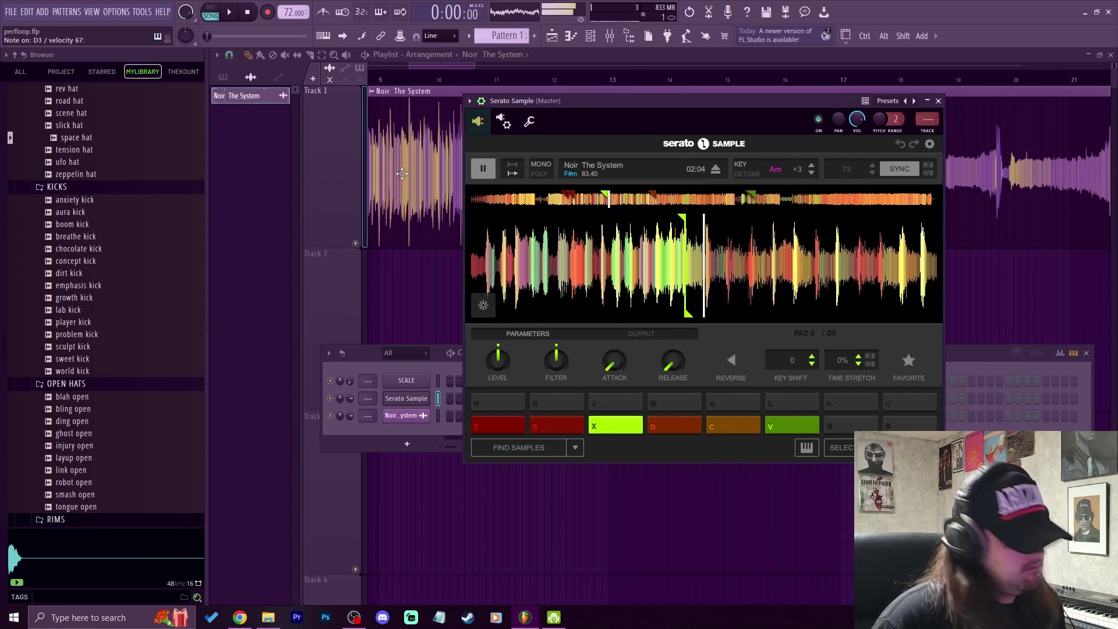
key("x")
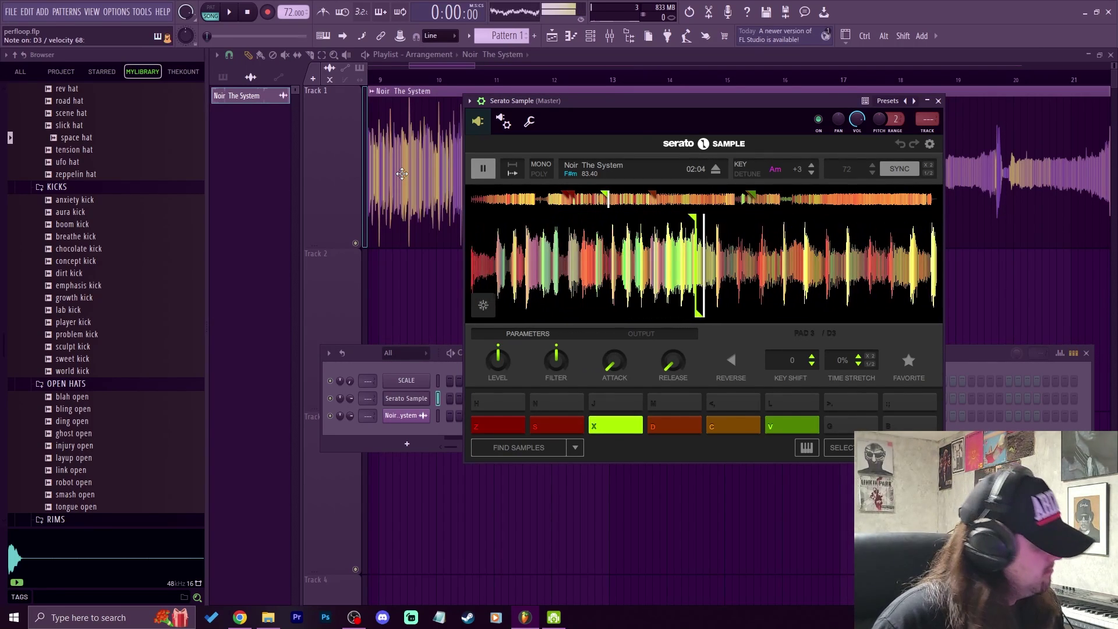
key("x")
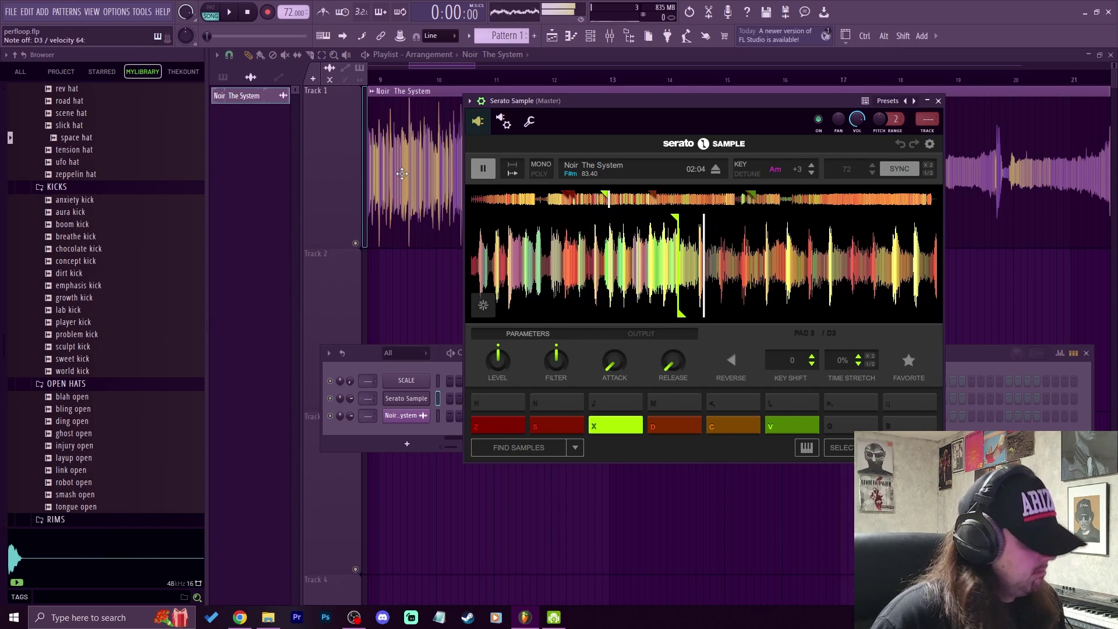
key("d")
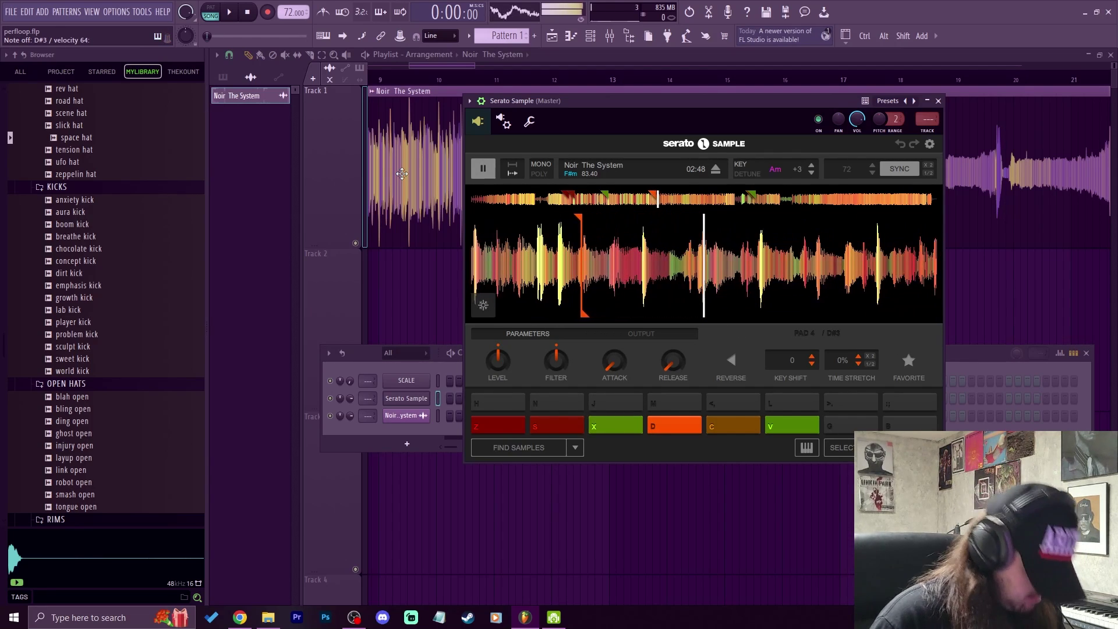
key("d")
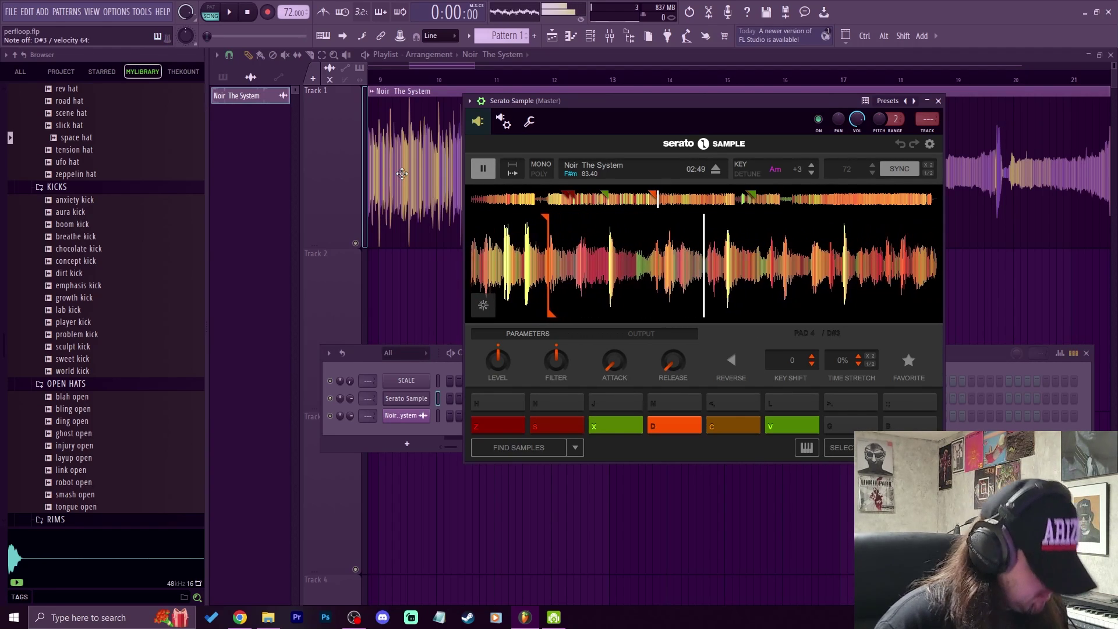
- Finish the chop sequence with four hits of pad 4 and one hit of pad 1, and stop playback
key("d")
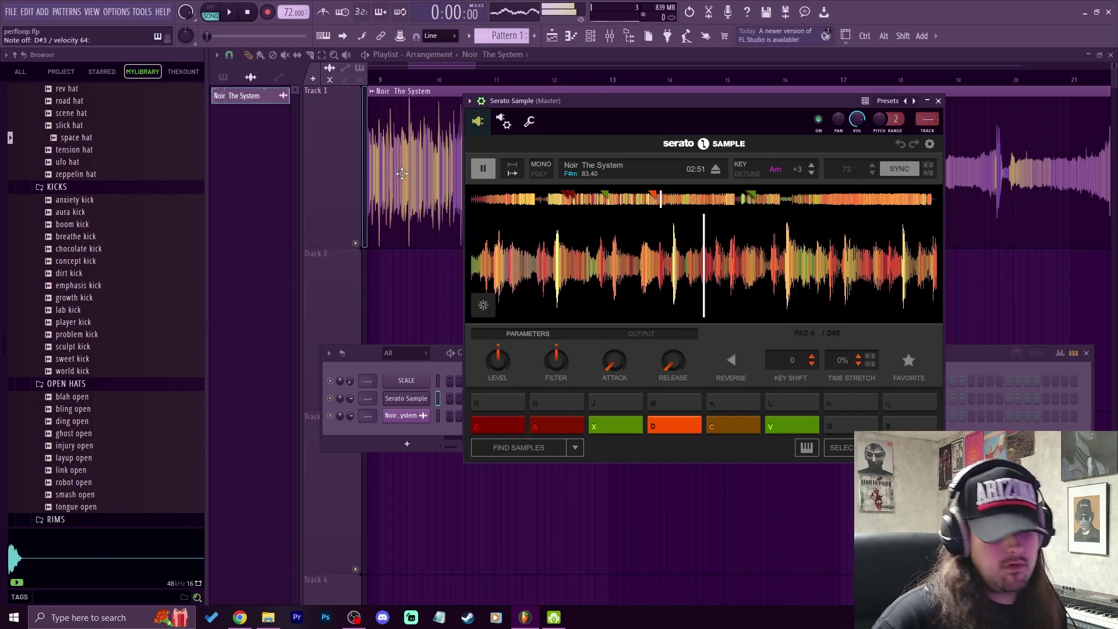
key("d")
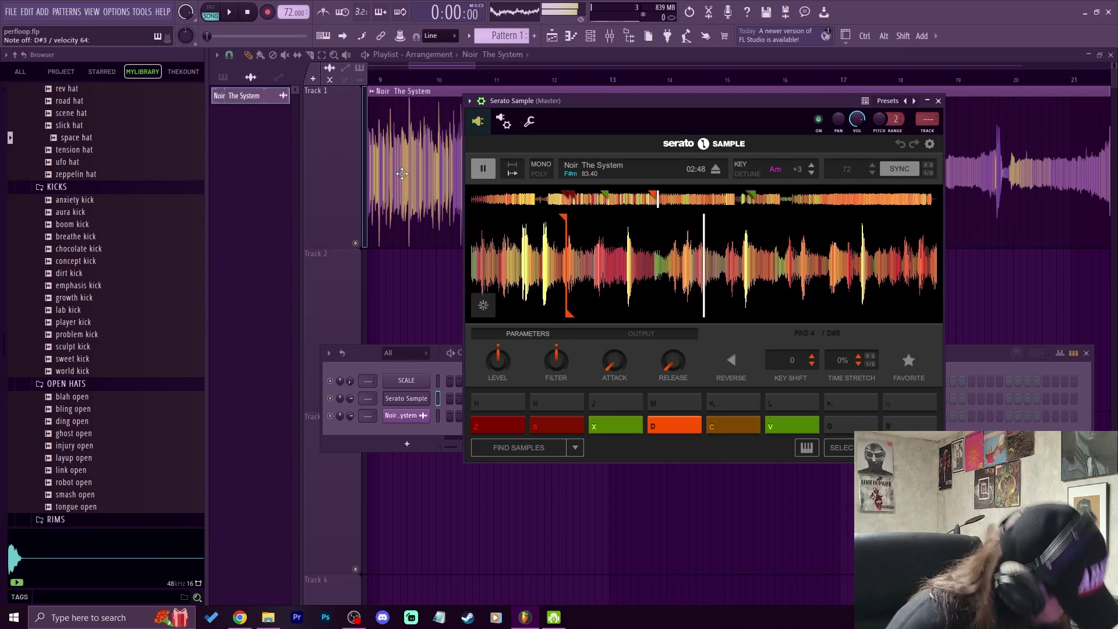
key("d")
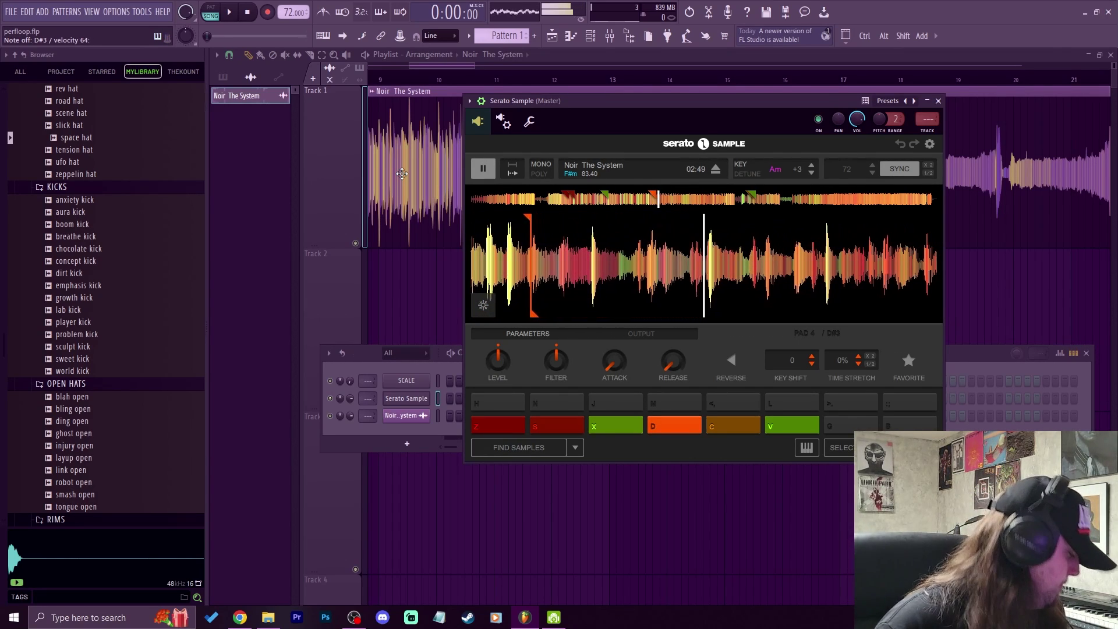
key("d")
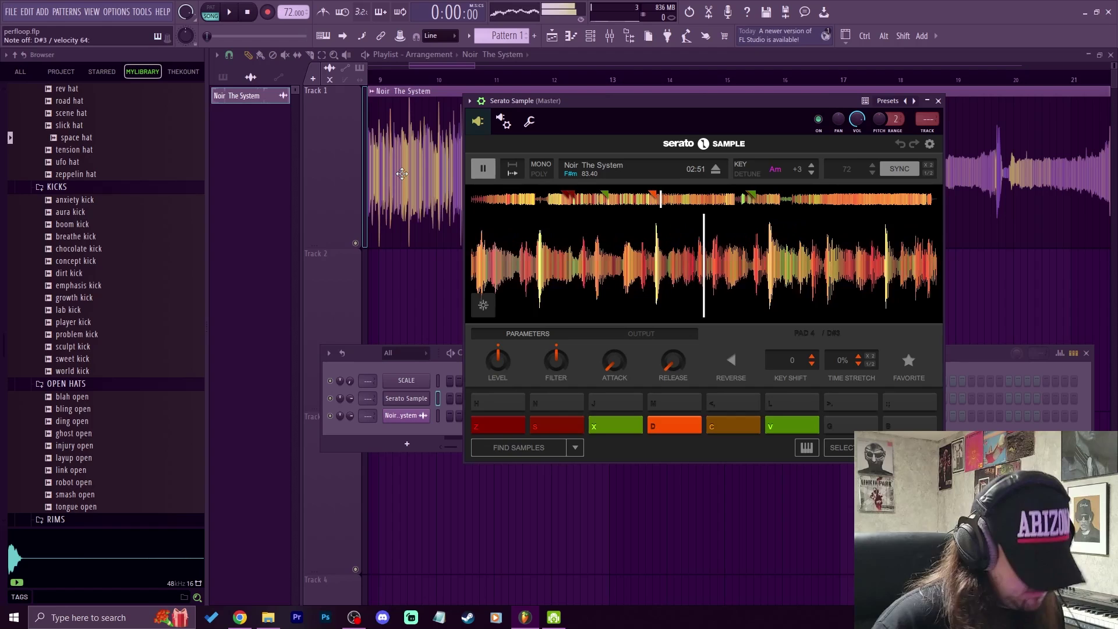
key("z")
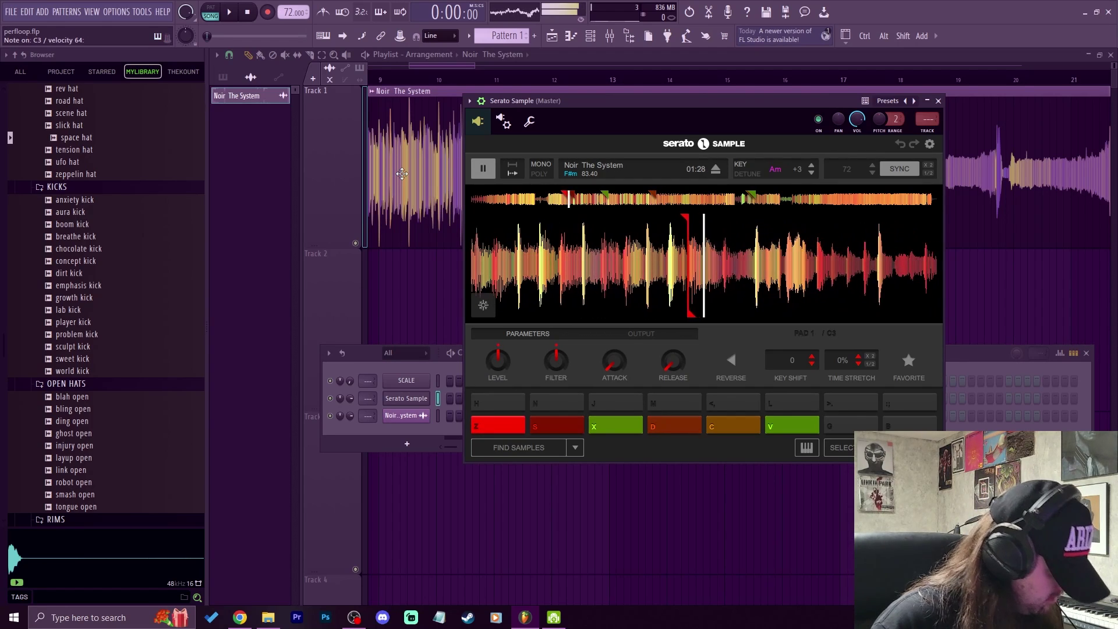
key("space")
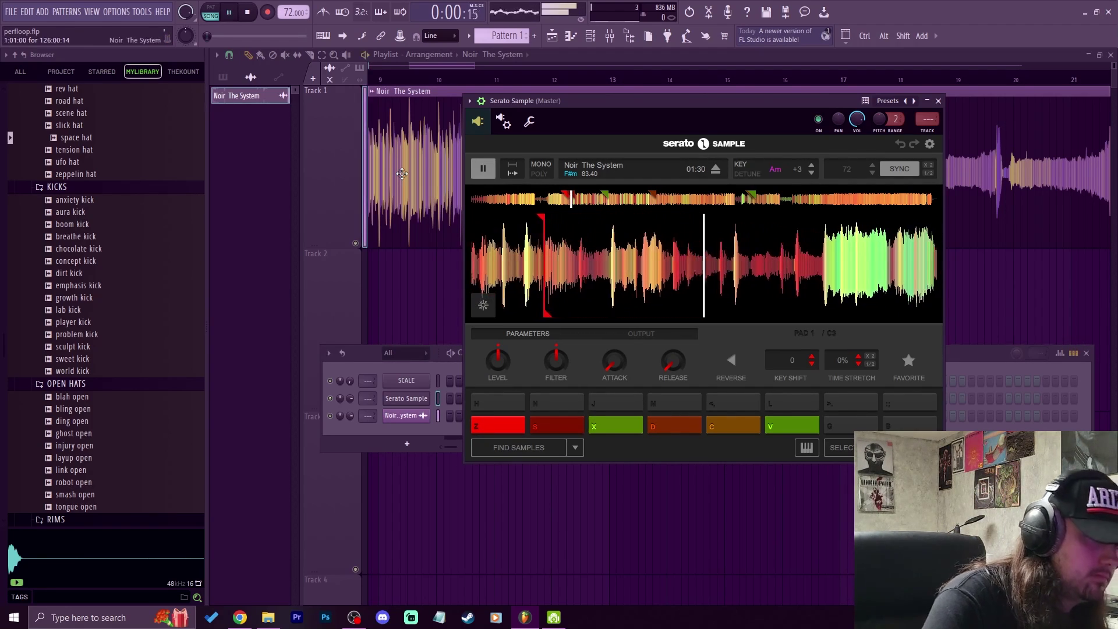
key("space")
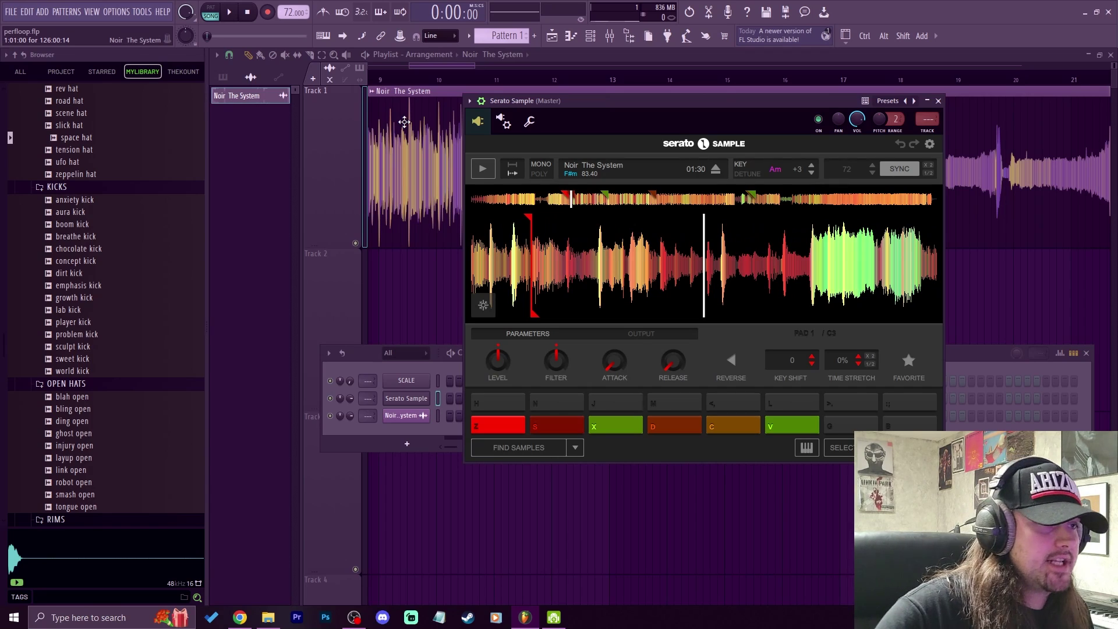
- Close the sampler and delete the Noir The System clip from Track 1 of the playlist
left_click(586, 51)
scroll(579, 85, "down", 3)
scroll(522, 90, "down", 1)
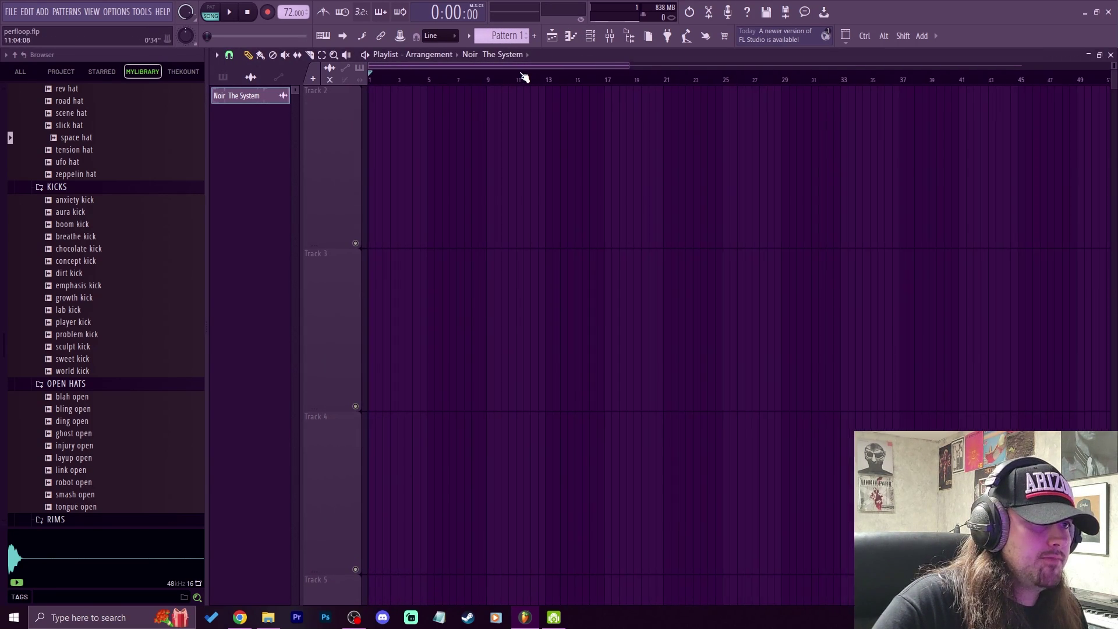
scroll(512, 152, "up", 1)
right_click(437, 186)
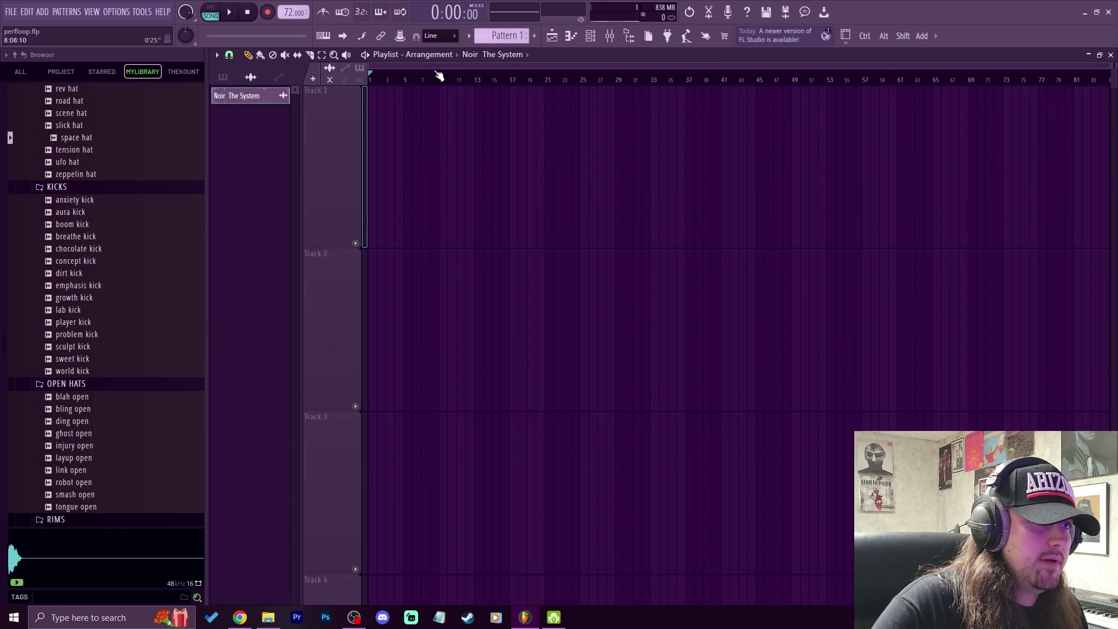
scroll(437, 75, "up", 3)
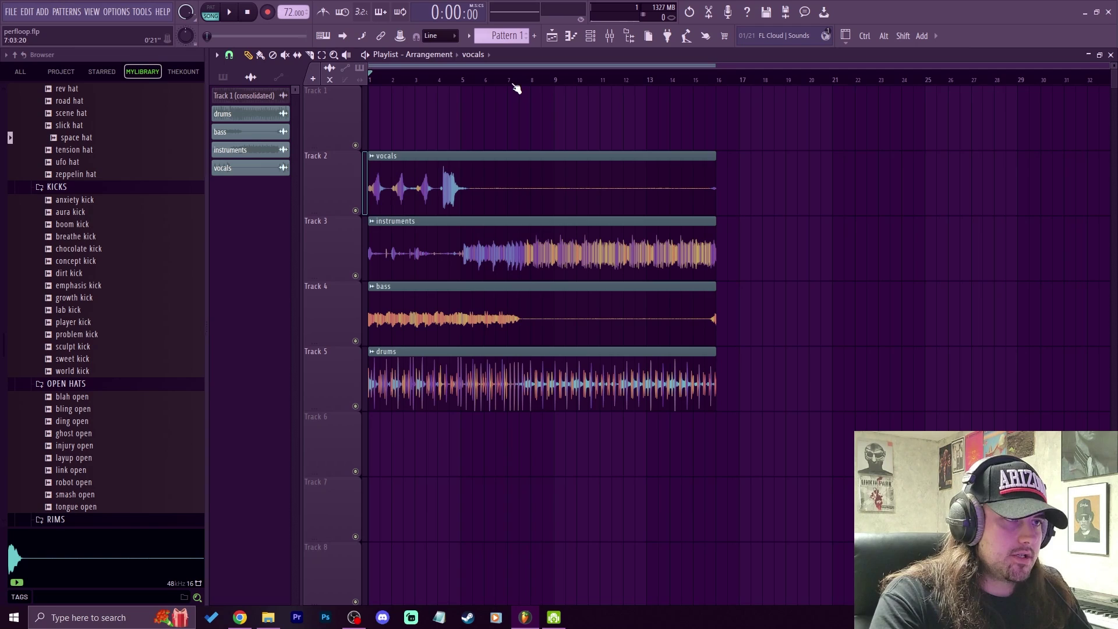
- Select the vocals, instruments, bass and drums clips on Tracks 2 to 5 and duplicate them directly after the originals
left_click_drag(515, 90, 472, 99)
left_click(544, 76)
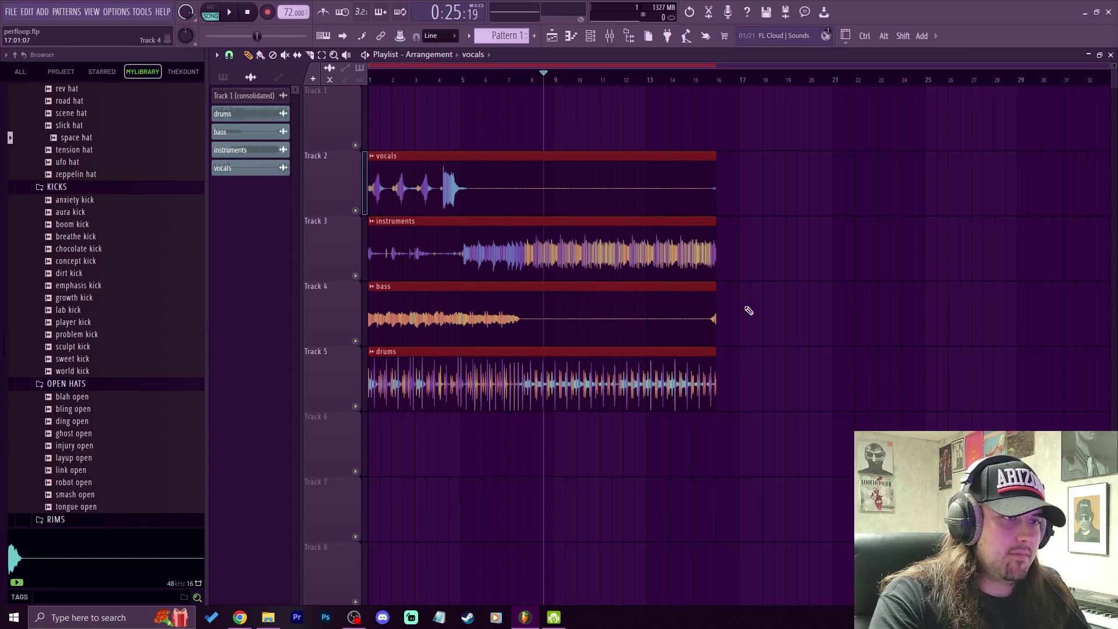
key("ctrl+d")
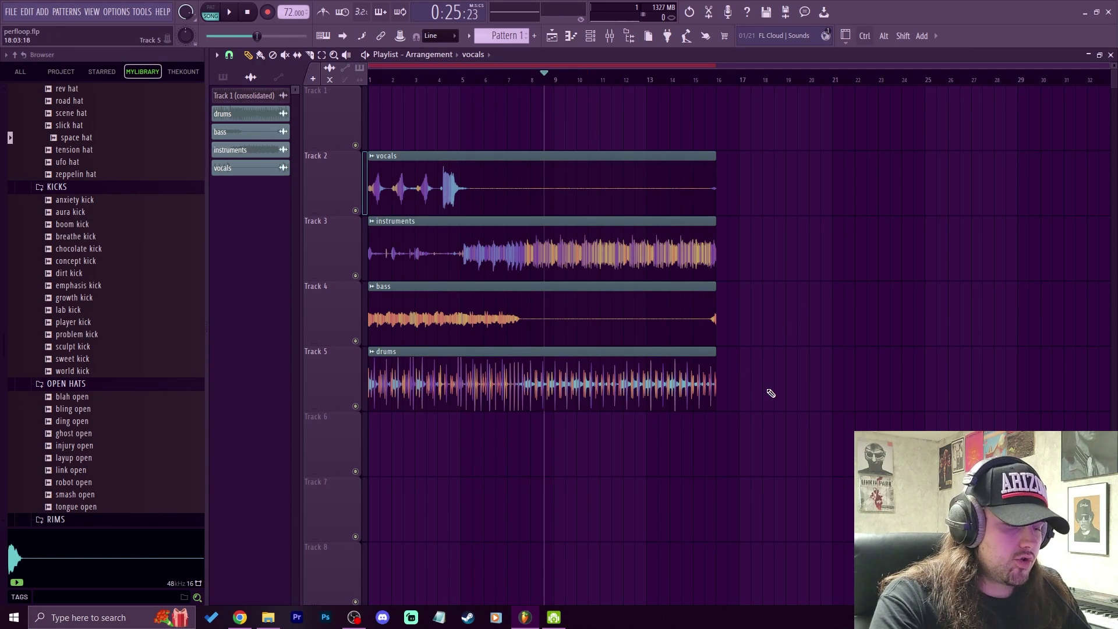
left_click_drag(771, 394, 437, 155)
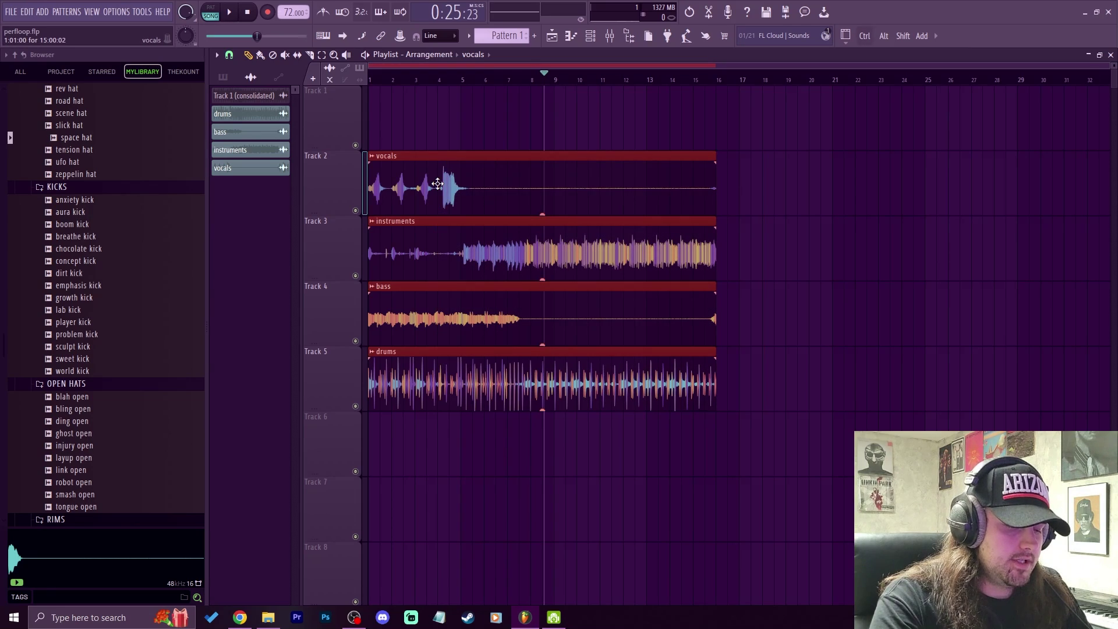
key("ctrl+b")
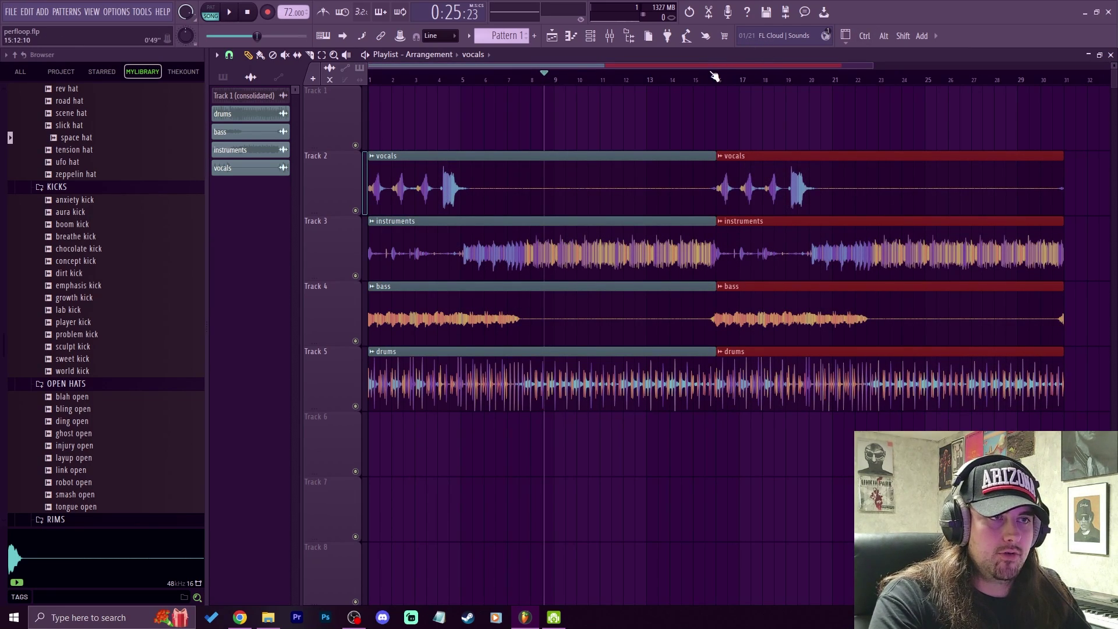
- Examine the join between the original and duplicated stems and play across it from just before bar 15
scroll(719, 79, "up", 3)
scroll(718, 79, "up", 4)
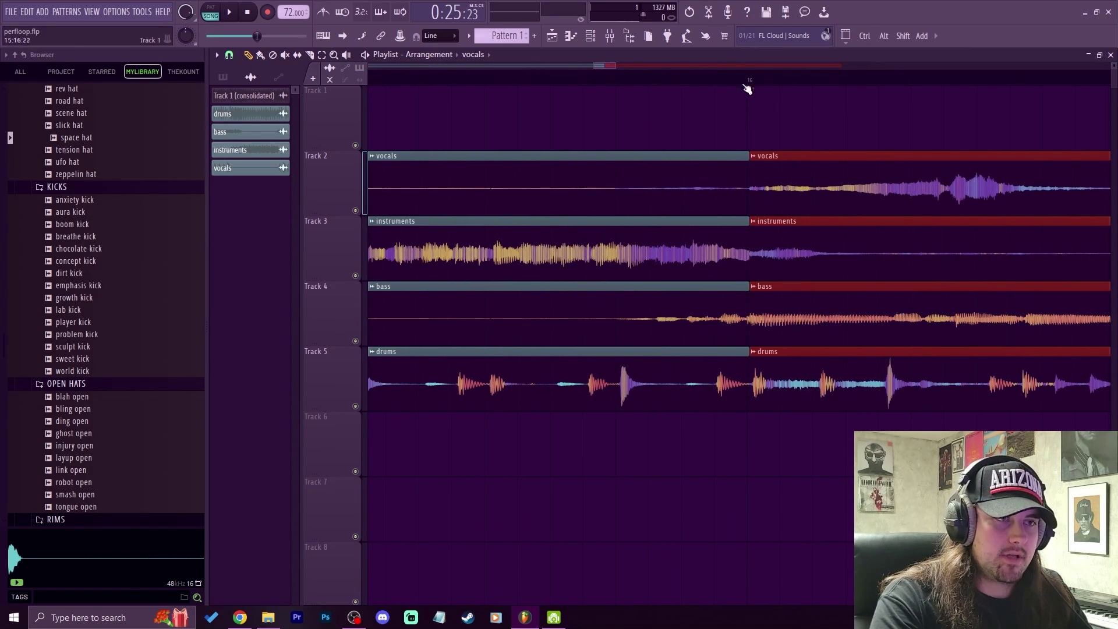
scroll(738, 77, "down", 8)
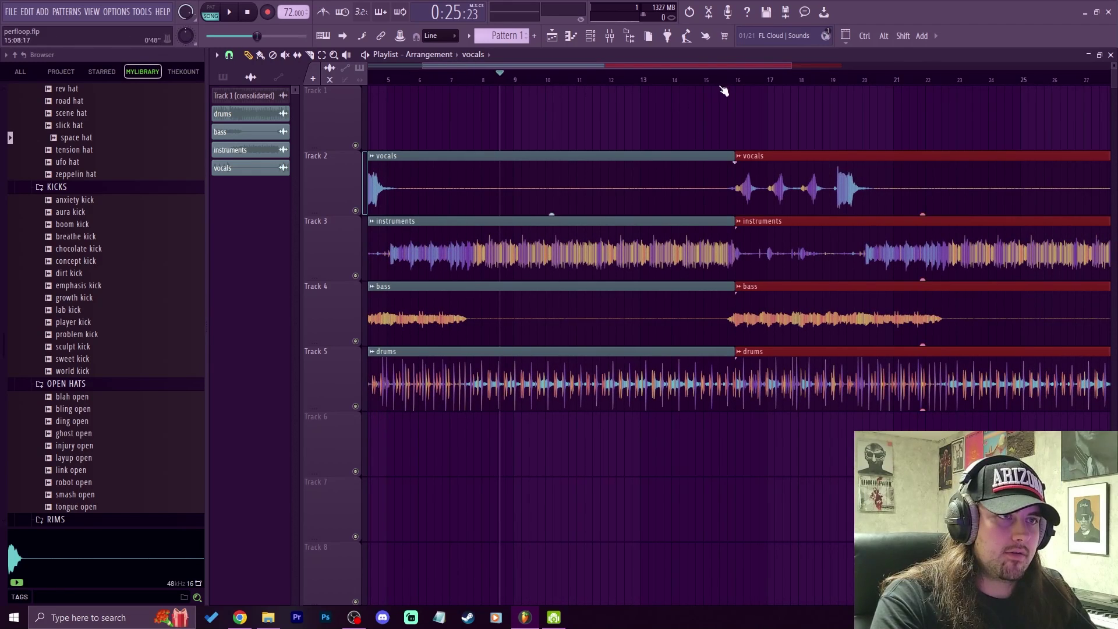
left_click(703, 80)
scroll(703, 80, "down", 3)
key("space")
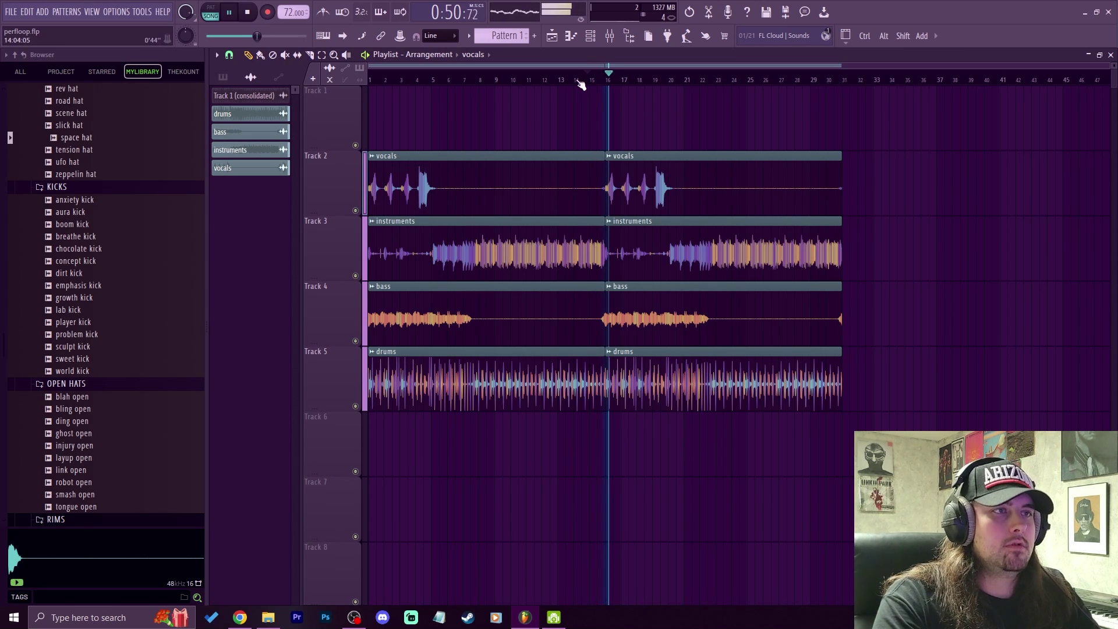
key("space")
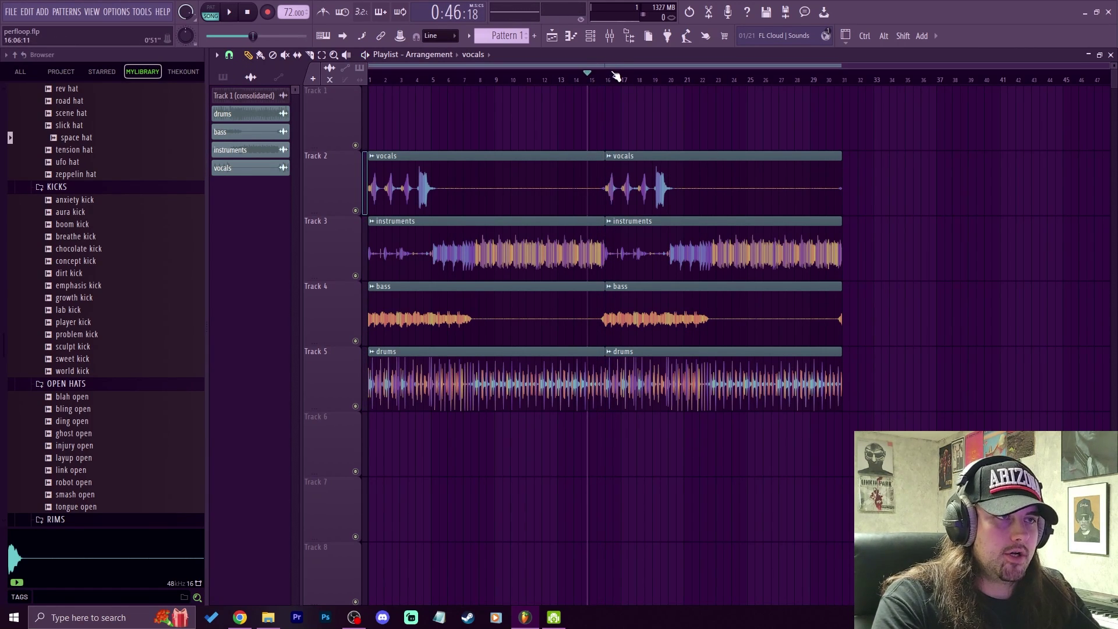
- Trim the start of the second drums clip on Track 5 in stages to bar 20, playing the transition to hear the drum drop
scroll(611, 76, "up", 4)
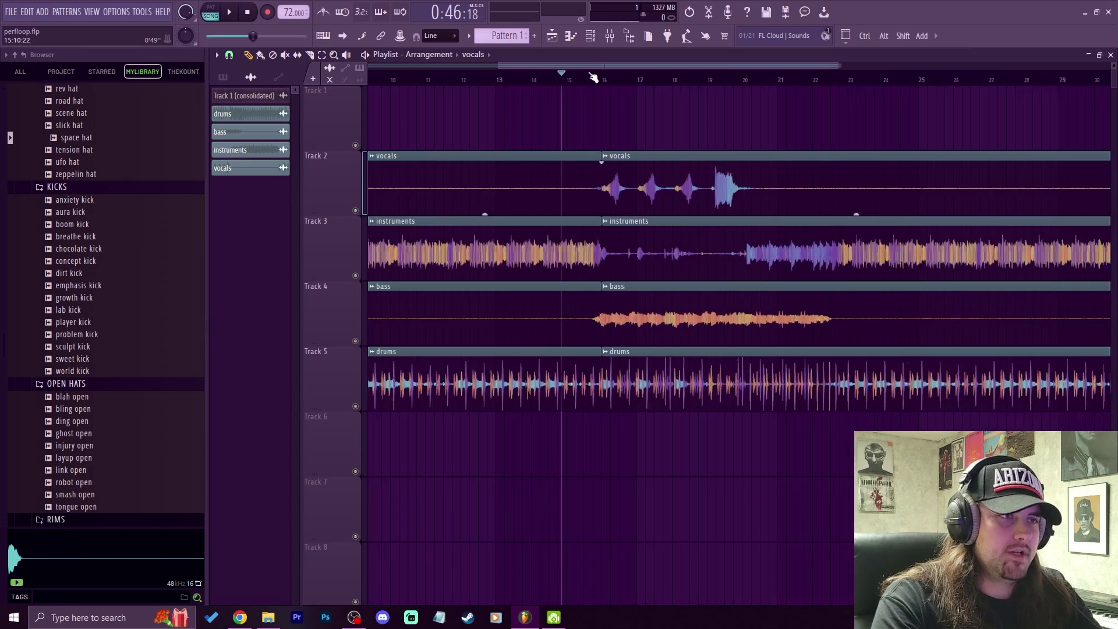
scroll(592, 76, "down", 4)
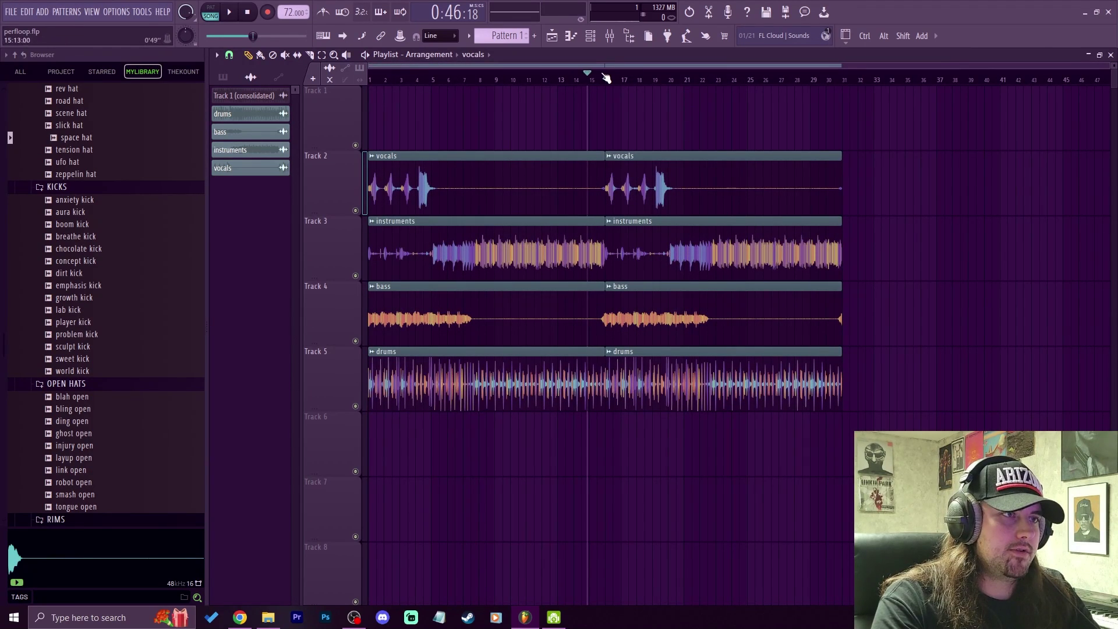
scroll(582, 76, "up", 8)
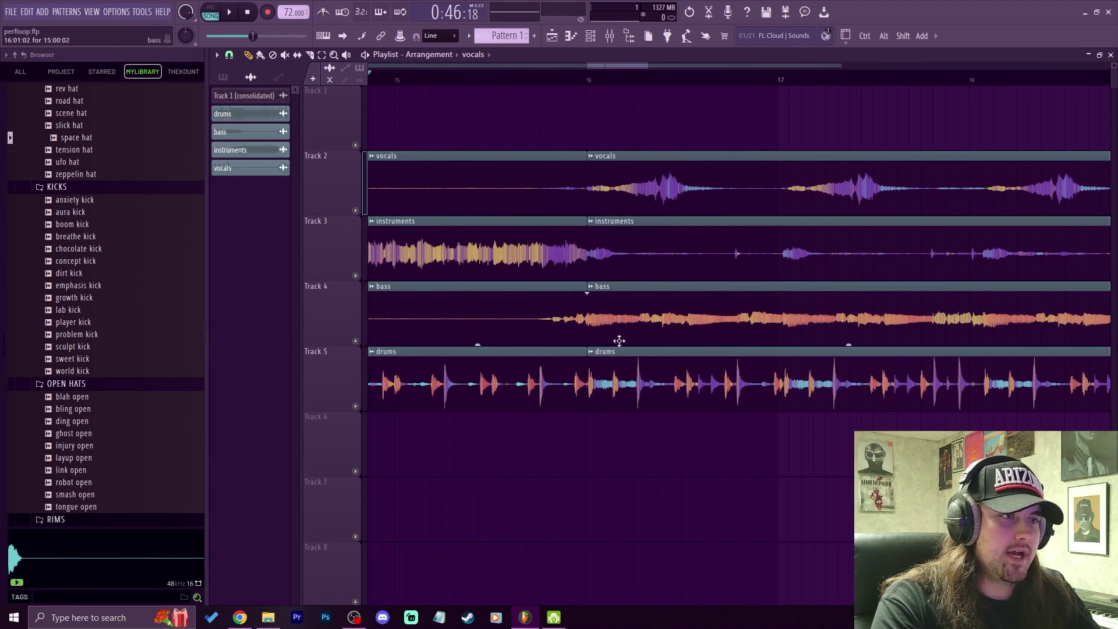
left_click_drag(587, 381, 790, 399)
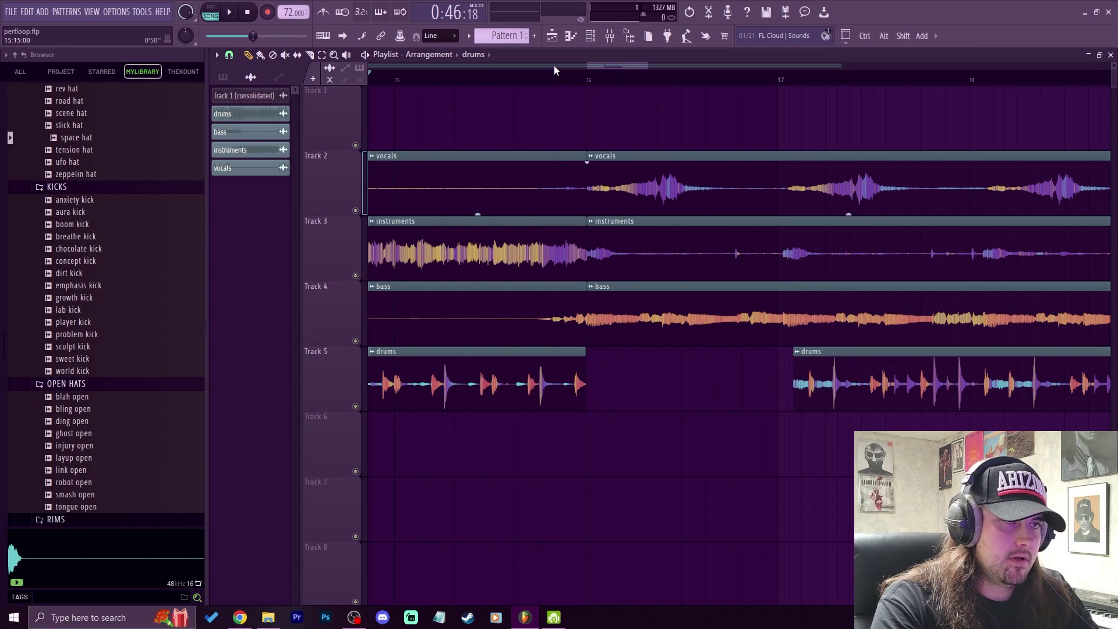
scroll(554, 65, "down", 3)
scroll(553, 80, "down", 3)
key("space")
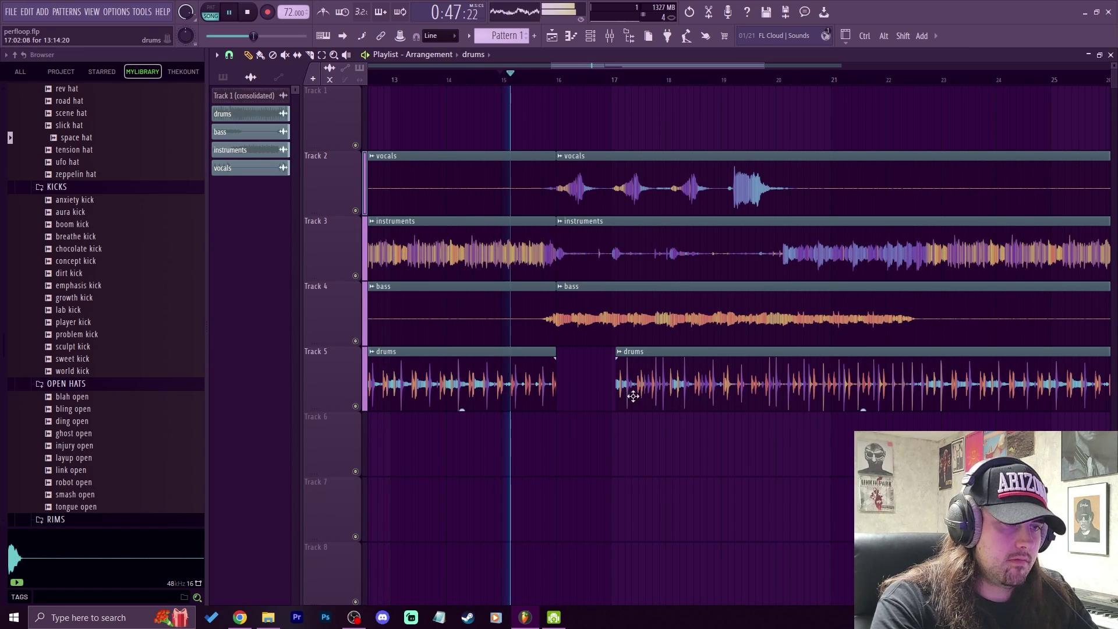
left_click_drag(618, 400, 781, 452)
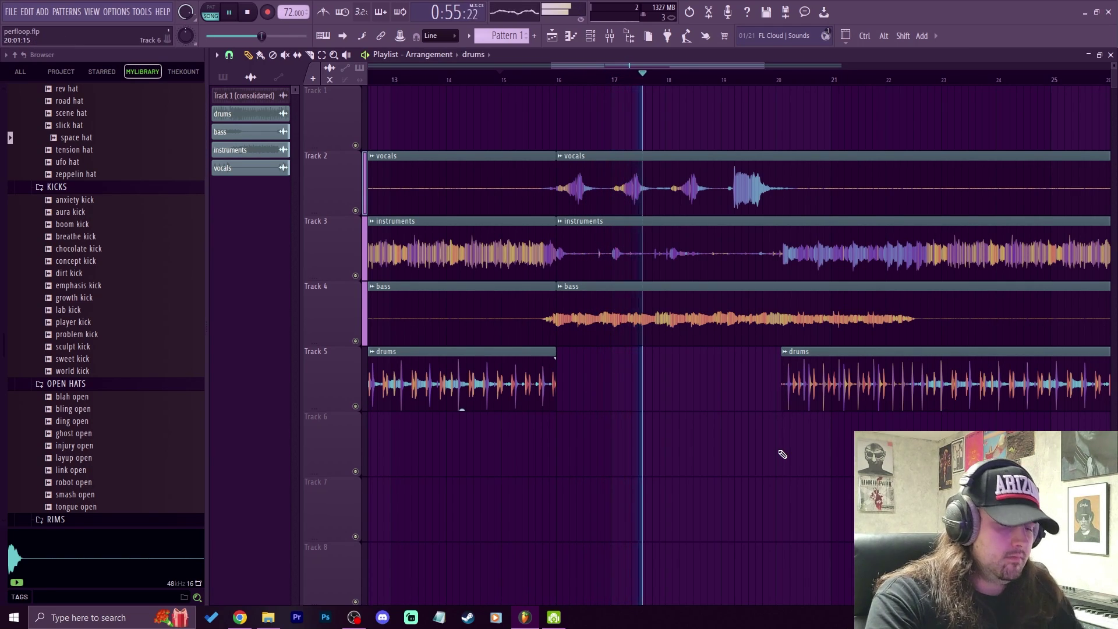
- Move the playhead to bar 16, stop playback and select the range from bar 16 to bar 20
left_click(560, 82)
key("space")
left_click_drag(560, 82, 784, 161)
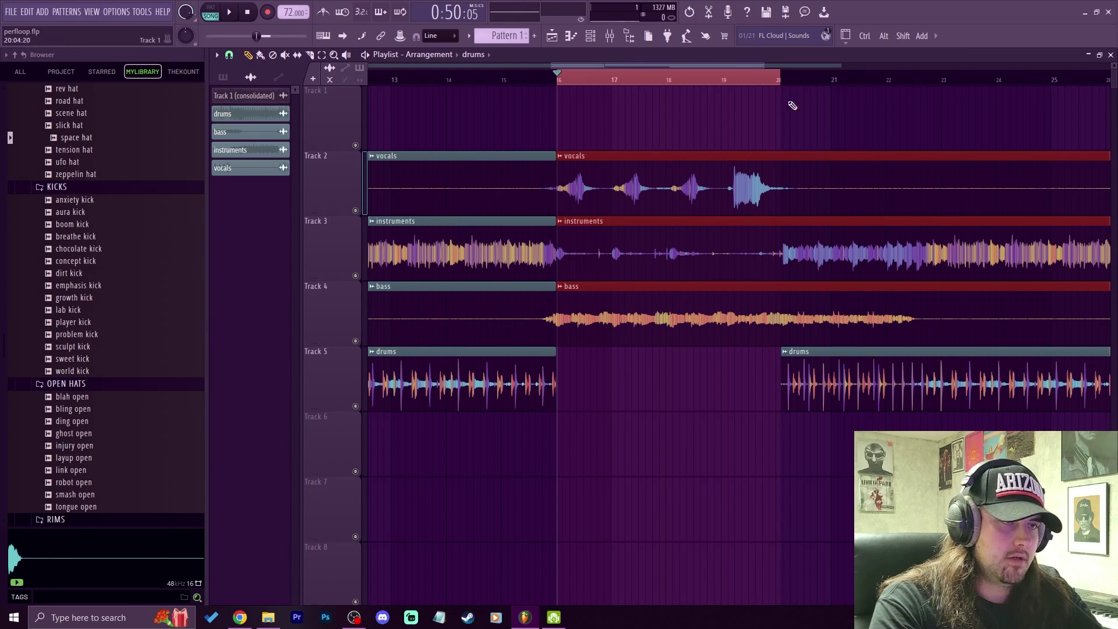
- Add Fruity Love Philter to the first effect slot of the Master track and load its Simple highpass preset
key("F9")
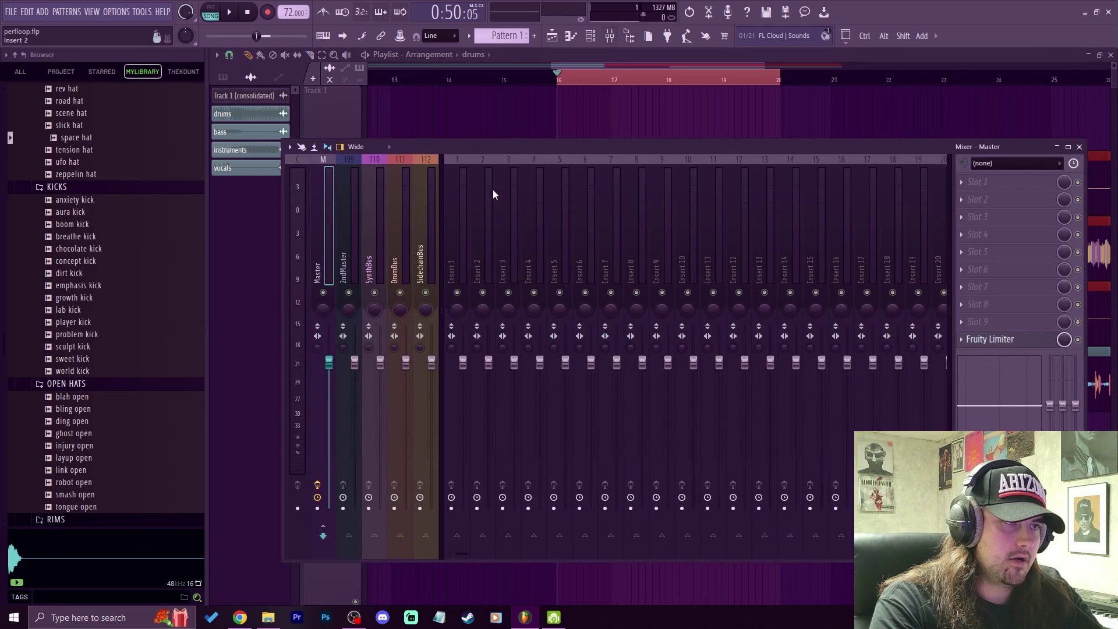
left_click_drag(457, 149, 769, 151)
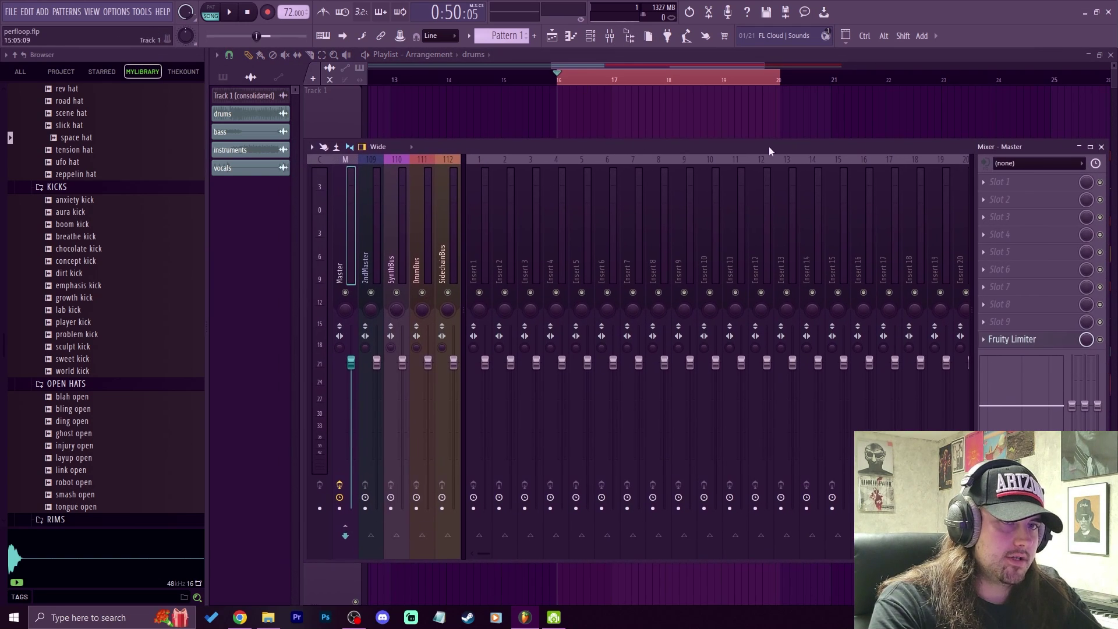
left_click(1002, 181)
left_click(699, 212)
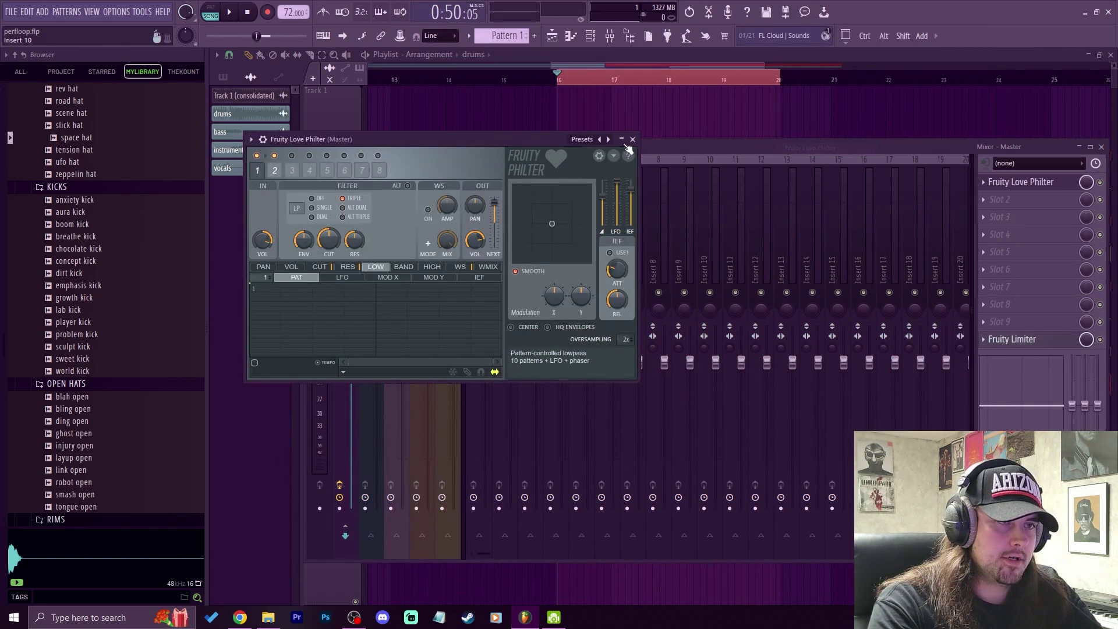
left_click(582, 139)
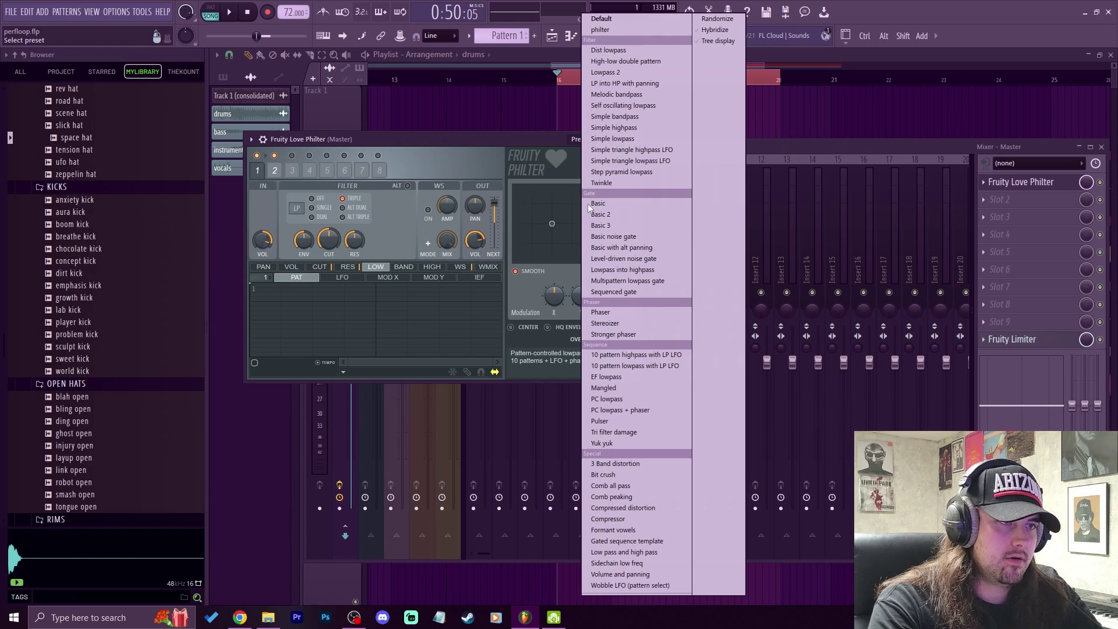
left_click(615, 128)
- Play the selected bars while moving the highpass filter's X/Y modulation and sweeping its cutoff frequency down and back up
key("space")
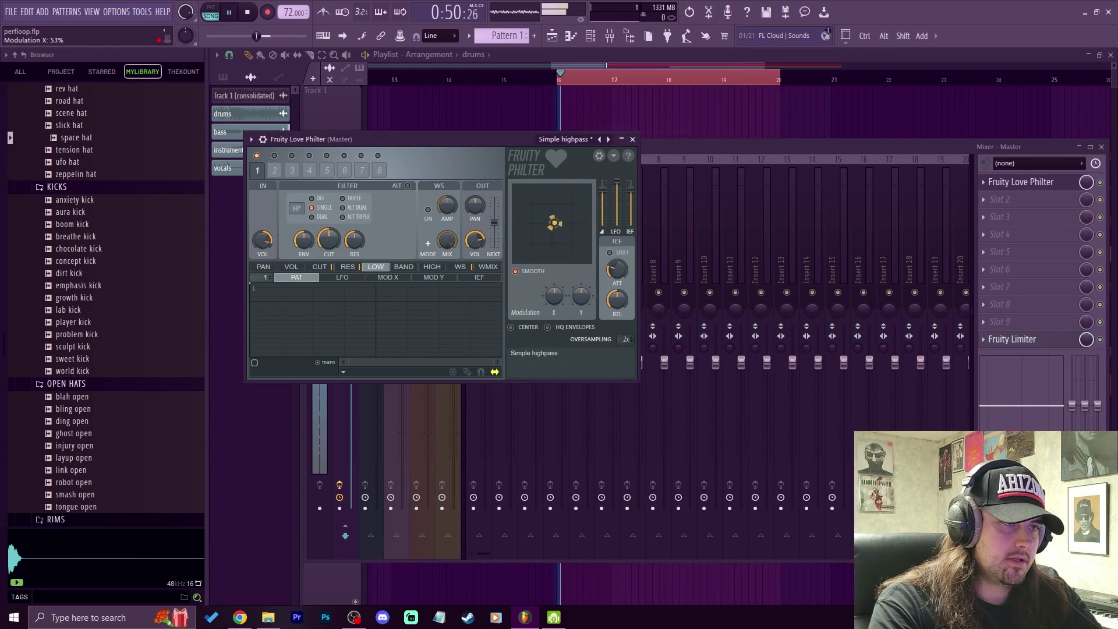
mouse_move(554, 222)
left_mouse_down()
mouse_move(537, 232)
mouse_move(544, 211)
left_mouse_up()
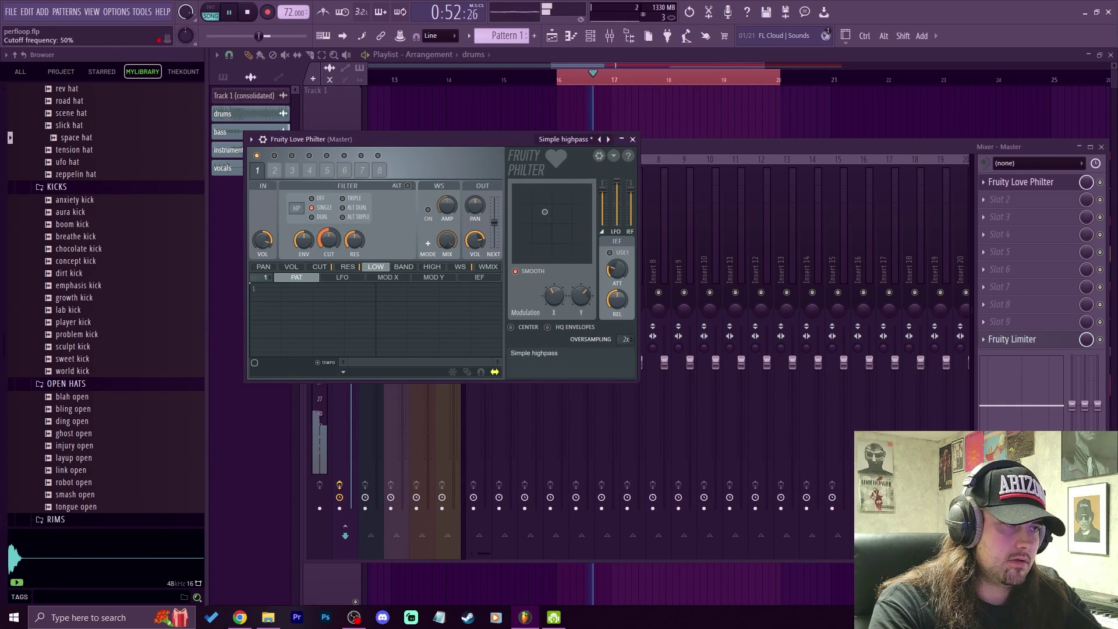
left_click_drag(328, 239, 329, 256)
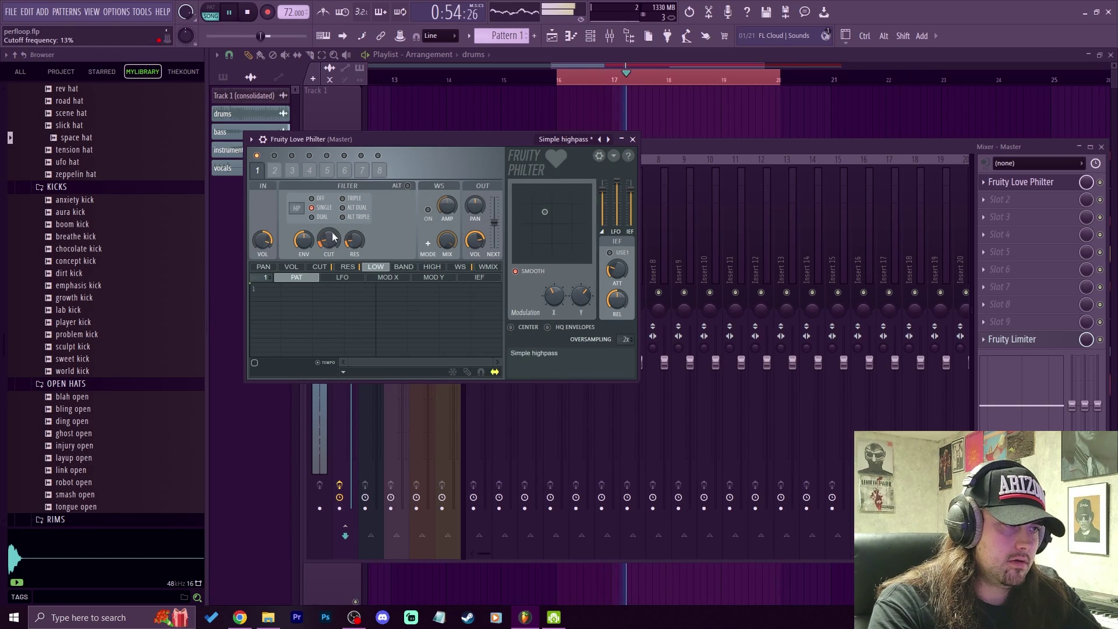
left_click_drag(328, 239, 329, 230)
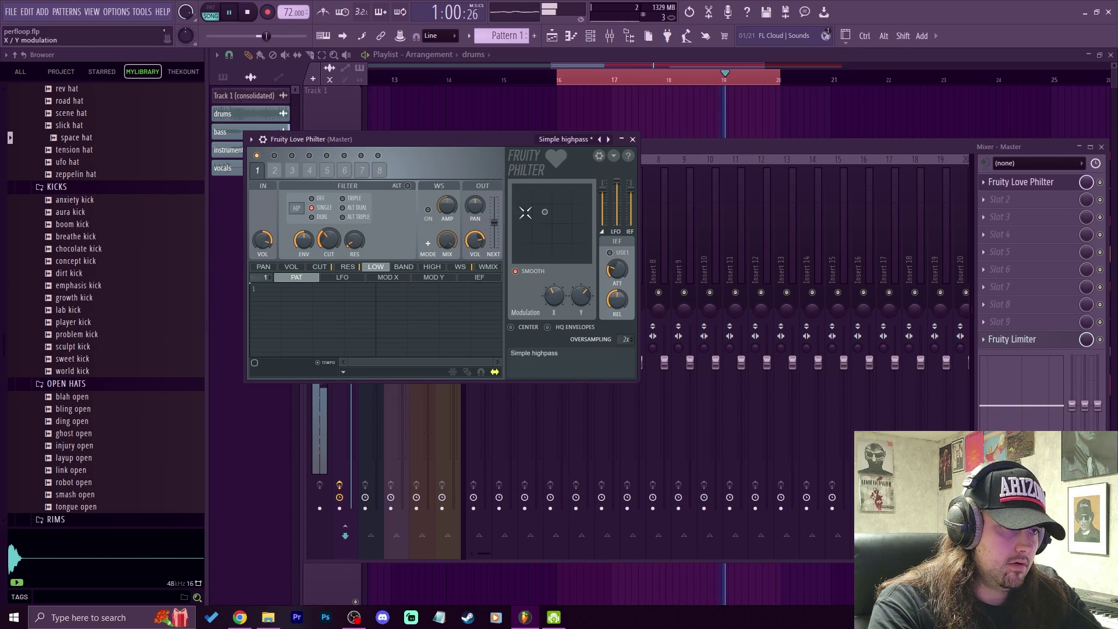
left_click_drag(545, 212, 552, 226)
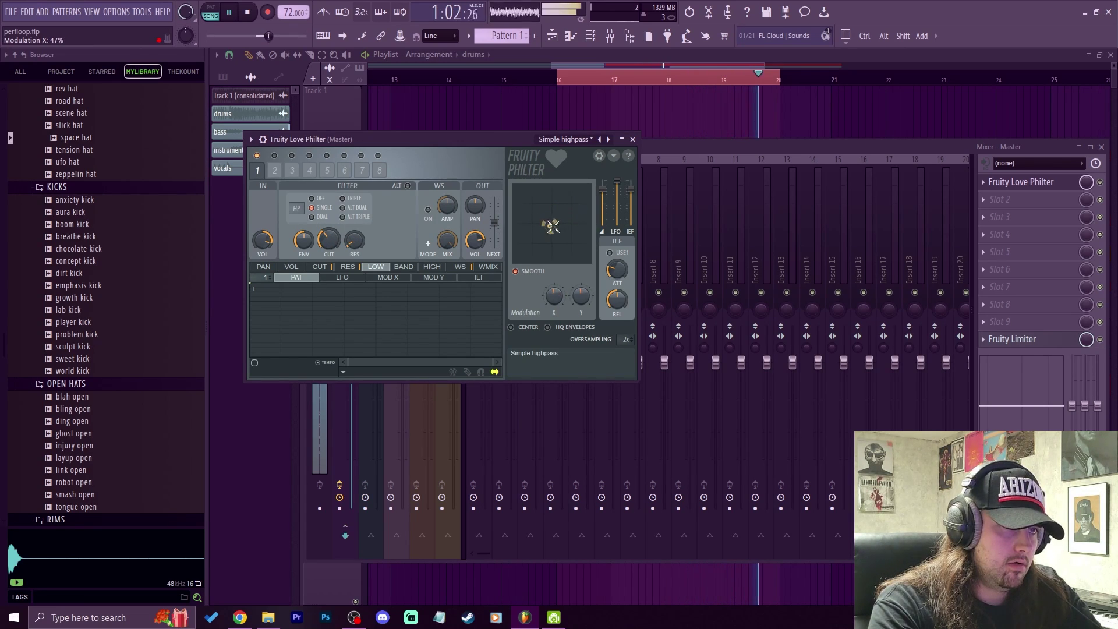
- Replay the selected bars while adjusting the highpass filter's cutoff frequency, stop playback and close the plugin and mixer windows
key("space")
left_click_drag(329, 239, 330, 259)
key("space")
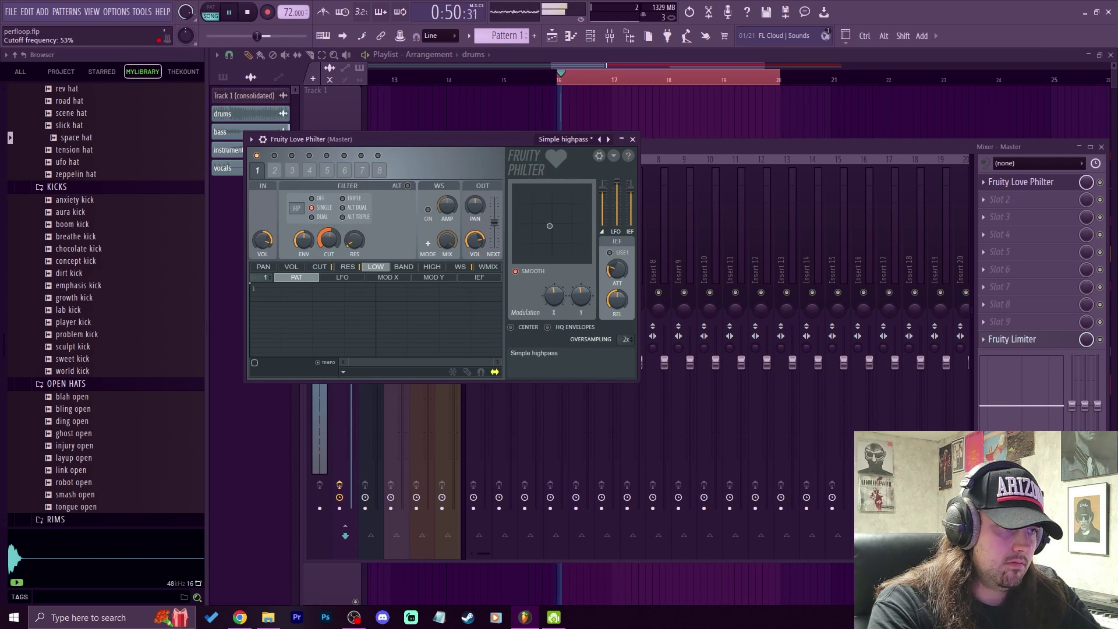
left_click_drag(329, 239, 329, 232)
key("space")
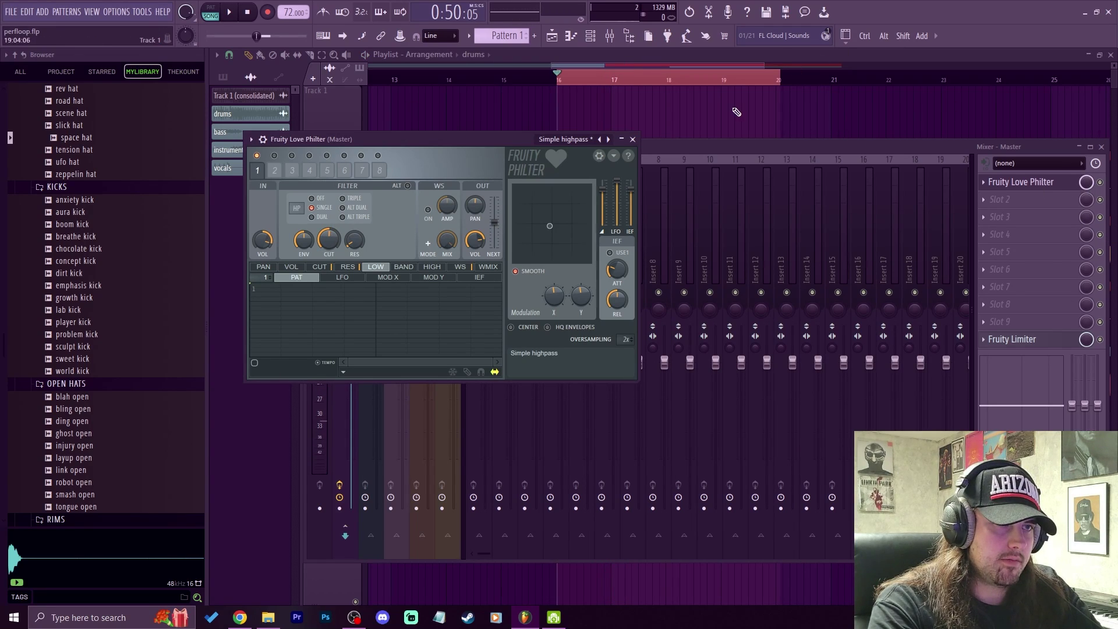
key("F12")
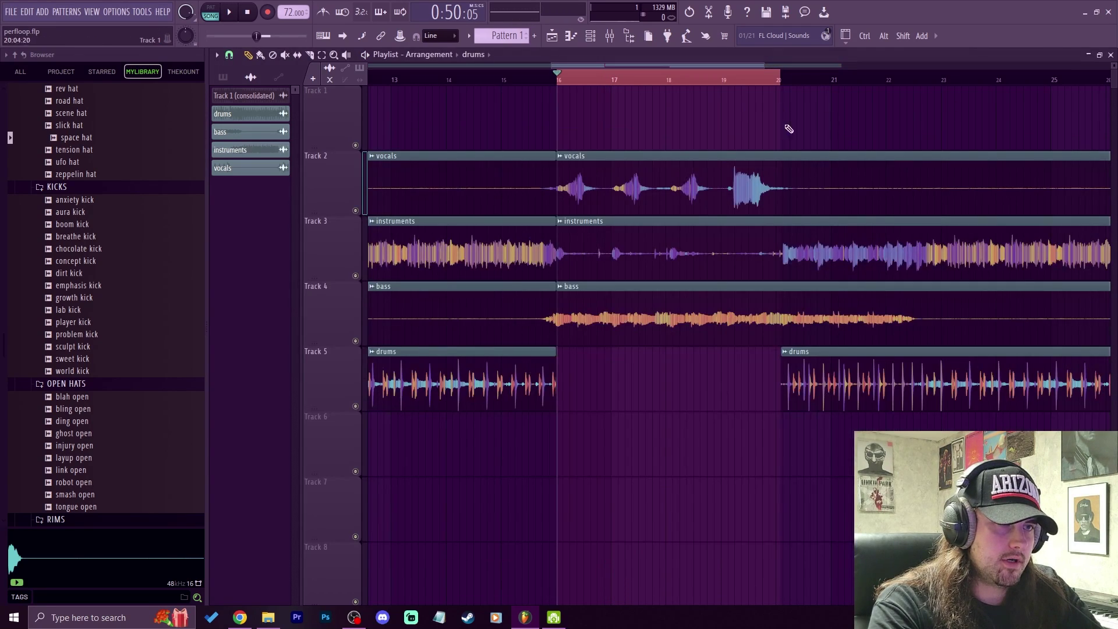
- Switch to an empty Pattern 2 and place it on Track 6 from bar 16 to bar 20
scroll(495, 33, "down", 1)
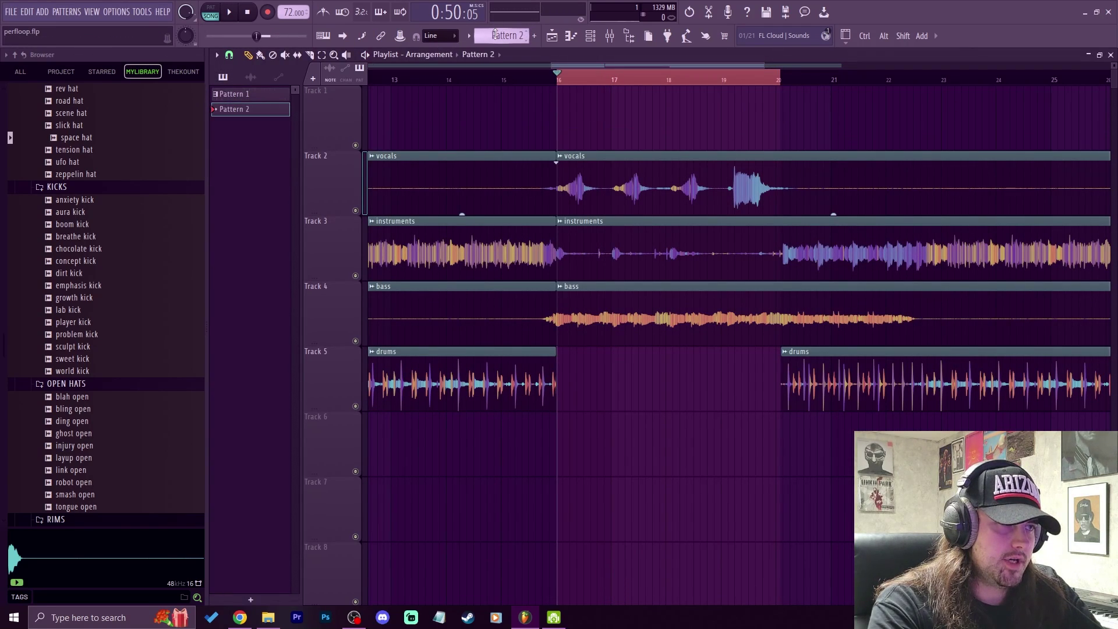
left_click(565, 450)
left_click_drag(611, 439, 769, 501)
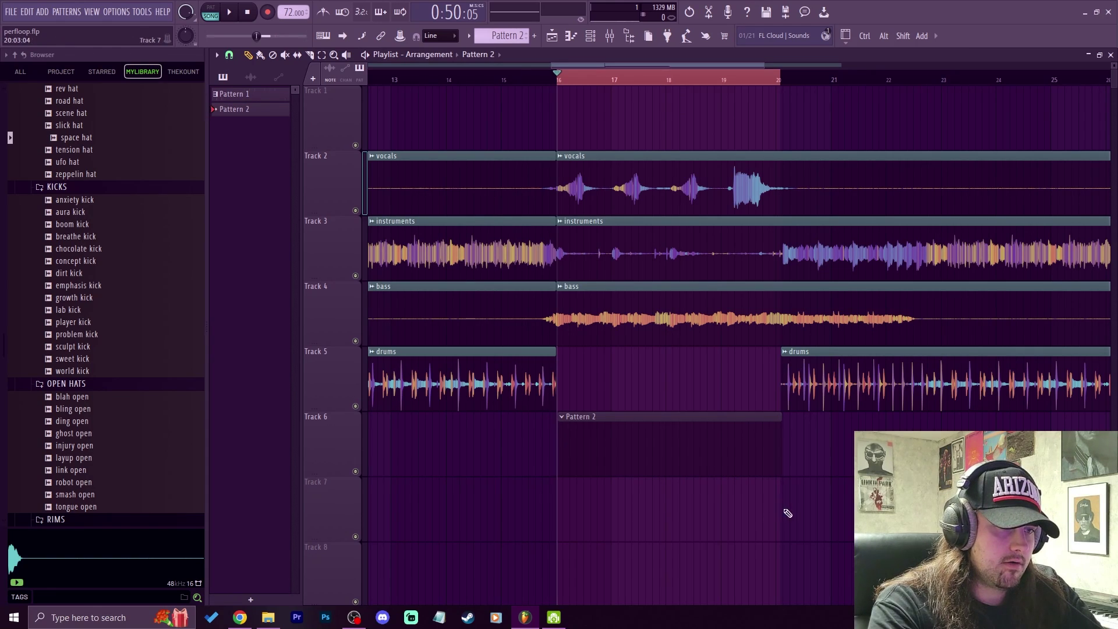
- Arm recording with automation capture enabled, and reopen Fruity Love Philter from the Master track, moving its window aside
right_click(268, 19)
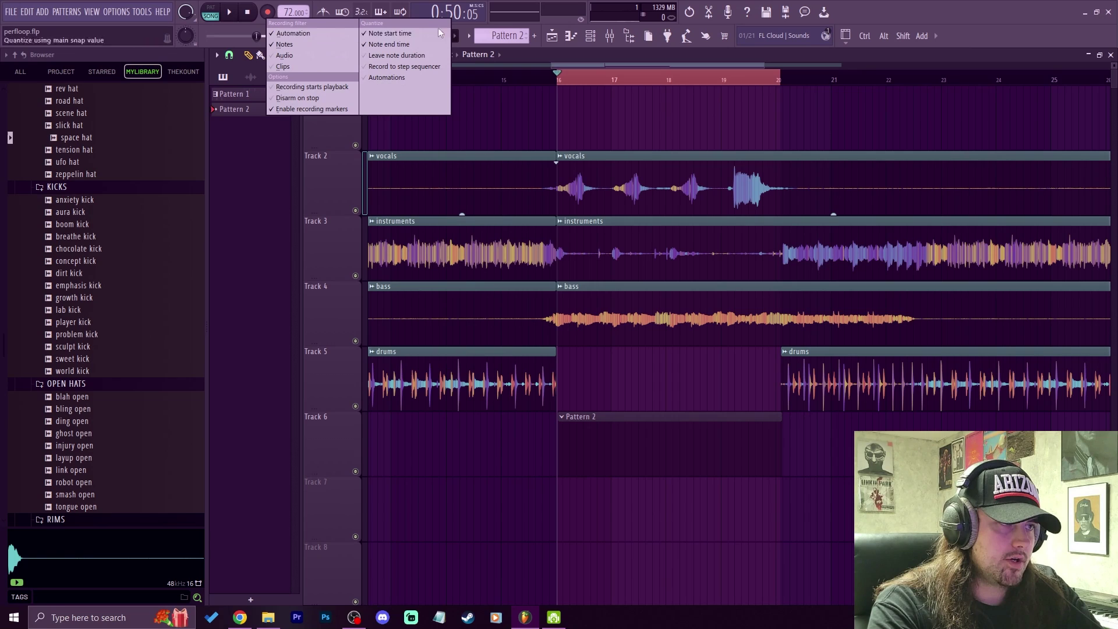
left_click(609, 37)
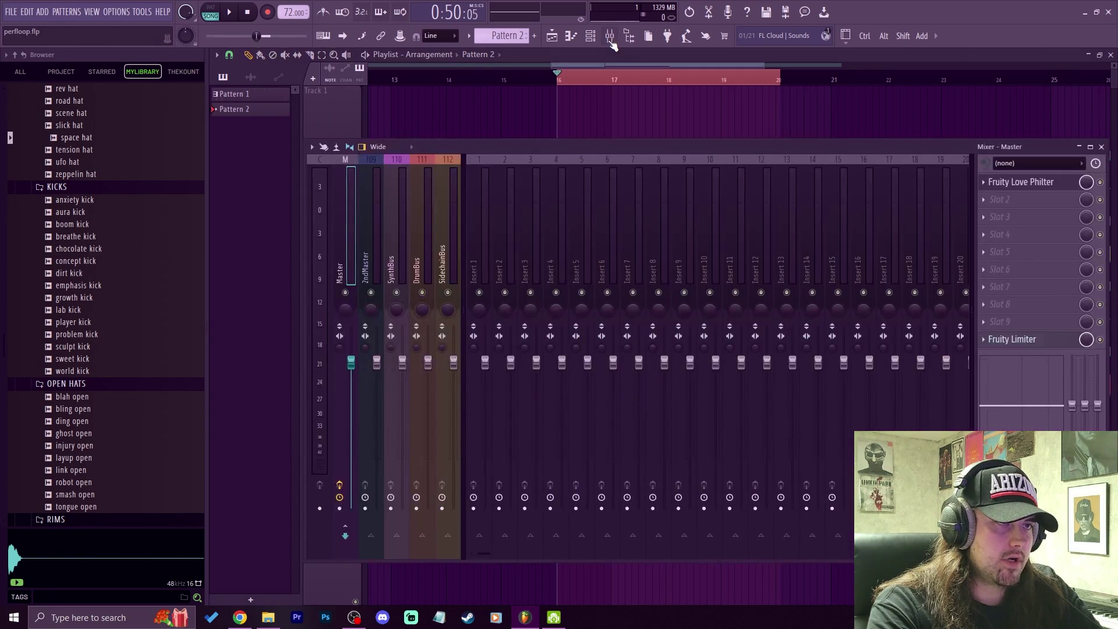
left_click(1035, 182)
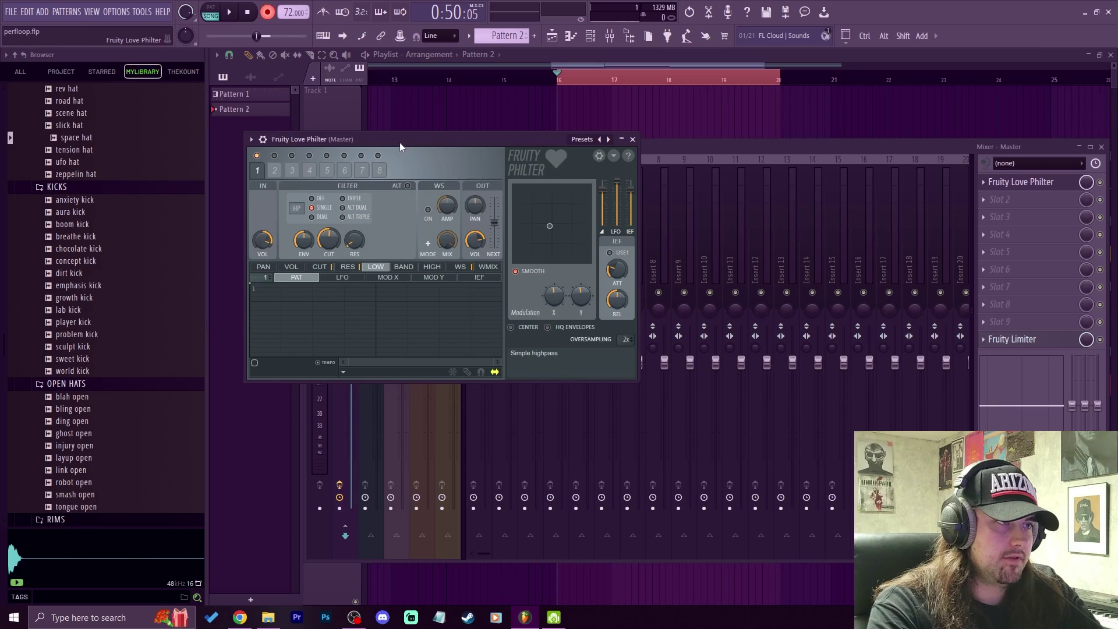
left_click_drag(399, 142, 632, 138)
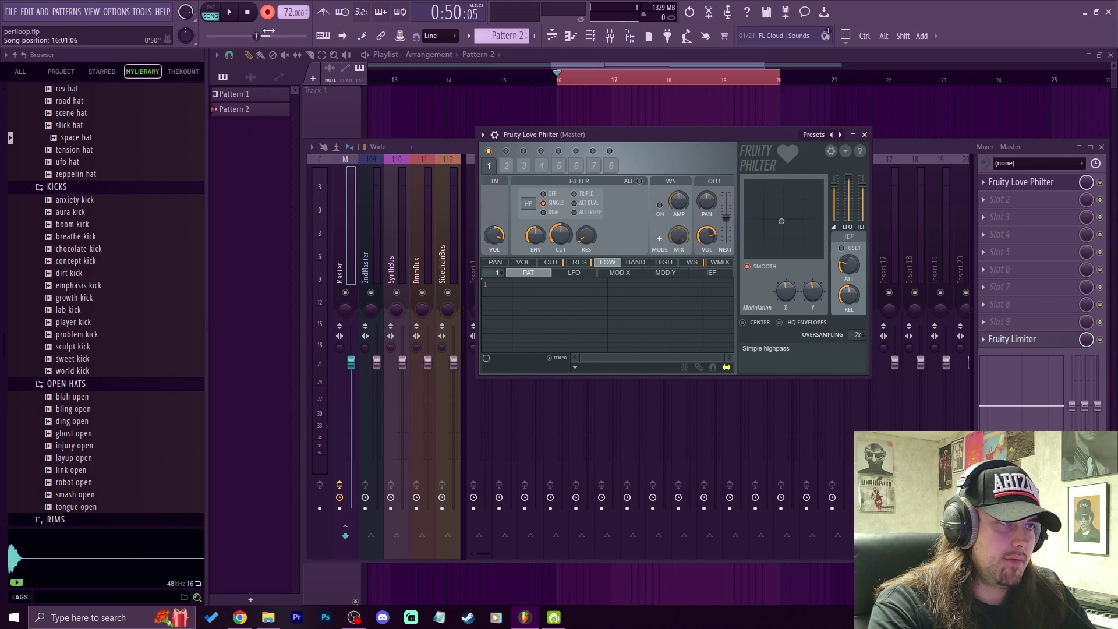
- Record a live sweep of the filter's cutoff frequency into Pattern 2 over bars 16 to 20, then close the plugin
key("space")
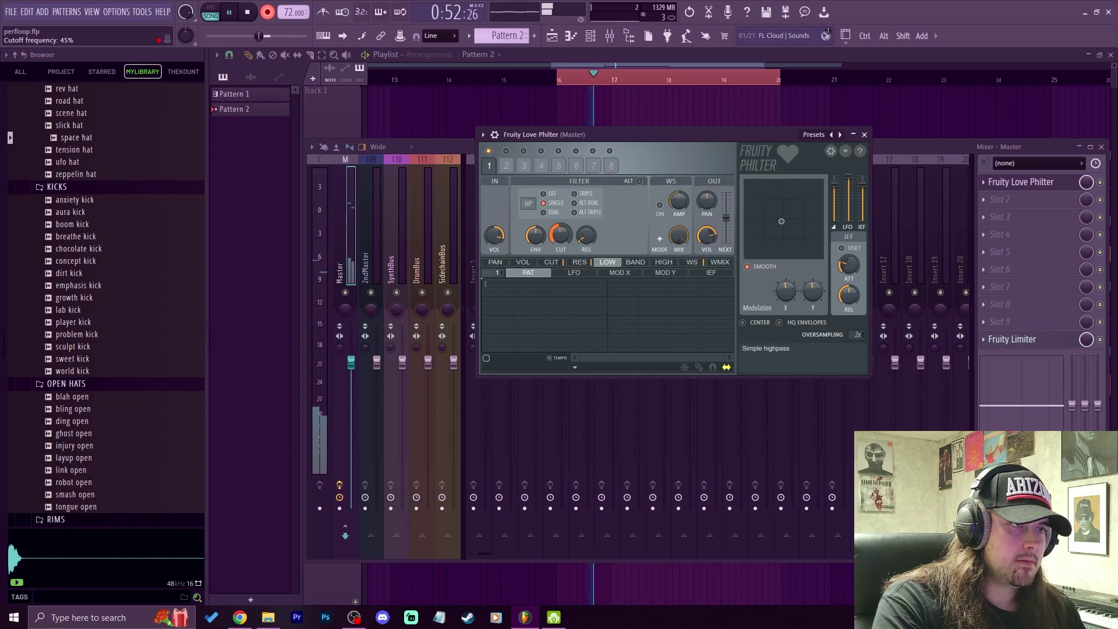
left_click_drag(560, 235, 607, 219)
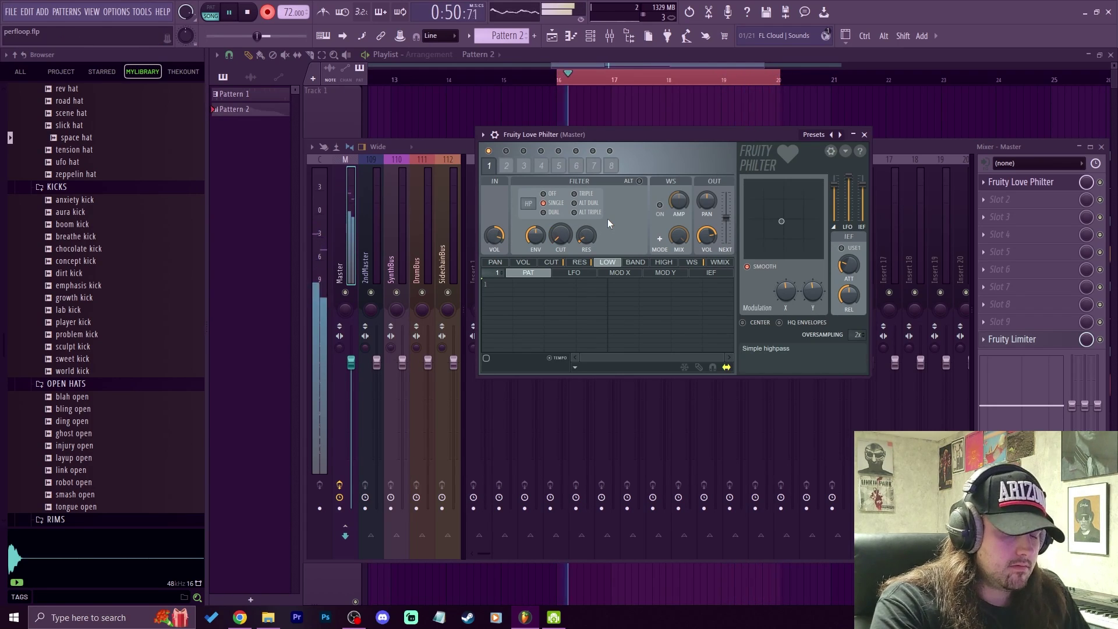
key("space")
left_click(864, 135)
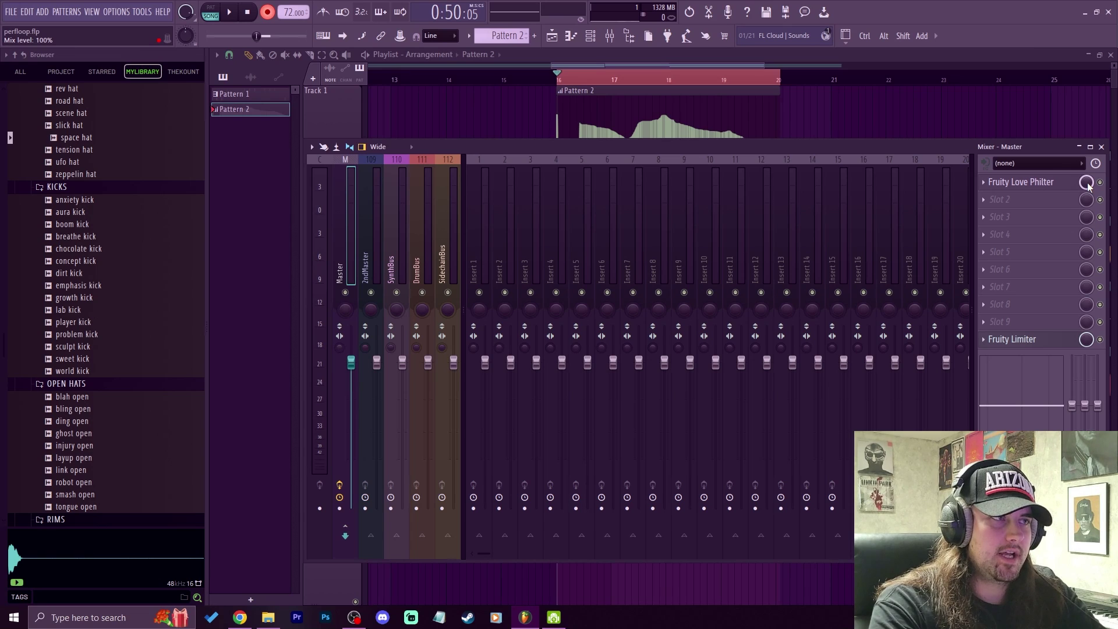
- Create an automation clip for Love Philter's mix level over bars 16 to 20 and shift its closing drop almost to bar 20
left_click_drag(1084, 189, 701, 248)
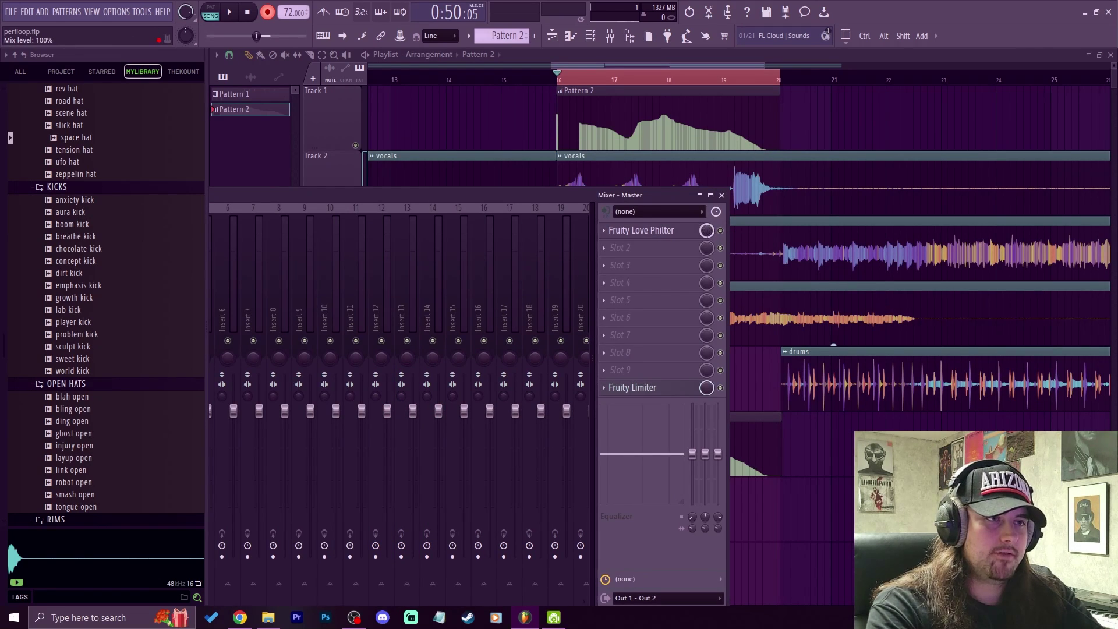
right_click(716, 229)
left_click(751, 323)
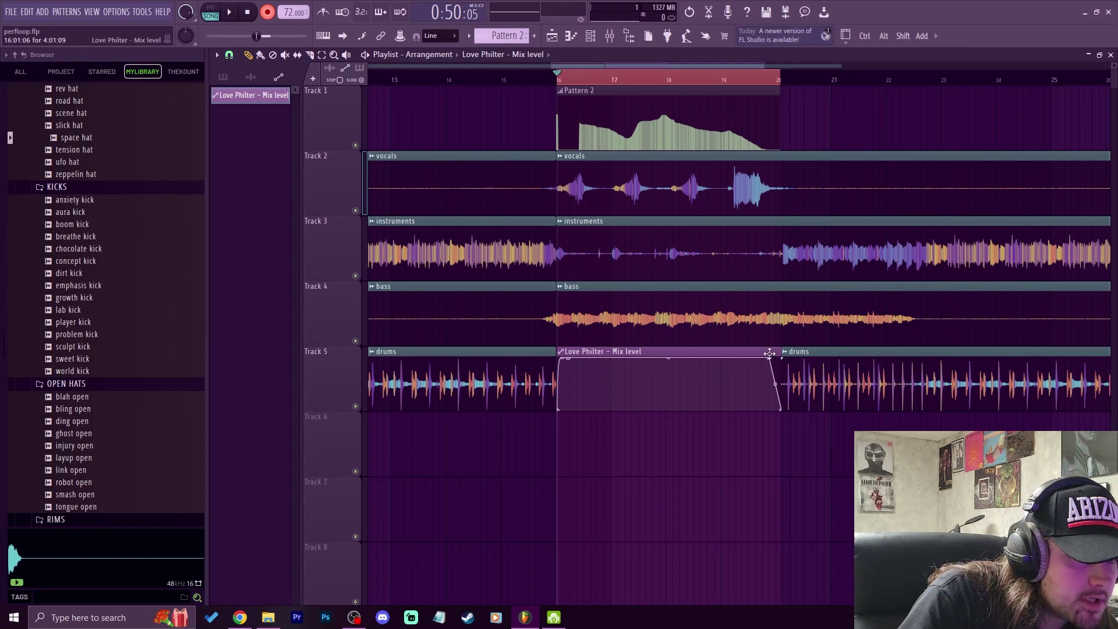
left_click_drag(769, 353, 780, 356)
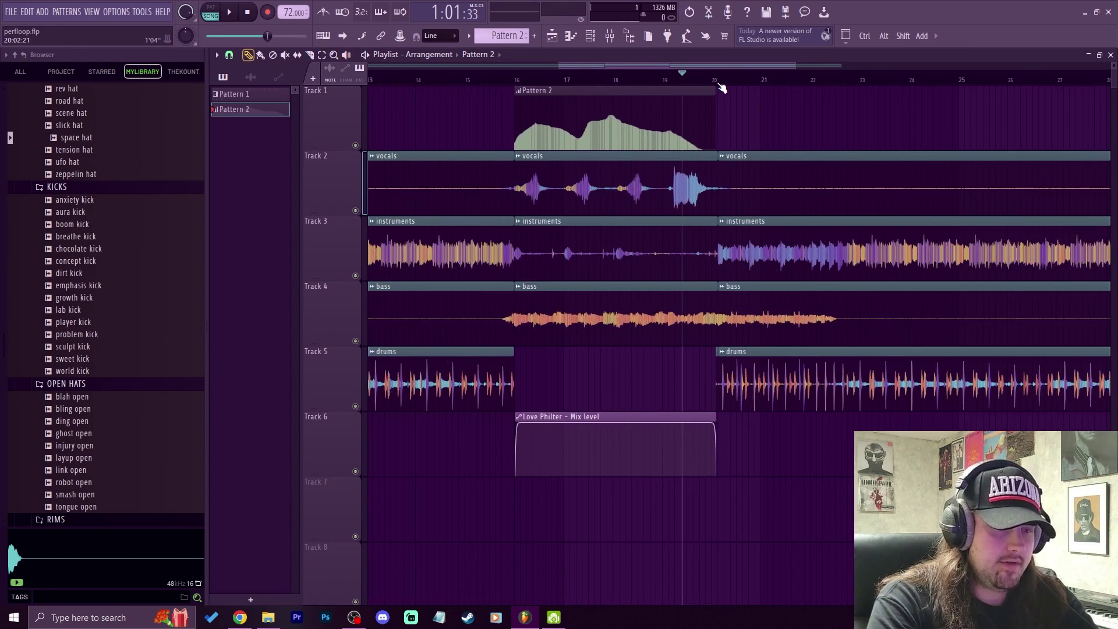
- Select the vocals, instruments, bass and drums clips after bar 20 and move them to about bar 42
scroll(722, 87, "down", 5)
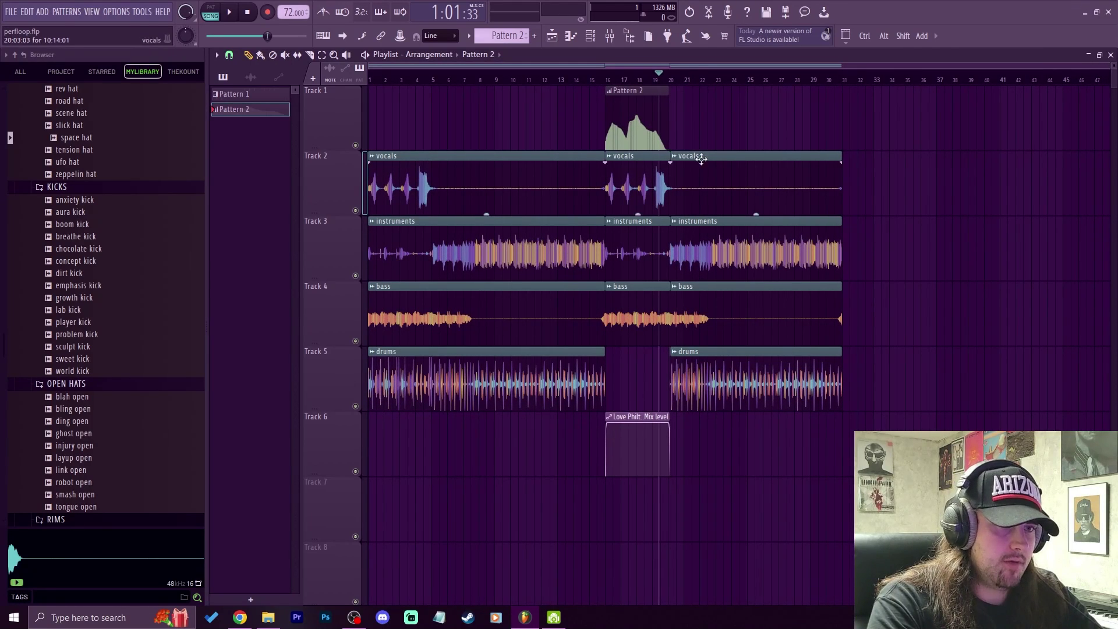
left_click_drag(749, 152, 781, 473)
left_click_drag(718, 369, 1064, 369)
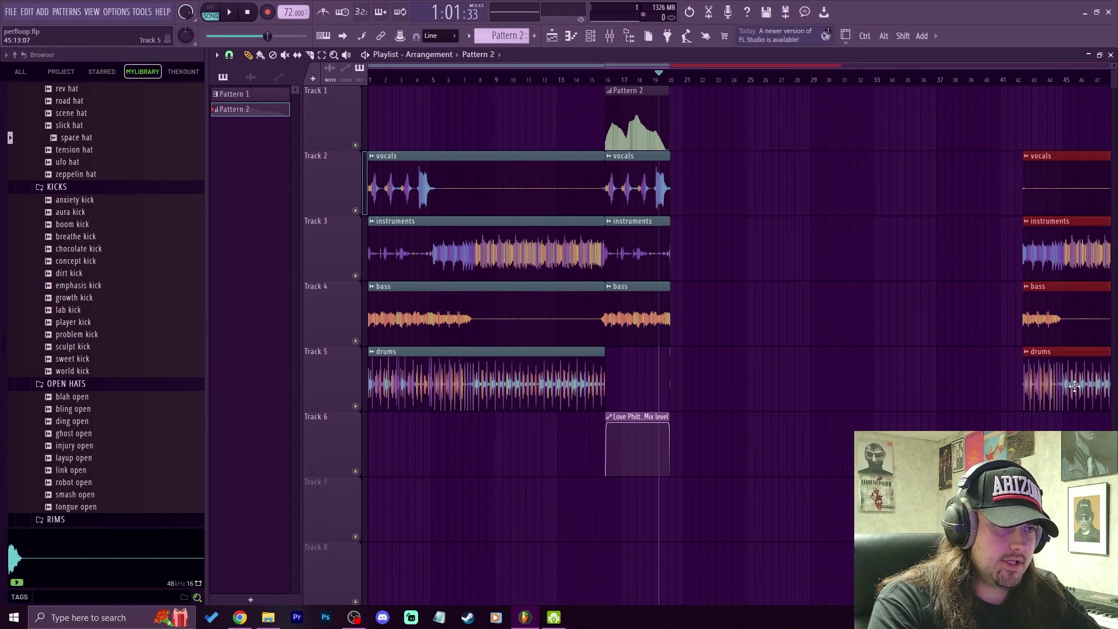
- Copy the opening stem clips from bars 1 to 16 to about bar 20, align them with the filtered section and play the transition
left_click_drag(486, 469, 722, 184)
scroll(725, 82, "up", 10)
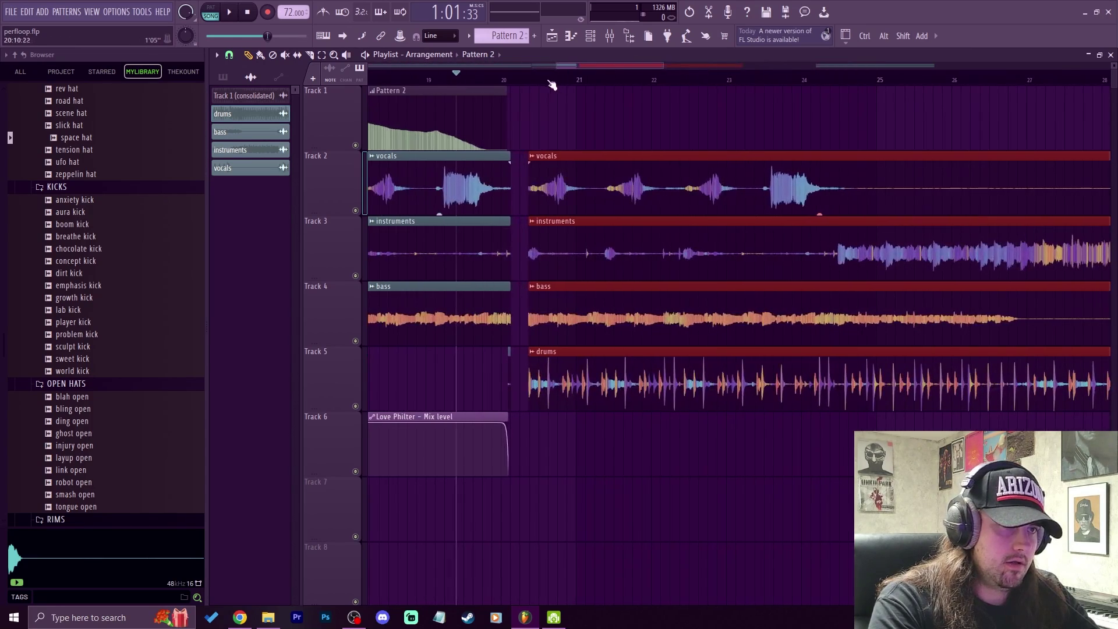
left_click_drag(600, 219, 545, 220)
scroll(499, 187, "up", 3)
key("space")
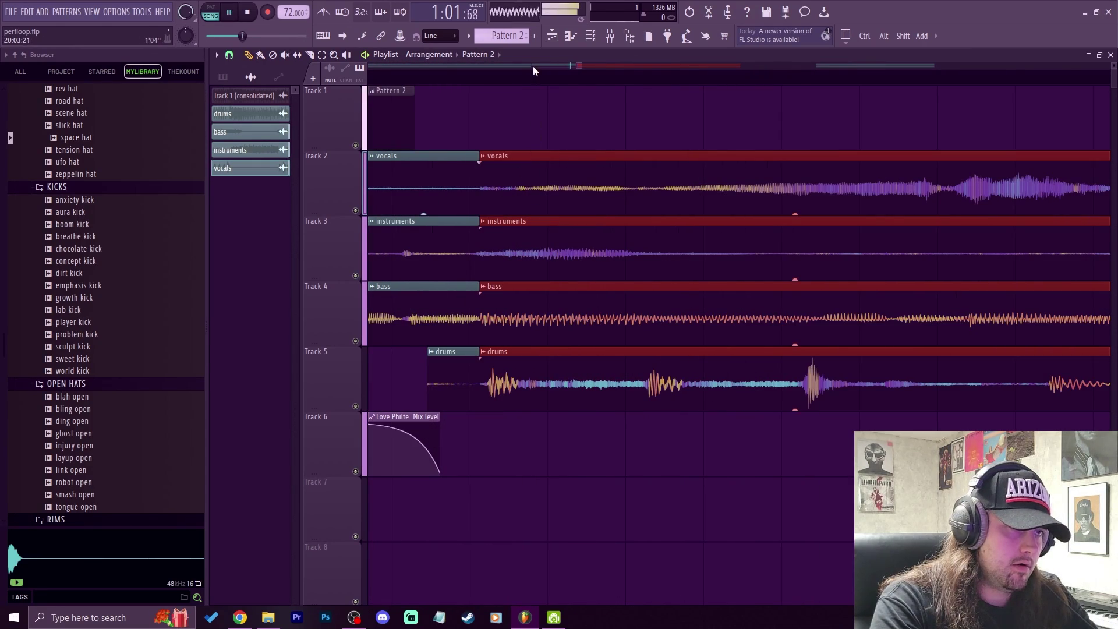
scroll(533, 88, "down", 8)
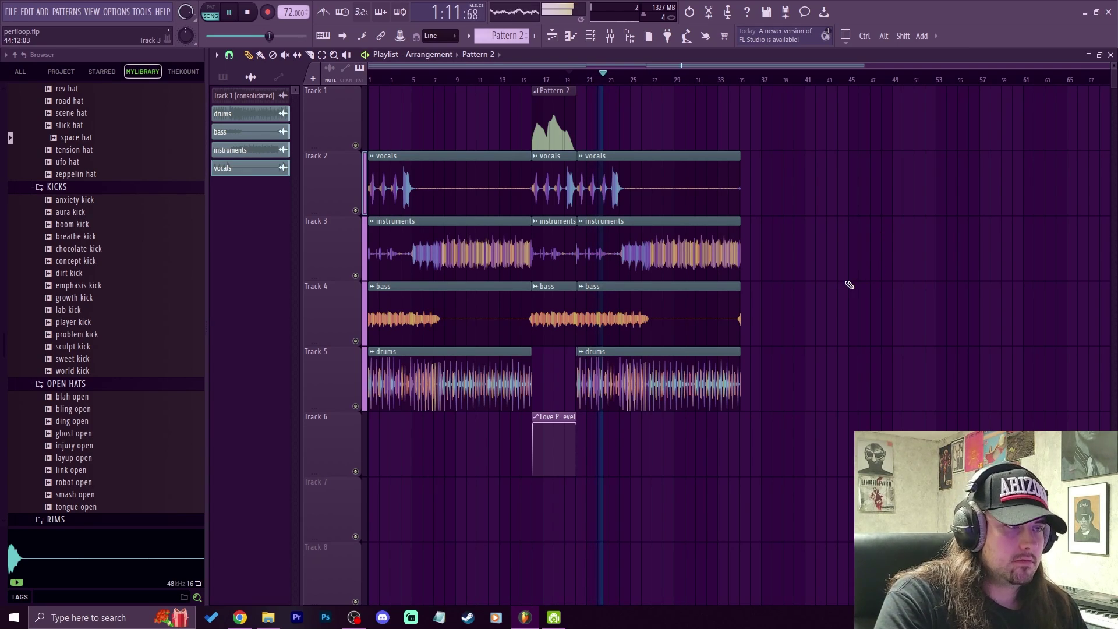
scroll(731, 81, "up", 3)
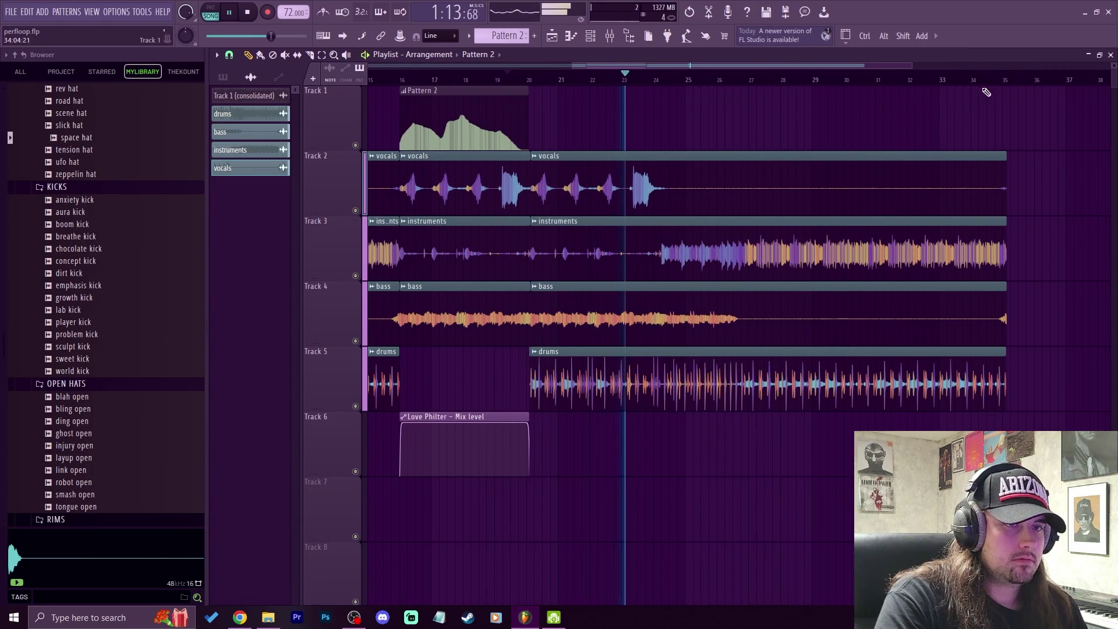
- Bend the Master volume automation from bar 35 into a curved fade-out, then play the ending and stop
scroll(1011, 88, "up", 5)
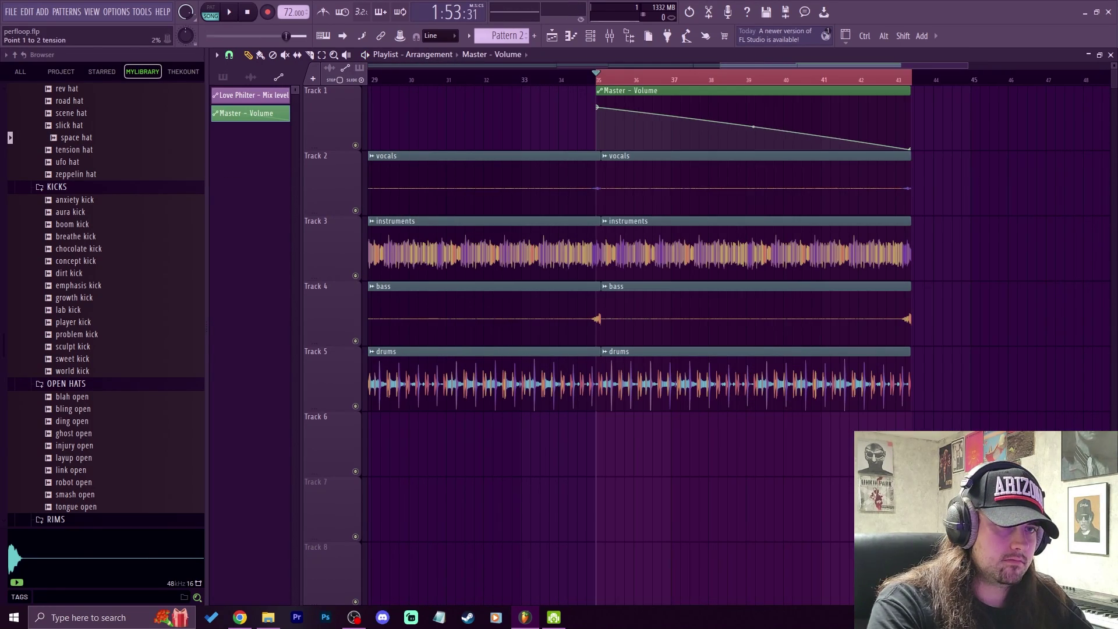
left_click_drag(754, 126, 754, 108)
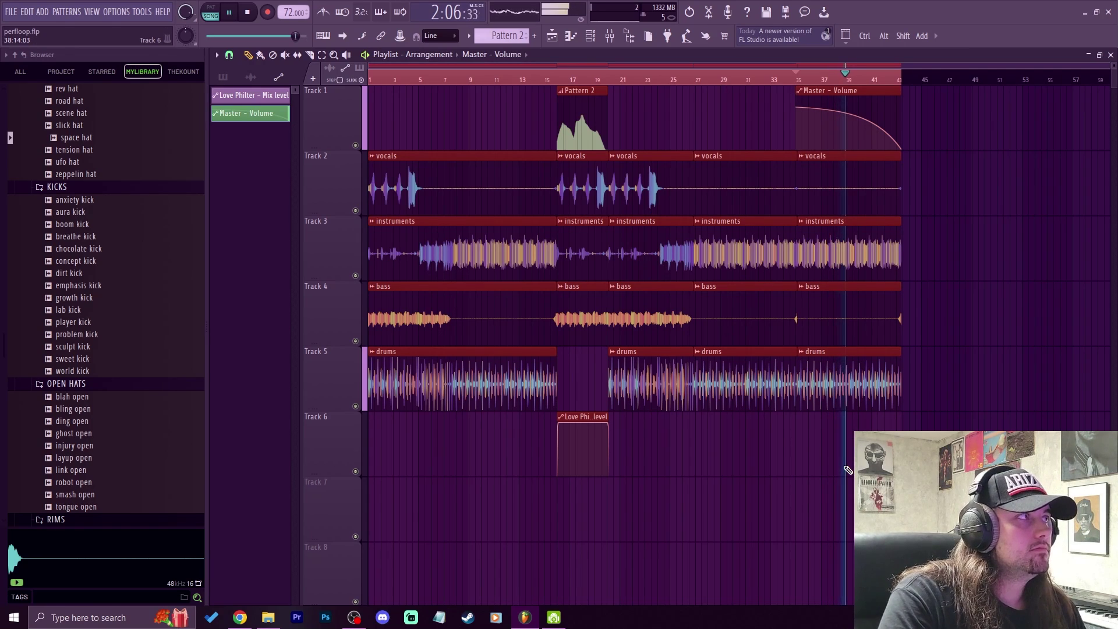
key("space")
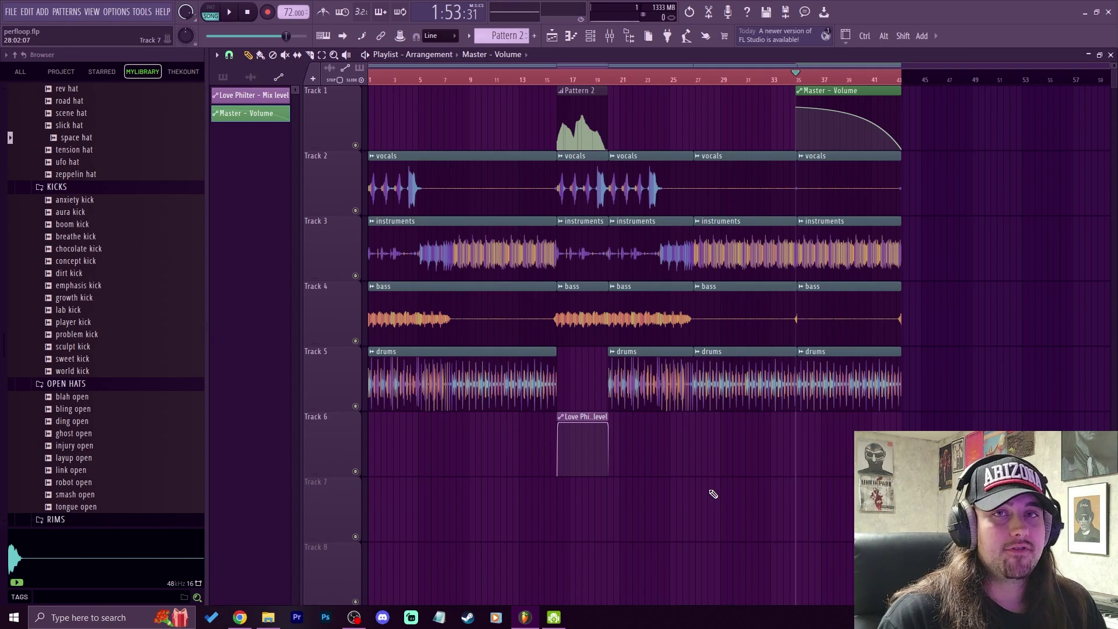